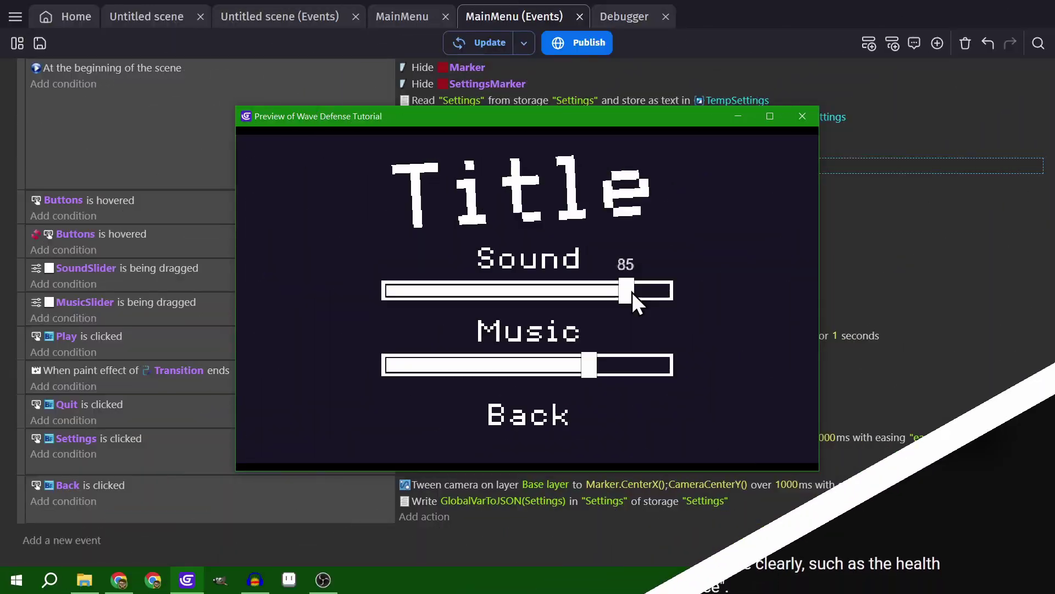
# Lower the Sound slider to 28 in the game preview and return to the main menu
pyautogui.moveTo(632, 291); pyautogui.dragTo(471, 295)
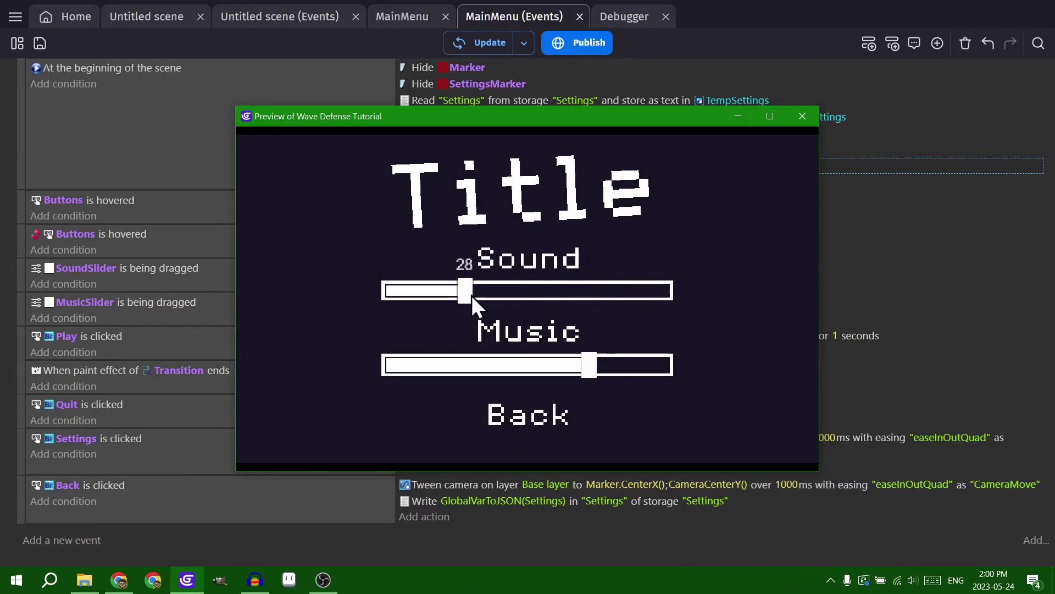
pyautogui.click(528, 412)
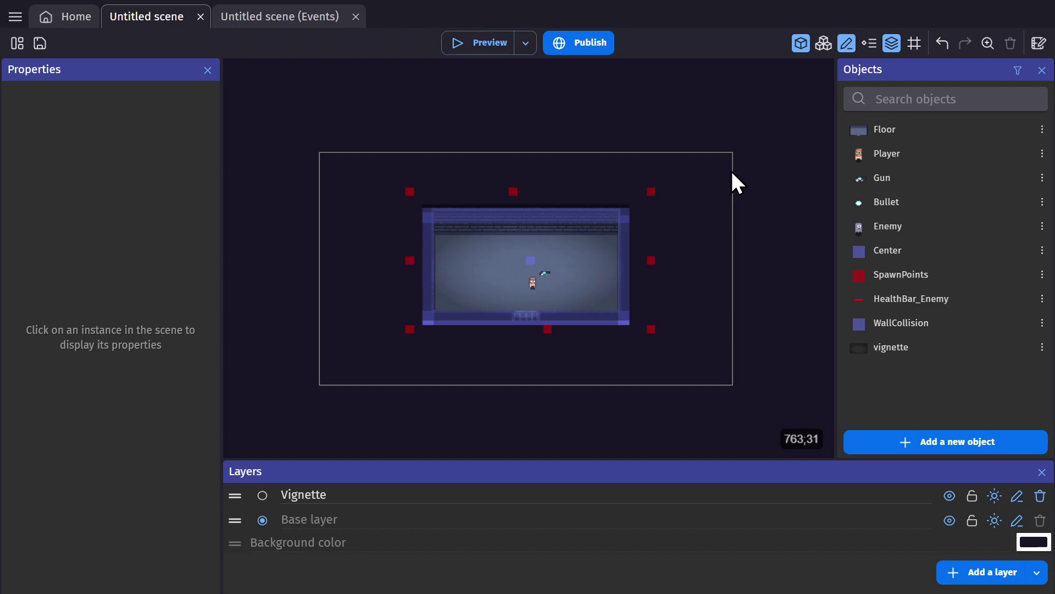
# Name the new scene MainMenu in the project and open it for editing
pyautogui.click(17, 42)
pyautogui.click(137, 285)
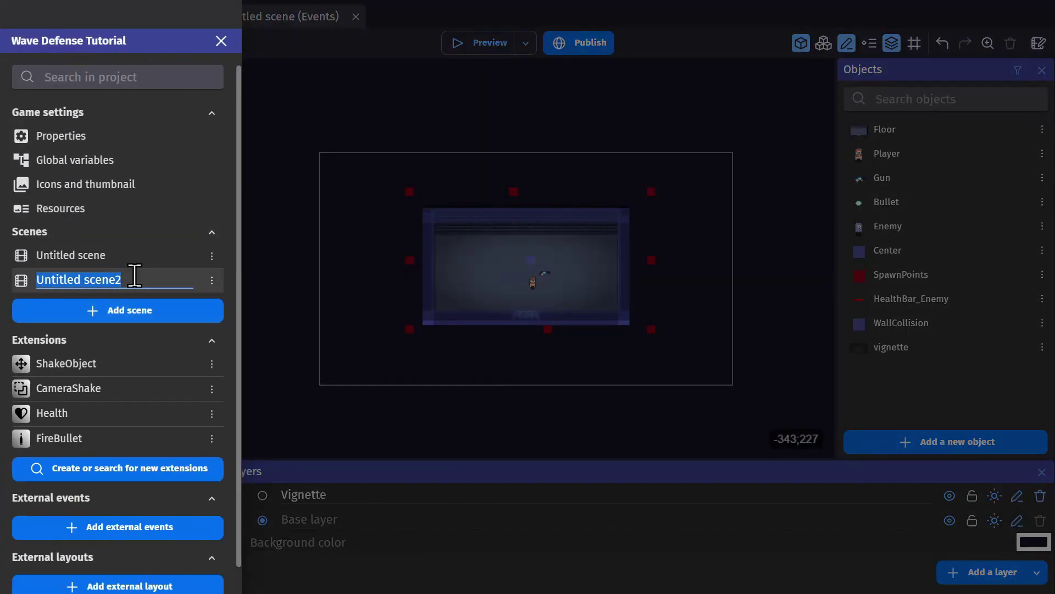
pyautogui.write('Main Menu')
pyautogui.press('Return')
pyautogui.click(98, 281)
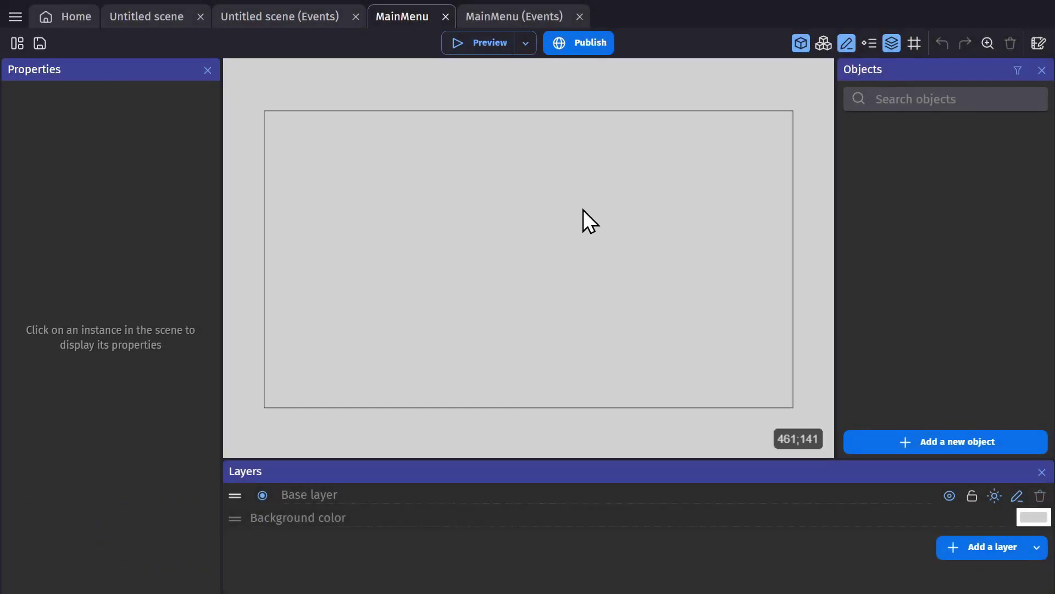
# Create a Bitmap Text object named Title with the text "Title"
pyautogui.click(954, 439)
pyautogui.scroll(-8, 542, 263)
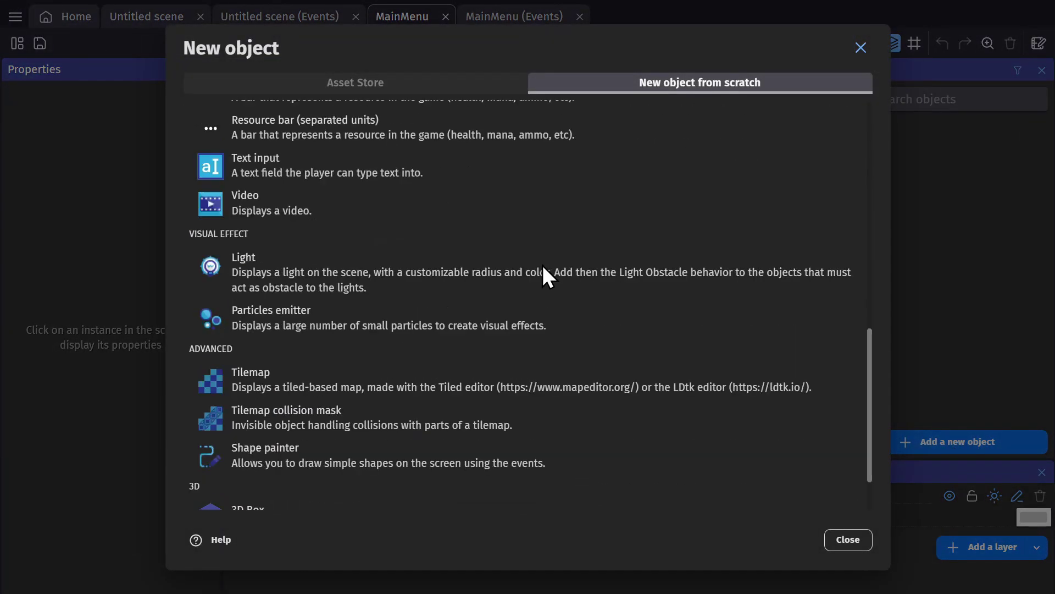
pyautogui.scroll(6, 542, 263)
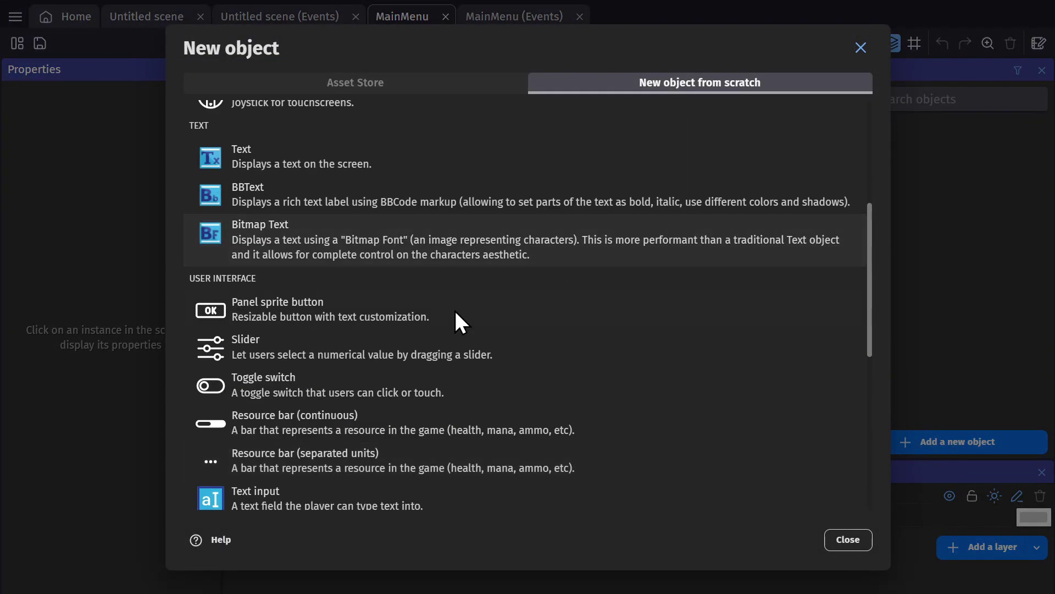
pyautogui.click(318, 233)
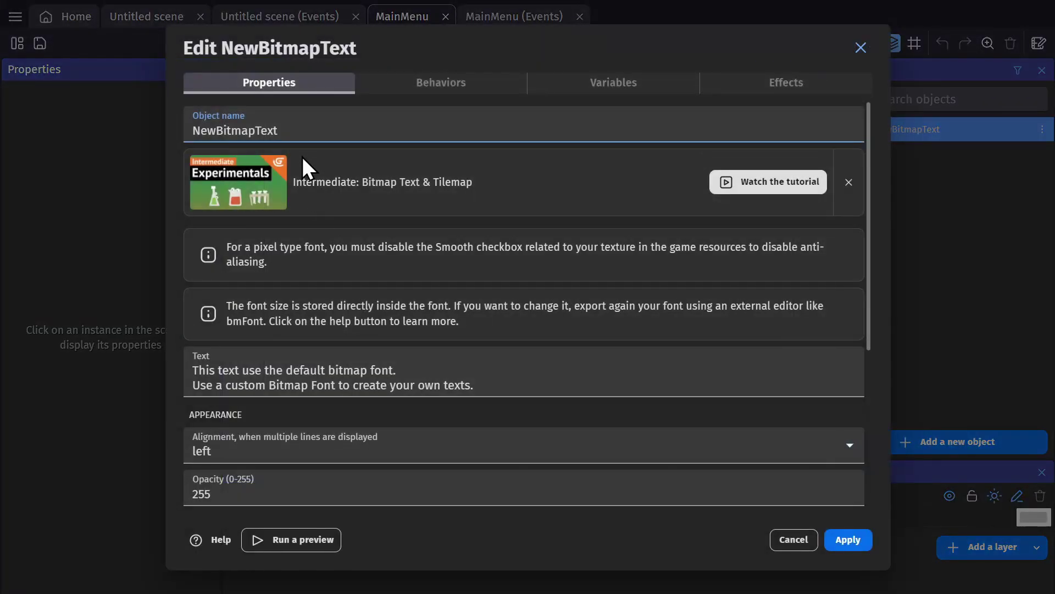
pyautogui.doubleClick(301, 135)
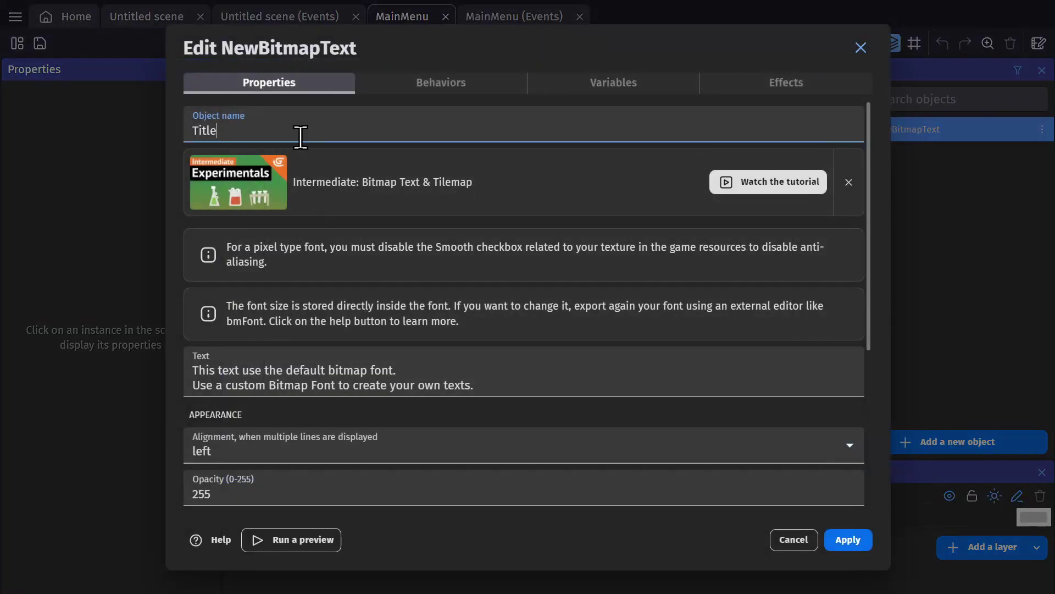
pyautogui.moveTo(505, 386); pyautogui.dragTo(157, 355)
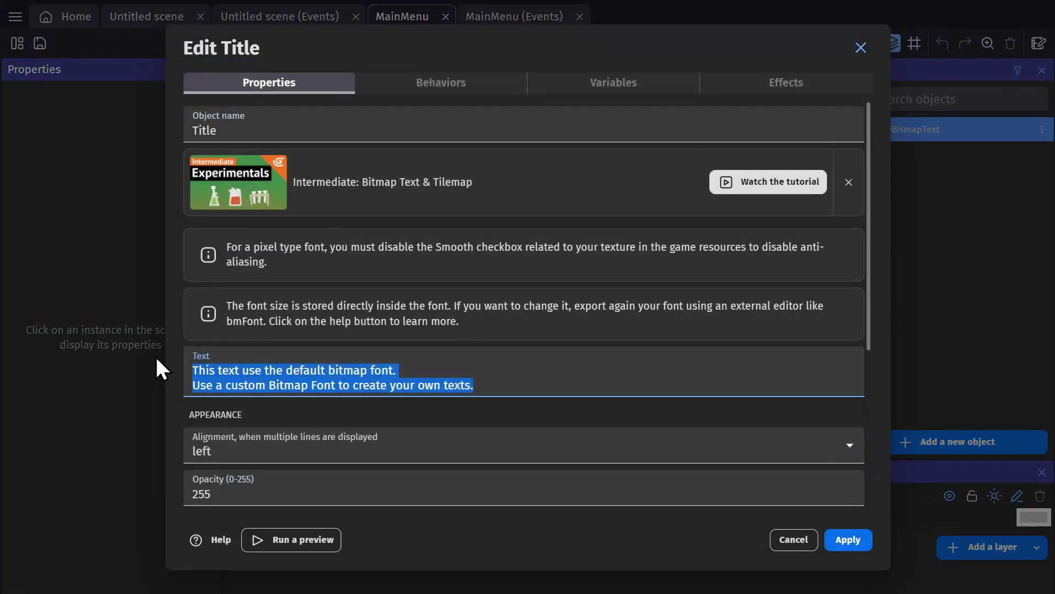
pyautogui.write('Title')
# Set the Title object's bitmap font to the file 8BitOperatorPlus8Regular_Edited.fnt
pyautogui.scroll(-5, 491, 311)
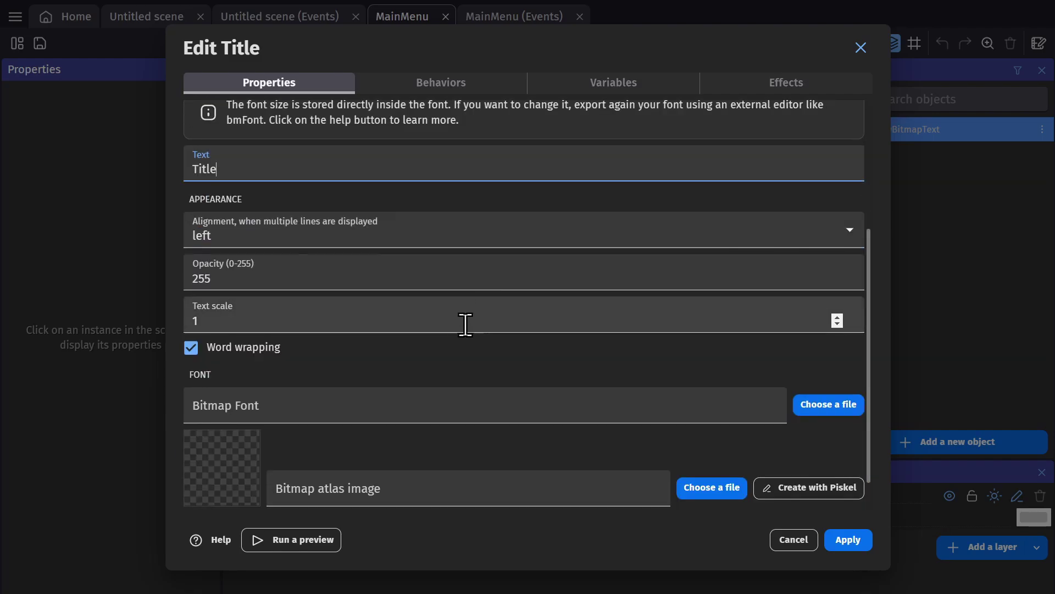
pyautogui.scroll(-1, 464, 325)
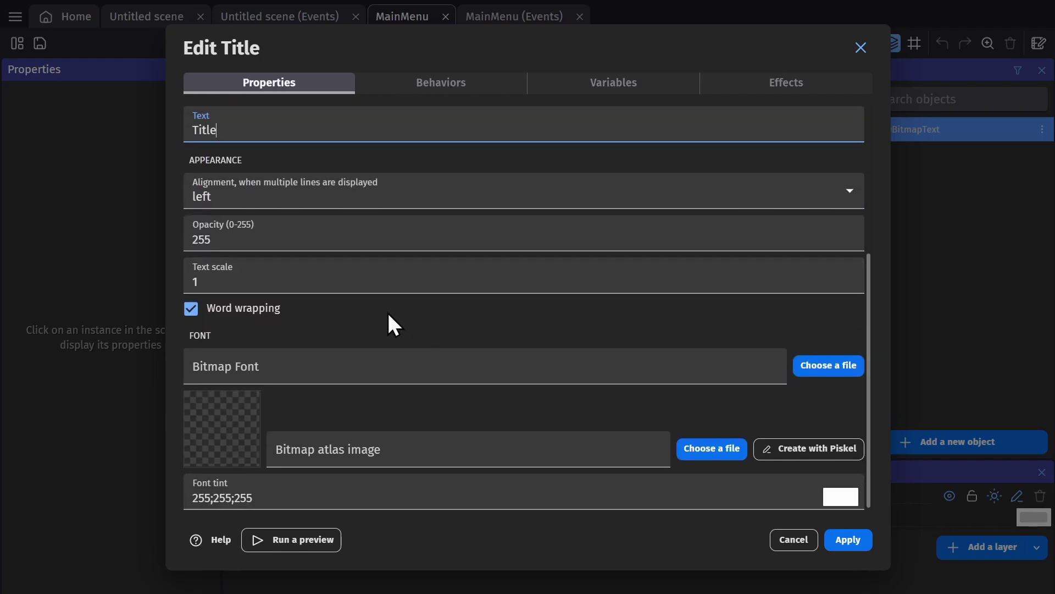
pyautogui.click(358, 372)
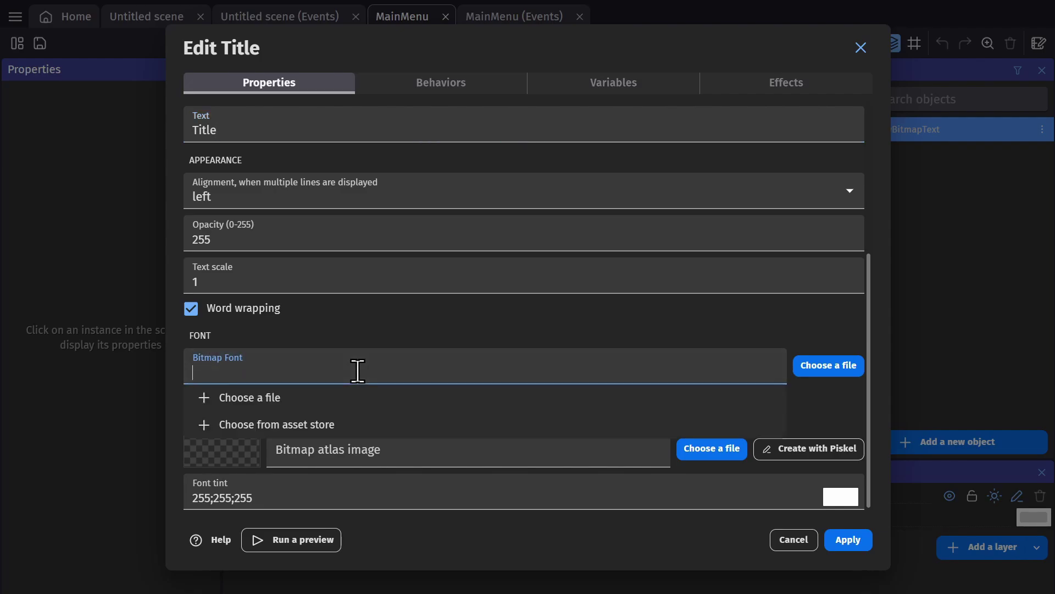
pyautogui.click(338, 407)
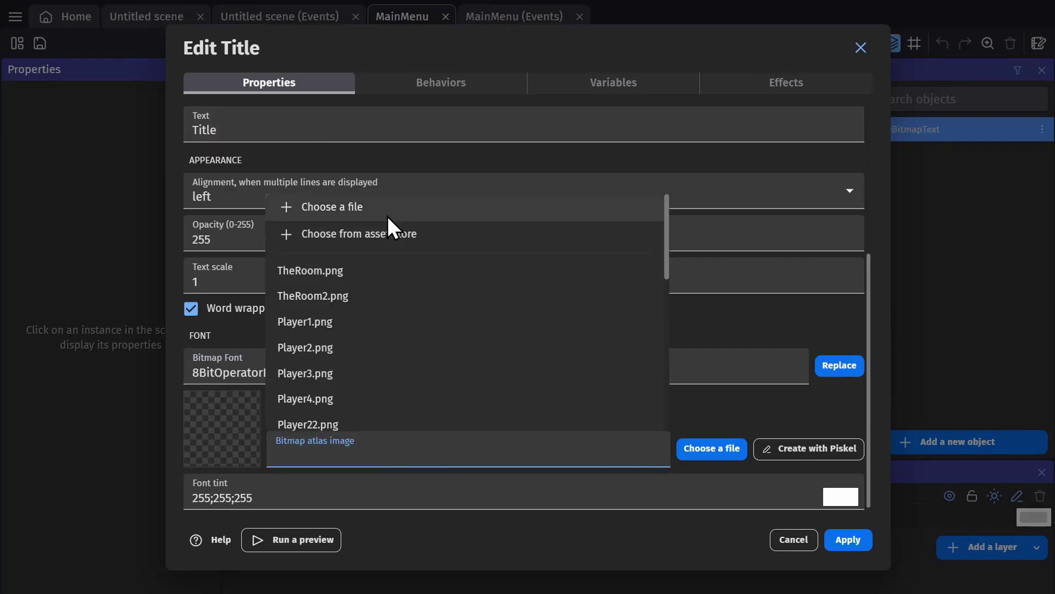
# Load 8BitOperatorPlus8Regular_Edited3.png from the GDevelop projects folder as the Title's bitmap atlas image and apply the object settings
pyautogui.click(388, 216)
pyautogui.scroll(1, 365, 187)
pyautogui.scroll(-1, 509, 325)
pyautogui.scroll(1, 509, 326)
pyautogui.hotkey('alt', 'Tab')
pyautogui.click(508, 385)
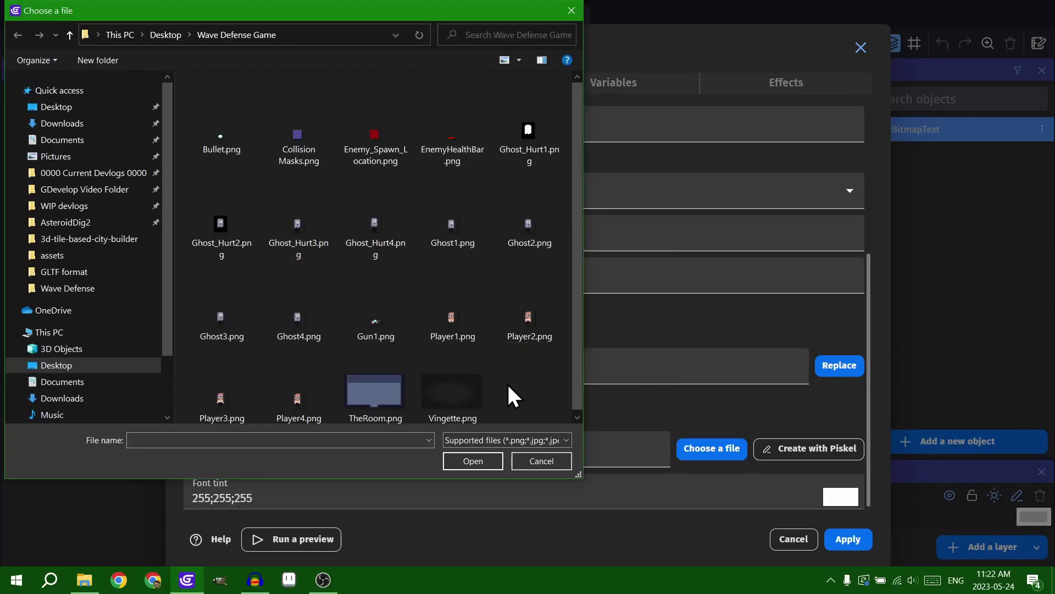
pyautogui.click(93, 140)
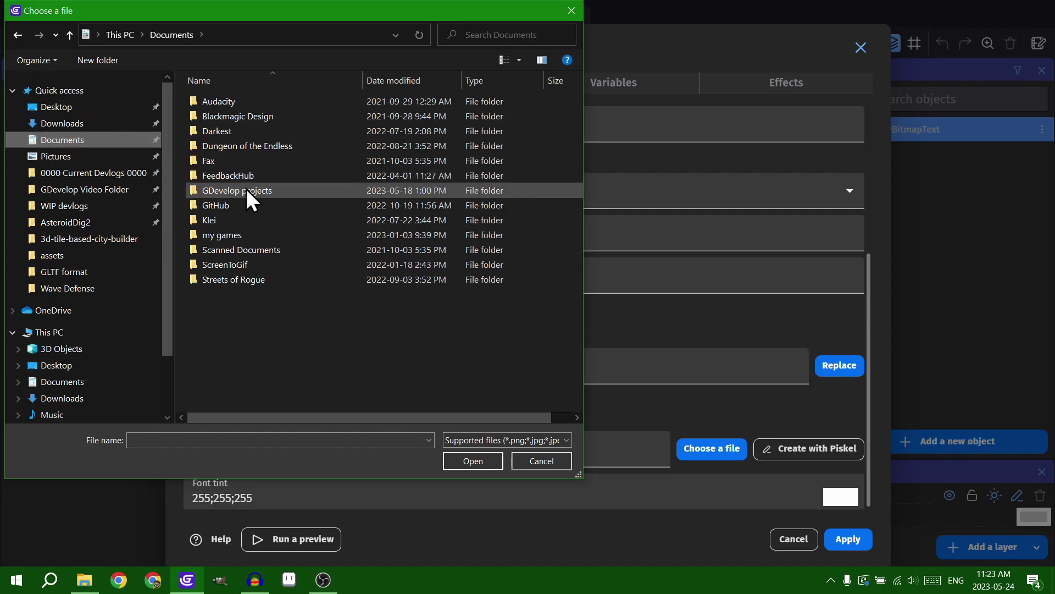
pyautogui.doubleClick(246, 190)
pyautogui.scroll(-15, 429, 318)
pyautogui.doubleClick(258, 394)
pyautogui.doubleClick(277, 398)
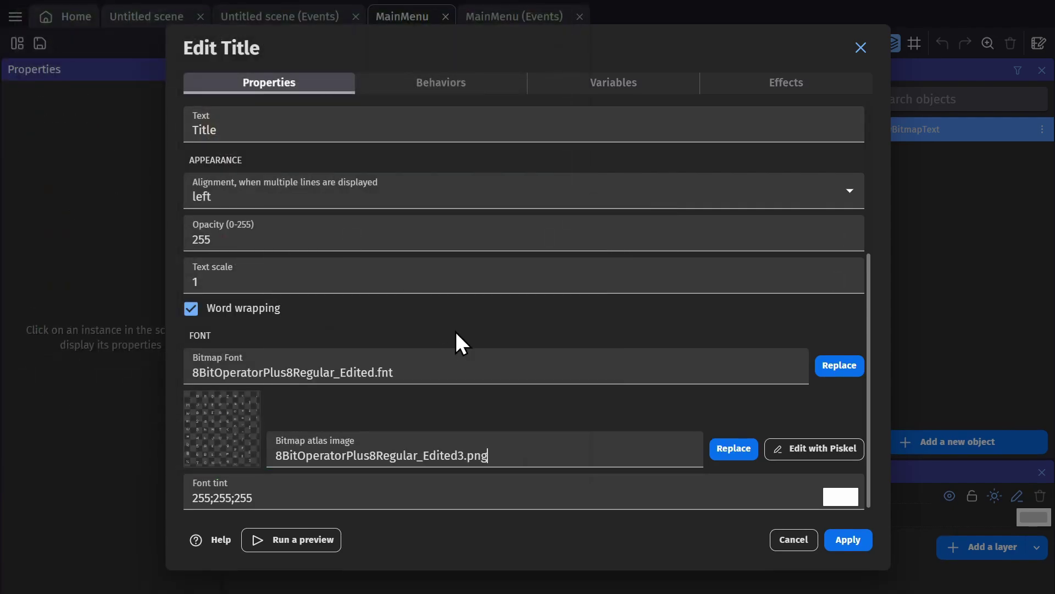
pyautogui.click(847, 539)
# Place the Title text in the upper part of the scene and set its text scale to 4
pyautogui.moveTo(423, 176); pyautogui.dragTo(422, 176)
pyautogui.doubleClick(444, 189)
pyautogui.scroll(-3, 298, 364)
pyautogui.click(283, 319)
pyautogui.press('BackSpace')
pyautogui.write('4')
pyautogui.click(847, 540)
# Set the Title object's text scale to 6
pyautogui.doubleClick(558, 220)
pyautogui.scroll(-3, 559, 220)
pyautogui.doubleClick(249, 314)
pyautogui.write('6')
pyautogui.click(847, 539)
# Centre the Title text near the top edge of the scene frame and tilt it slightly counterclockwise
pyautogui.moveTo(760, 339); pyautogui.dragTo(690, 268)
pyautogui.moveTo(531, 206); pyautogui.dragTo(509, 153)
pyautogui.click(683, 299)
pyautogui.click(577, 175)
pyautogui.moveTo(531, 99); pyautogui.dragTo(527, 99)
pyautogui.moveTo(560, 164); pyautogui.dragTo(562, 170)
pyautogui.click(714, 289)
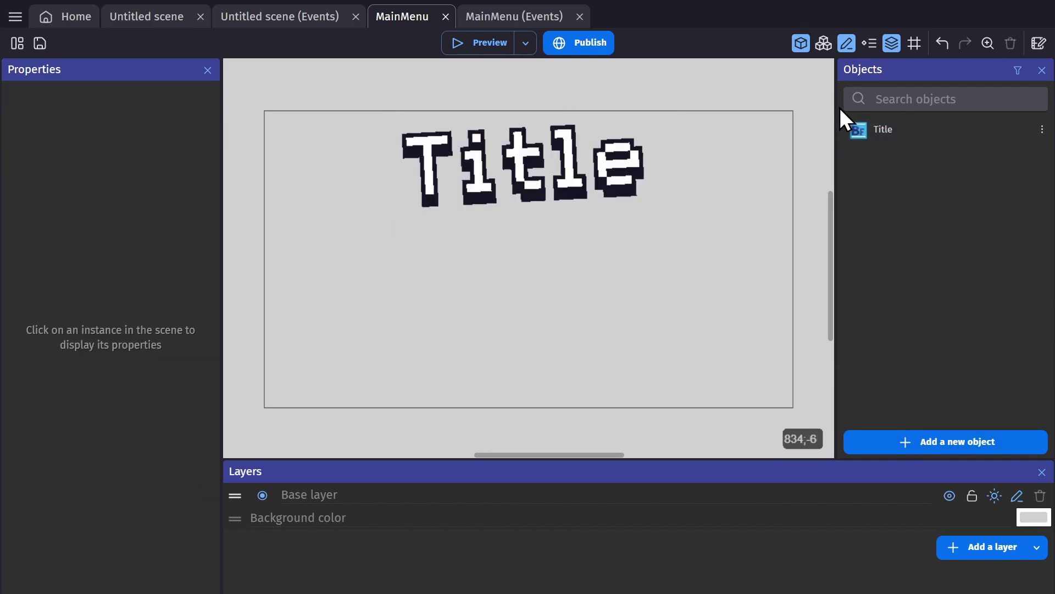
# Duplicate the Title object and name the copy Play
pyautogui.rightClick(878, 134)
pyautogui.click(909, 160)
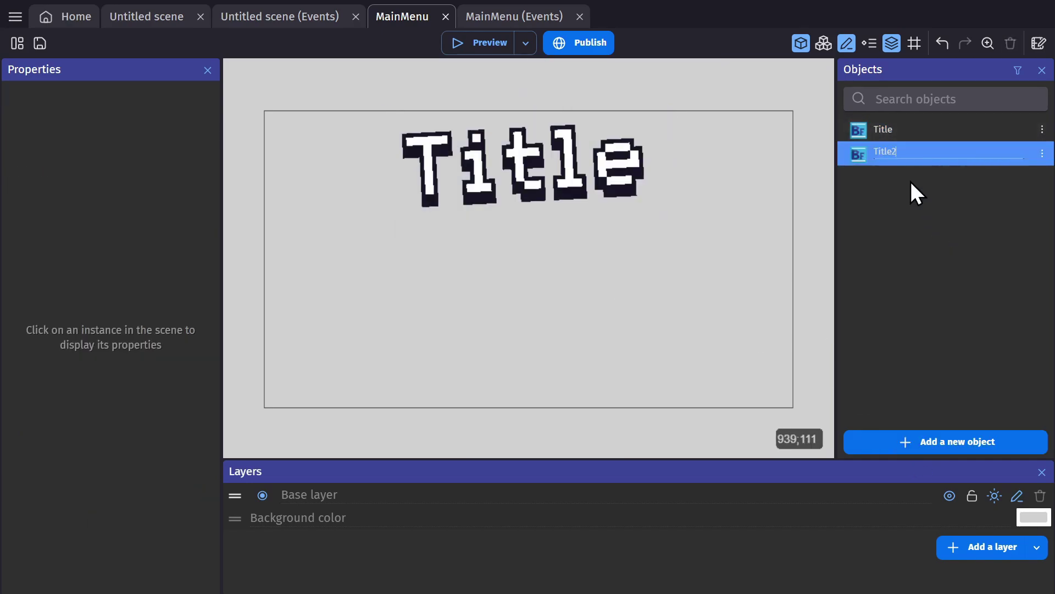
pyautogui.write('Play')
pyautogui.press('Return')
# Change the Play object's displayed text to "Play"
pyautogui.rightClick(909, 154)
pyautogui.click(925, 257)
pyautogui.scroll(-4, 348, 334)
pyautogui.doubleClick(205, 170)
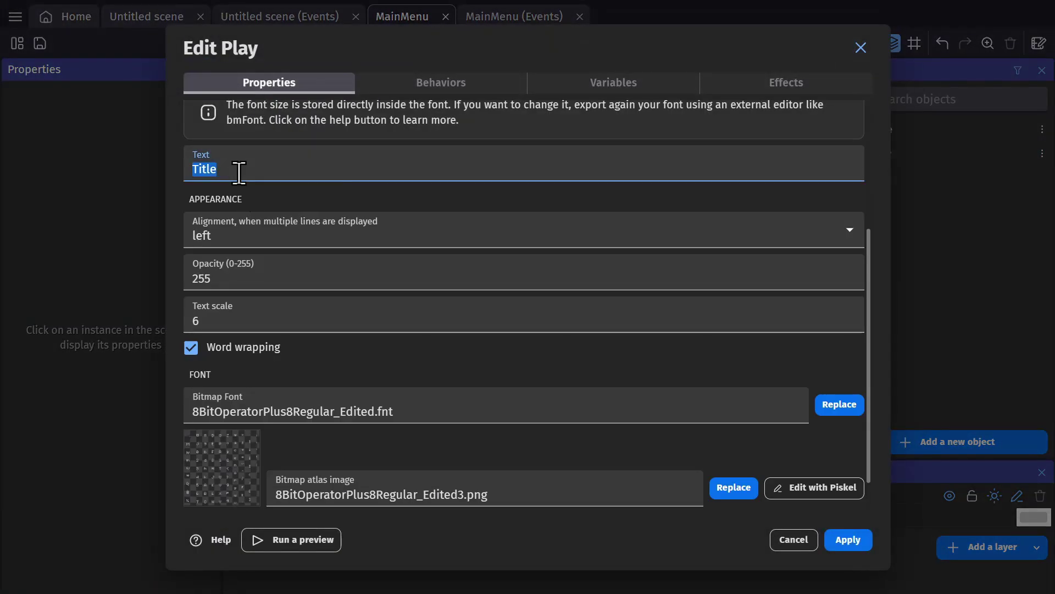
pyautogui.click(848, 540)
# Reduce the Play object's text scale to 2 and centre the text below the Title
pyautogui.doubleClick(464, 271)
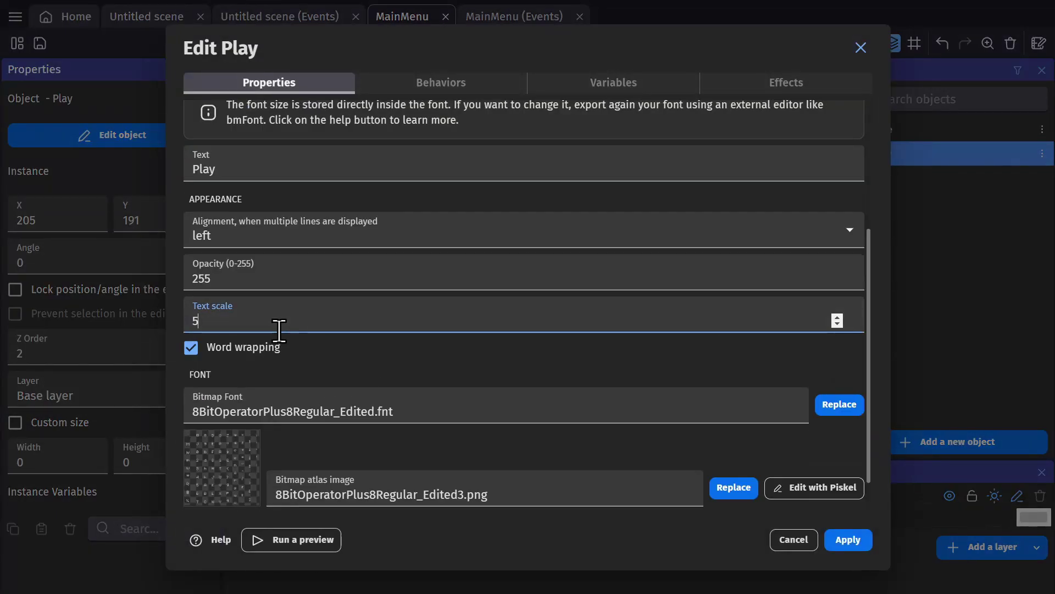
pyautogui.click(848, 540)
pyautogui.moveTo(485, 272); pyautogui.dragTo(560, 278)
pyautogui.click(604, 308)
pyautogui.click(555, 275)
pyautogui.click(695, 314)
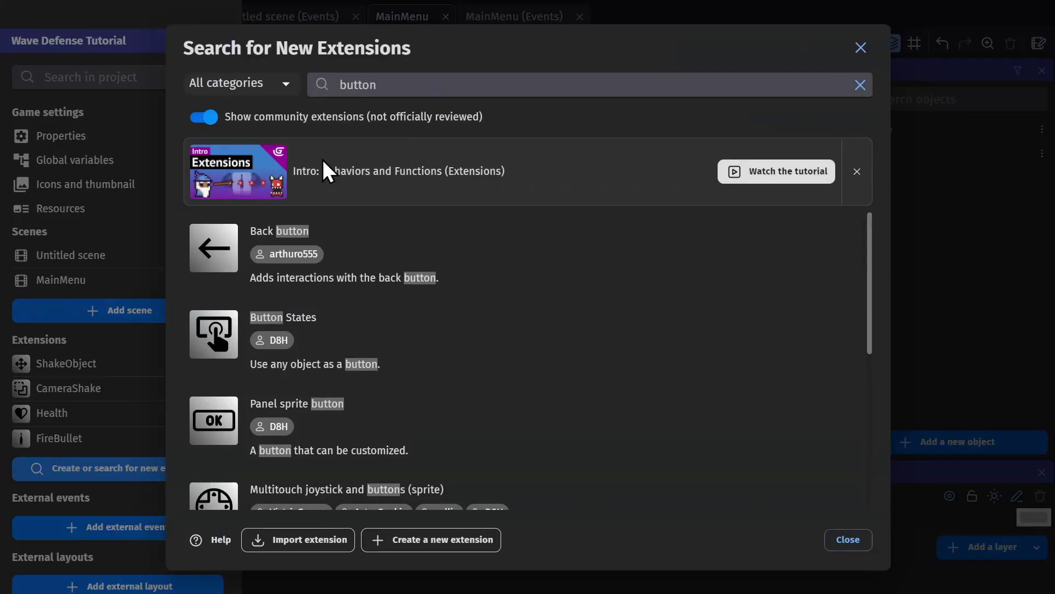
# Search the extensions for "button" and install the Button States extension in the project
pyautogui.click(406, 84)
pyautogui.click(388, 122)
pyautogui.click(377, 84)
pyautogui.click(377, 85)
pyautogui.click(334, 108)
pyautogui.click(360, 84)
pyautogui.write('button')
pyautogui.click(283, 317)
pyautogui.click(829, 407)
pyautogui.click(847, 539)
# Add the Button States behavior, ButtonFSM, to the Play object and apply it
pyautogui.doubleClick(895, 159)
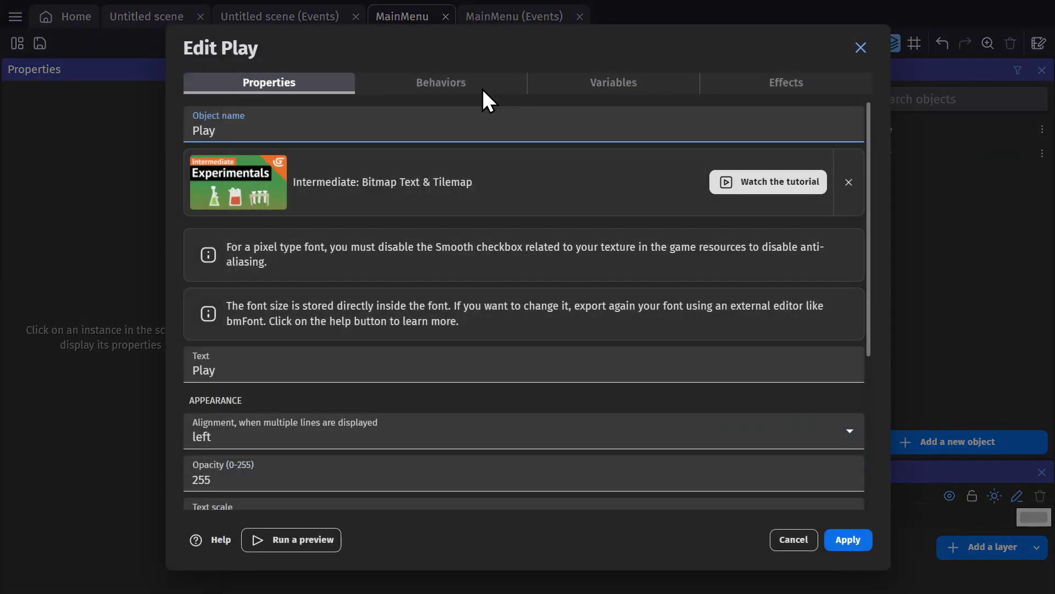
pyautogui.click(482, 86)
pyautogui.click(555, 322)
pyautogui.click(468, 307)
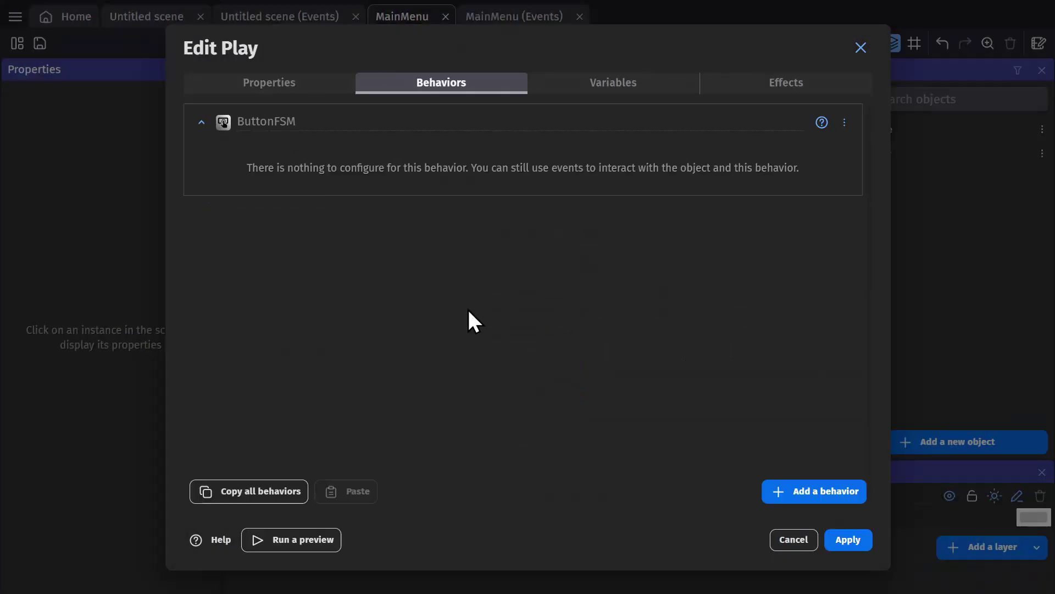
pyautogui.click(858, 536)
# Add a condition to the MainMenu events that checks whether Play is clicked
pyautogui.click(514, 17)
pyautogui.click(109, 68)
pyautogui.write('click')
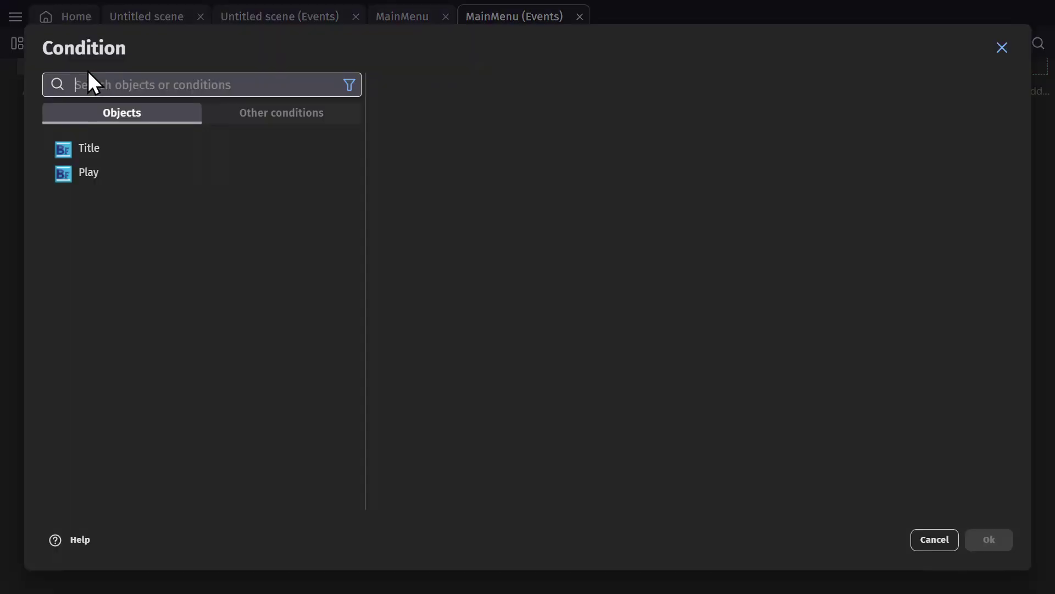
pyautogui.click(160, 147)
pyautogui.click(456, 202)
pyautogui.click(989, 539)
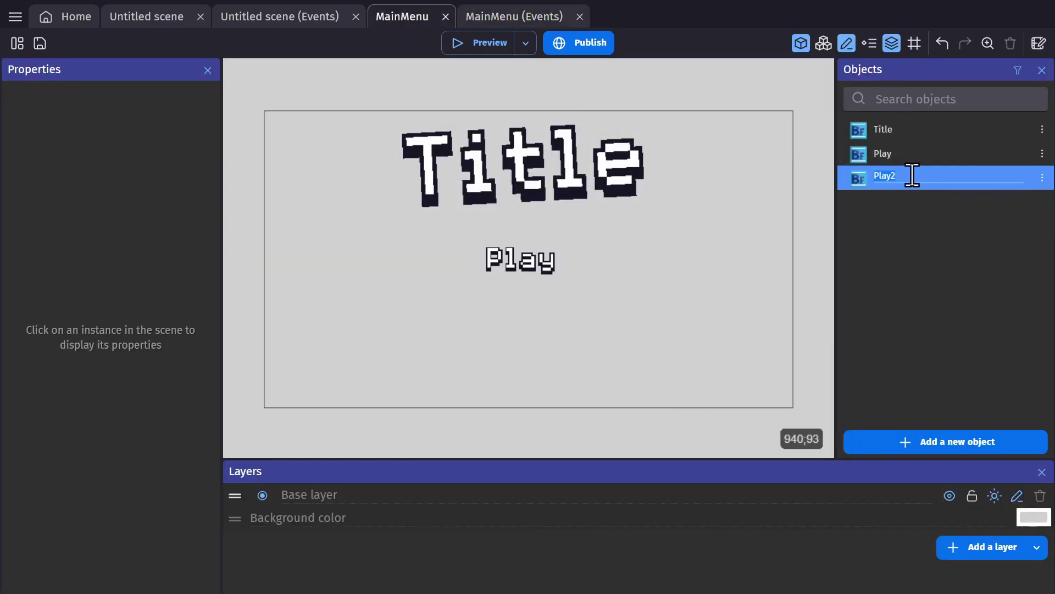
# Duplicate Play as Settings and Quit objects, place Settings below Play and change its text to "Settings"
pyautogui.rightClick(912, 178)
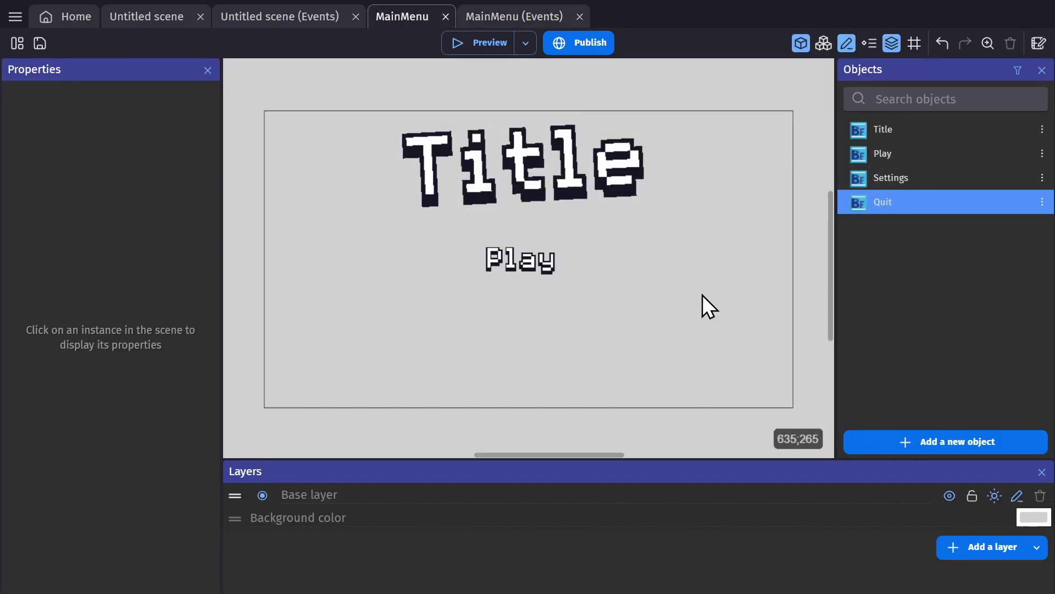
pyautogui.doubleClick(498, 360)
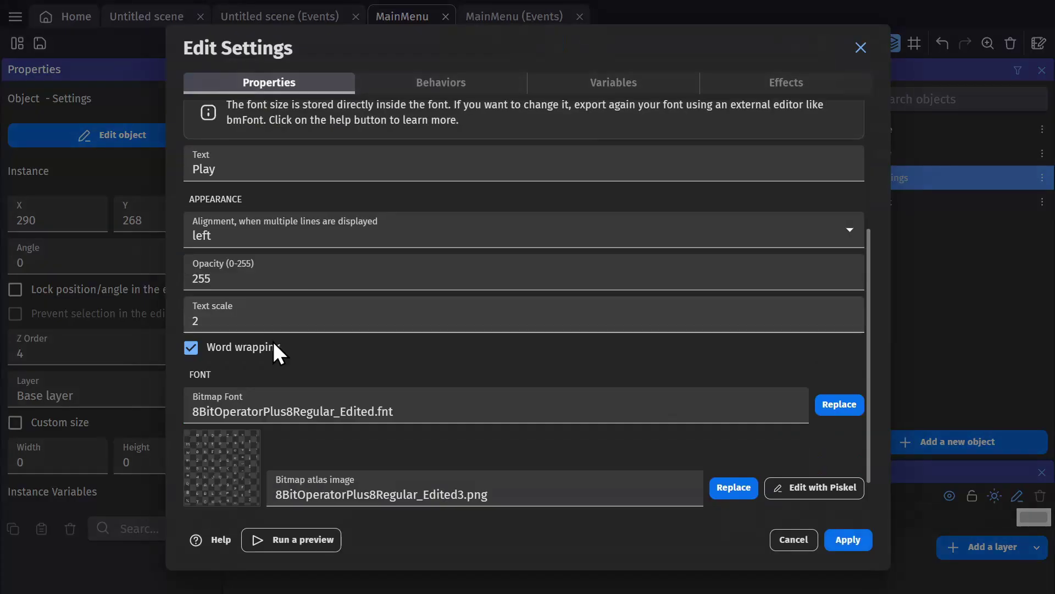
pyautogui.write('Settings')
pyautogui.click(844, 541)
# Place the Quit text below Settings and space the menu entries in a centred column
pyautogui.click(513, 388)
pyautogui.scroll(-1, 566, 384)
pyautogui.moveTo(616, 380); pyautogui.dragTo(687, 279, button='middle')
pyautogui.click(687, 279)
pyautogui.scroll(-3, 687, 279)
pyautogui.moveTo(527, 269); pyautogui.dragTo(532, 296)
# Create a Sprite object named Marker that uses the small red square image
pyautogui.click(916, 438)
pyautogui.click(919, 443)
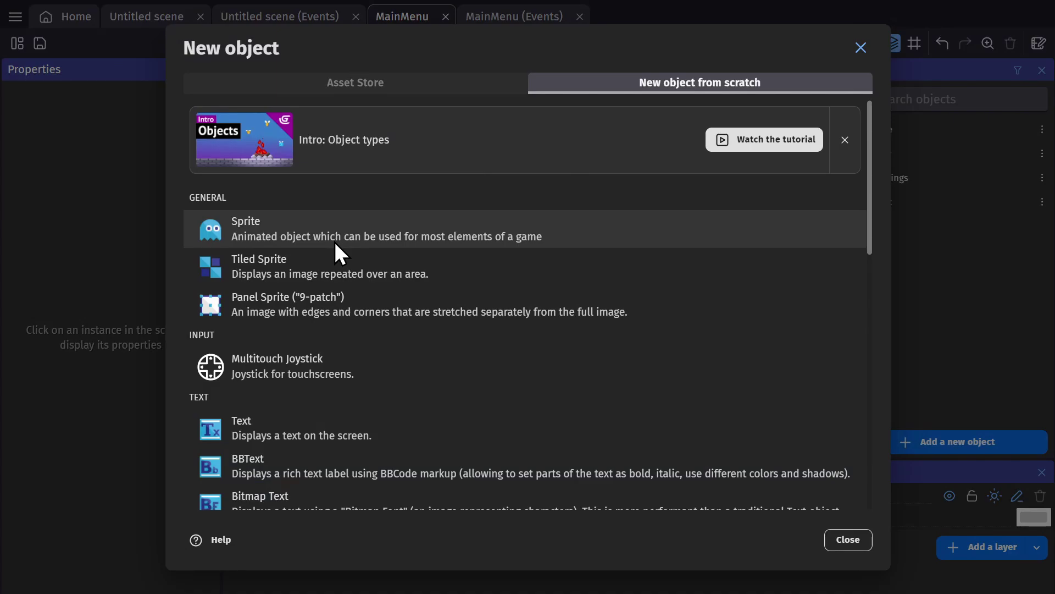
pyautogui.click(334, 240)
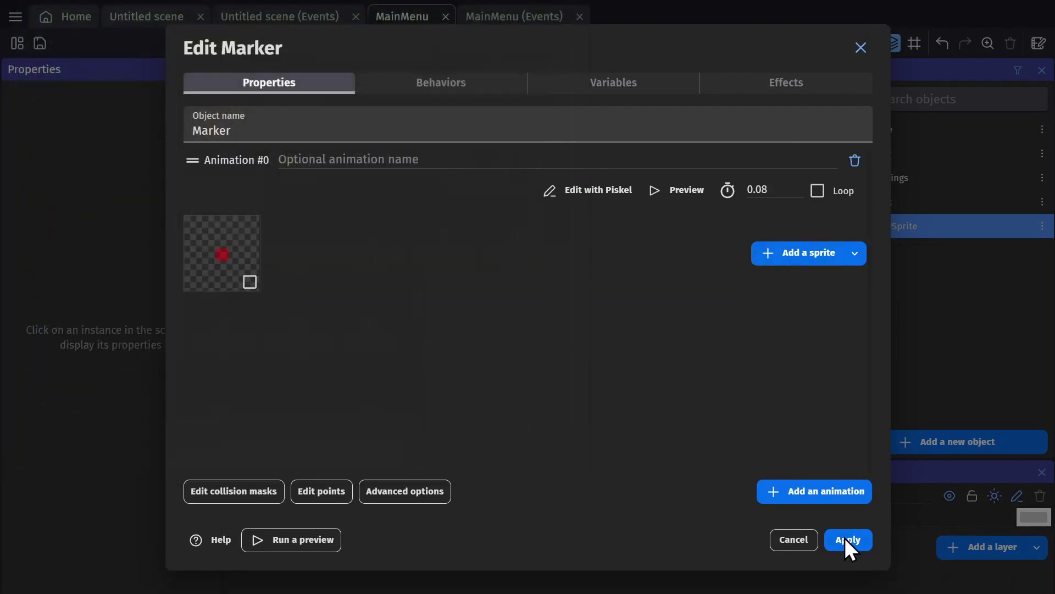
pyautogui.click(847, 542)
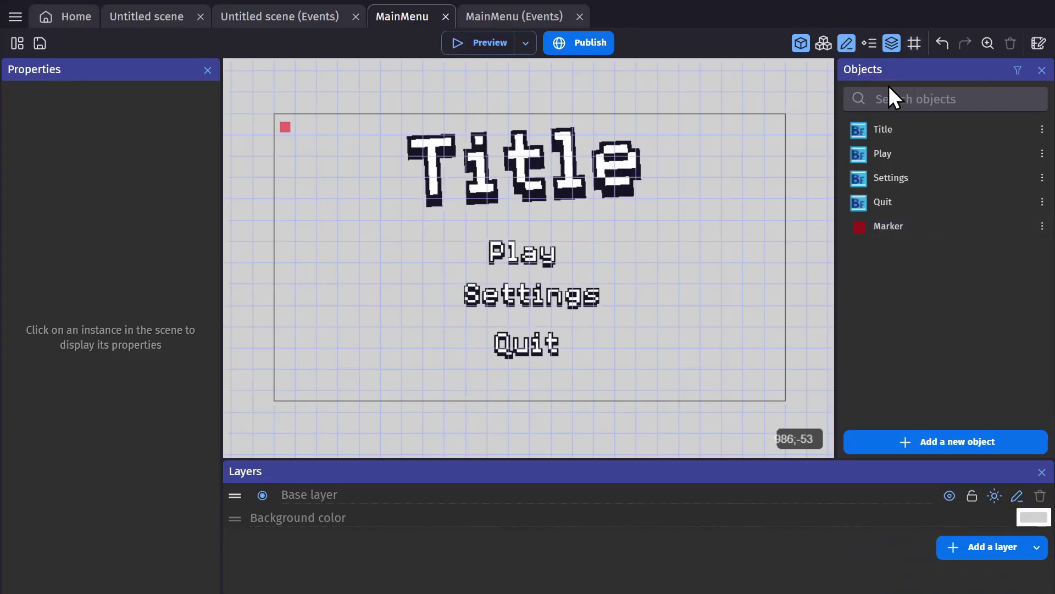
# Stretch the Marker along the scene frame's top edge, above the Title
pyautogui.scroll(2, 491, 114)
pyautogui.click(236, 122)
pyautogui.moveTo(248, 120); pyautogui.dragTo(754, 120)
pyautogui.moveTo(754, 120); pyautogui.dragTo(625, 120, button='middle')
pyautogui.moveTo(626, 120); pyautogui.dragTo(709, 120)
pyautogui.scroll(-2, 715, 121)
pyautogui.moveTo(520, 98)
pyautogui.mouseDown()
pyautogui.moveTo(520, 219)
pyautogui.moveTo(506, 231)
pyautogui.mouseUp()
pyautogui.scroll(4, 520, 220)
# Fine-tune the Marker's size and position so it spans the full width of the scene frame
pyautogui.click(520, 225)
pyautogui.click(92, 467)
pyautogui.click(91, 466)
pyautogui.click(91, 466)
pyautogui.click(91, 466)
pyautogui.click(91, 466)
pyautogui.click(93, 216)
pyautogui.click(93, 224)
pyautogui.click(709, 356)
pyautogui.click(93, 466)
pyautogui.click(93, 224)
pyautogui.click(93, 224)
pyautogui.moveTo(722, 320); pyautogui.dragTo(722, 195, button='middle')
pyautogui.click(513, 355)
pyautogui.click(93, 466)
pyautogui.click(93, 216)
pyautogui.scroll(-4, 521, 440)
pyautogui.click(555, 298)
pyautogui.moveTo(520, 312); pyautogui.dragTo(520, 199)
pyautogui.scroll(-2, 708, 320)
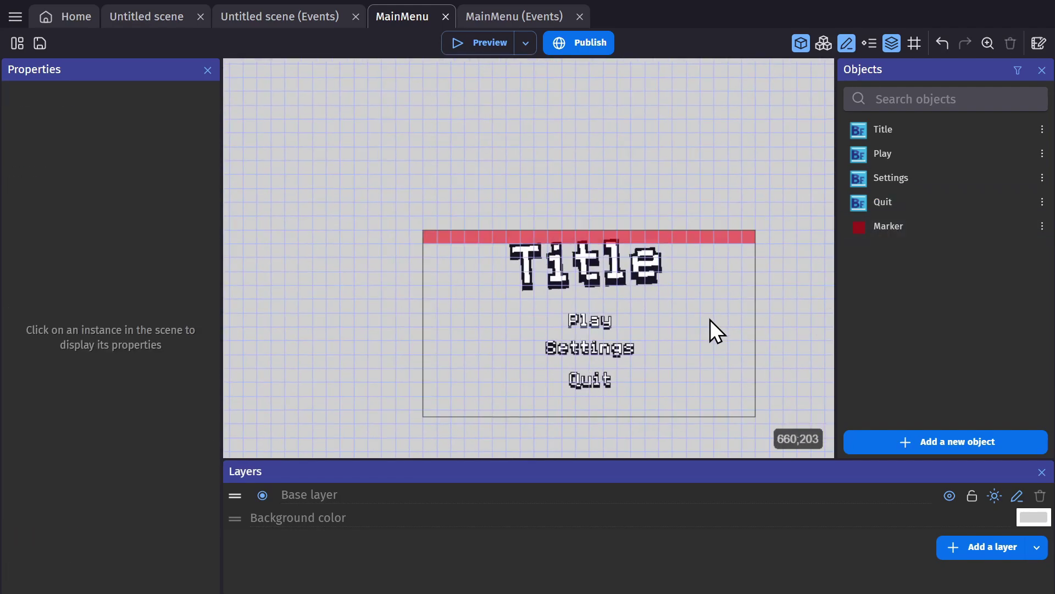
# Copy the Marker bar to the right of the scene frame, at the same height with a gap of about four grid cells
pyautogui.moveTo(707, 315); pyautogui.dragTo(606, 242)
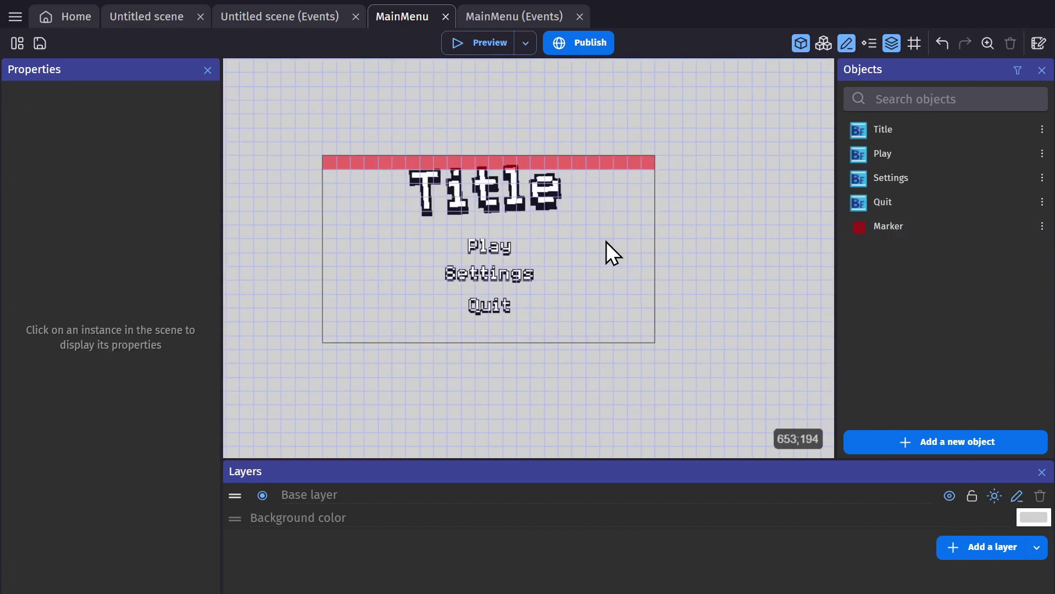
pyautogui.moveTo(346, 162); pyautogui.dragTo(740, 163)
pyautogui.moveTo(788, 244); pyautogui.dragTo(517, 237, button='middle')
pyautogui.moveTo(596, 236)
pyautogui.mouseDown(button='middle')
pyautogui.moveTo(622, 221)
pyautogui.moveTo(817, 220)
pyautogui.mouseUp(button='middle')
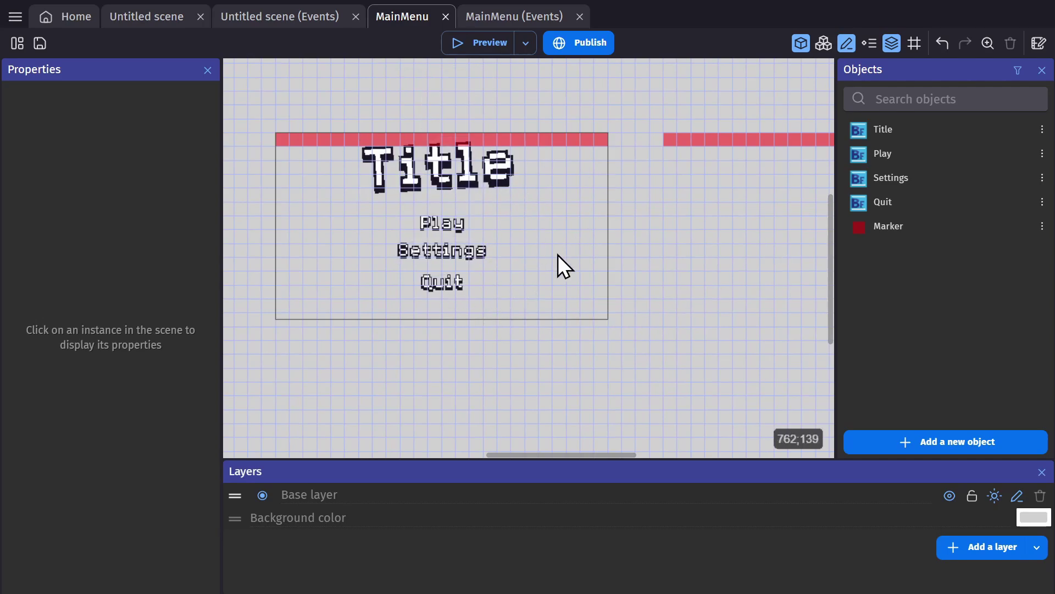
pyautogui.hscroll(6, 546, 249)
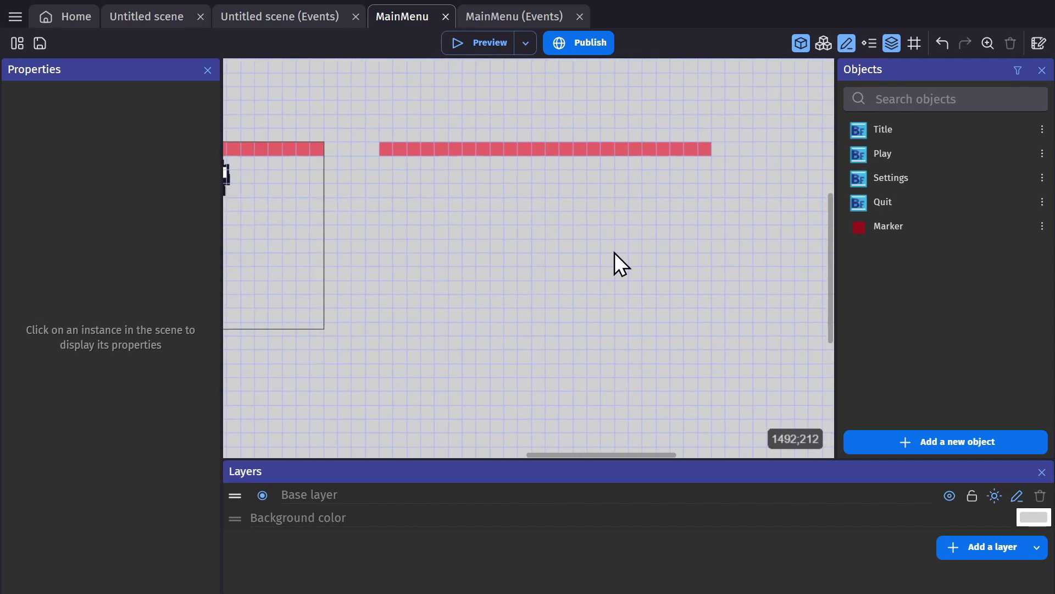
# Duplicate the Settings text object as SoundVolume and place it at X 1184, Y 96 below the Marker copy
pyautogui.rightClick(910, 176)
pyautogui.click(932, 226)
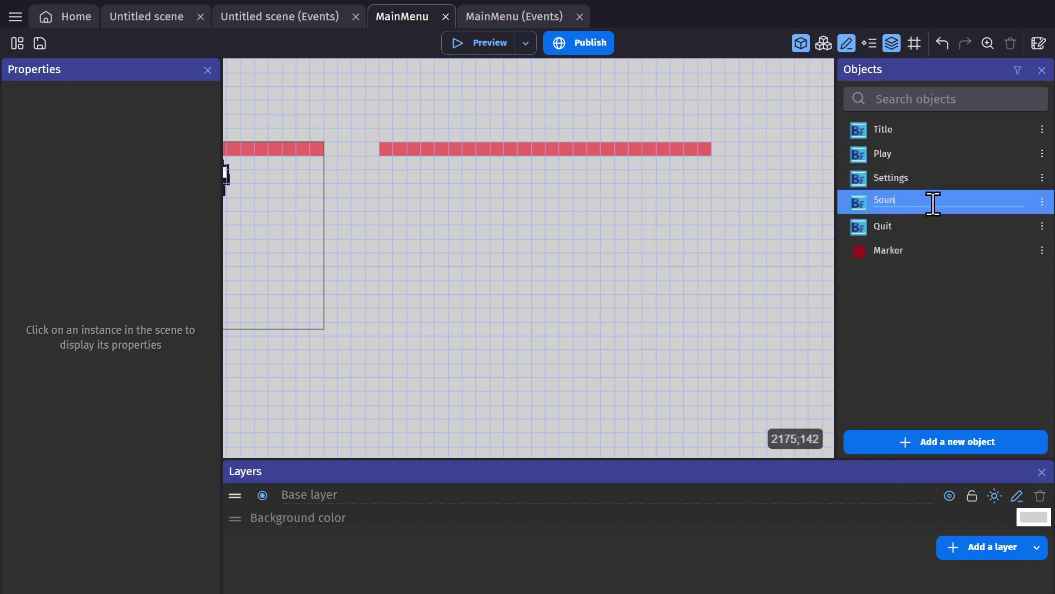
pyautogui.press('Return')
pyautogui.moveTo(933, 203); pyautogui.dragTo(506, 185)
# Change the SoundVolume object's displayed text to Sound
pyautogui.doubleClick(531, 196)
pyautogui.doubleClick(290, 373)
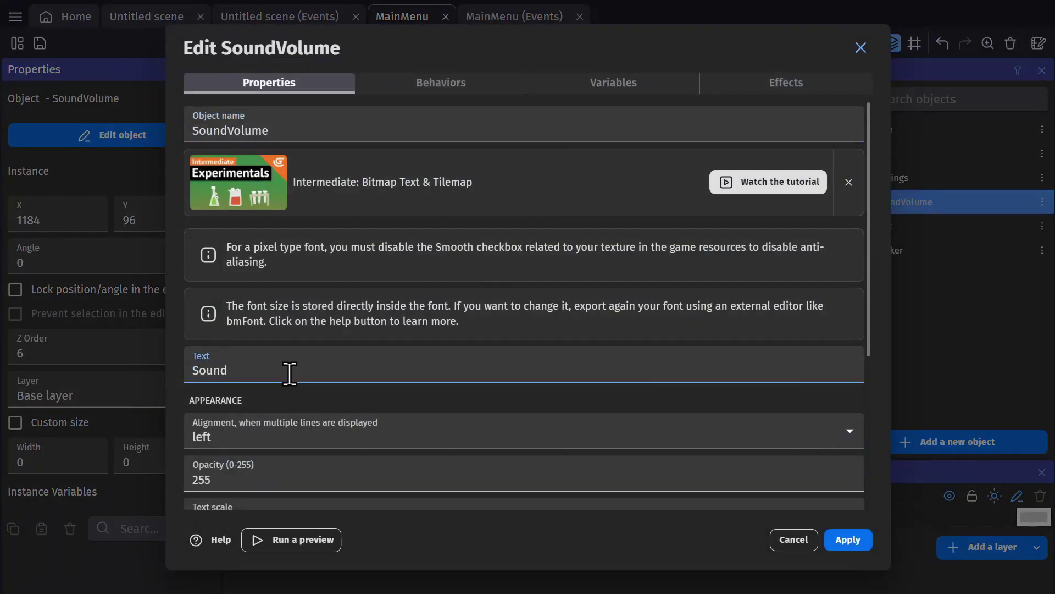
pyautogui.press('Return')
pyautogui.click(677, 234)
# Duplicate SoundVolume as MusicVolume and place it at X 1184, Y 192 below the Sound label
pyautogui.rightClick(902, 203)
pyautogui.click(935, 236)
pyautogui.click(942, 223)
pyautogui.press('BackSpace')
pyautogui.moveTo(899, 223); pyautogui.dragTo(871, 225)
pyautogui.write('Music')
pyautogui.moveTo(935, 226); pyautogui.dragTo(522, 238)
# Change the MusicVolume object's displayed text to Music
pyautogui.doubleClick(525, 239)
pyautogui.click(291, 378)
pyautogui.write('Music')
pyautogui.press('Return')
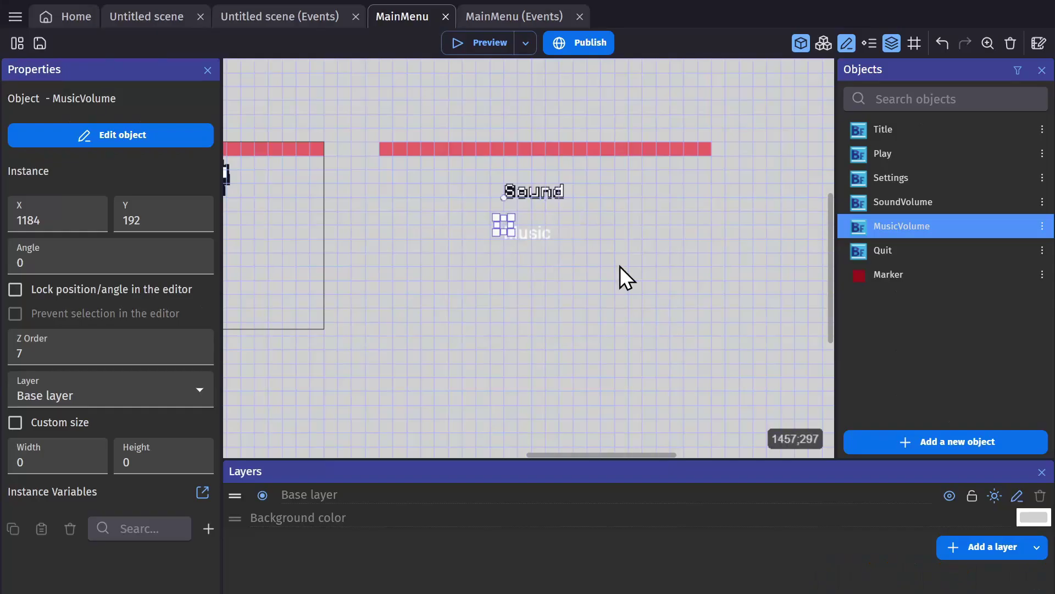
pyautogui.click(615, 347)
# Create a SquareWhiteSlider object and place it at X 1152, Y 160 between the Sound and Music labels
pyautogui.click(870, 445)
pyautogui.scroll(-7, 469, 306)
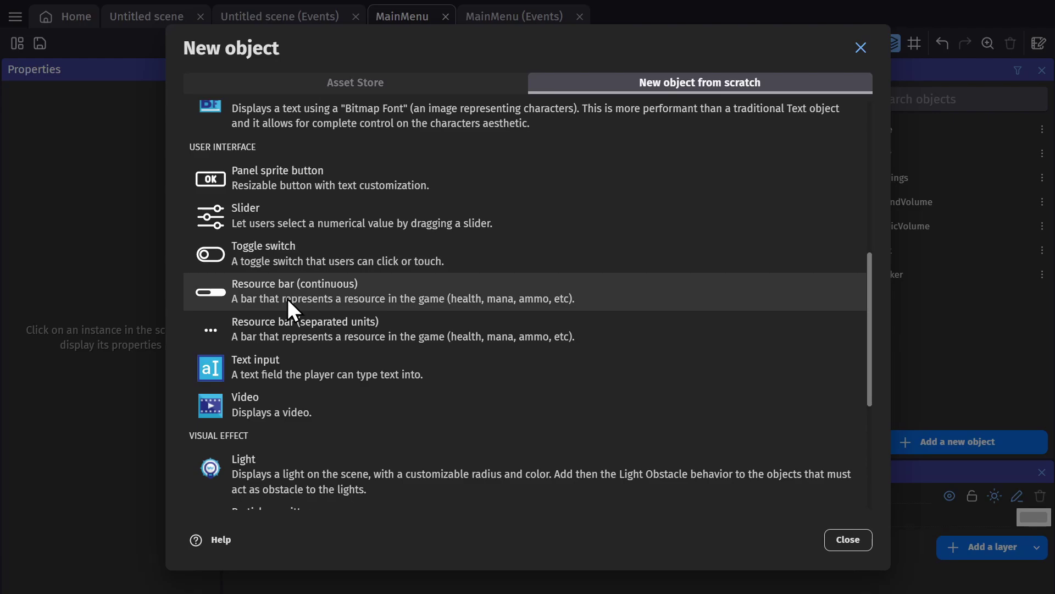
pyautogui.click(288, 299)
pyautogui.click(622, 177)
pyautogui.scroll(3, 571, 282)
pyautogui.moveTo(913, 298); pyautogui.dragTo(457, 188)
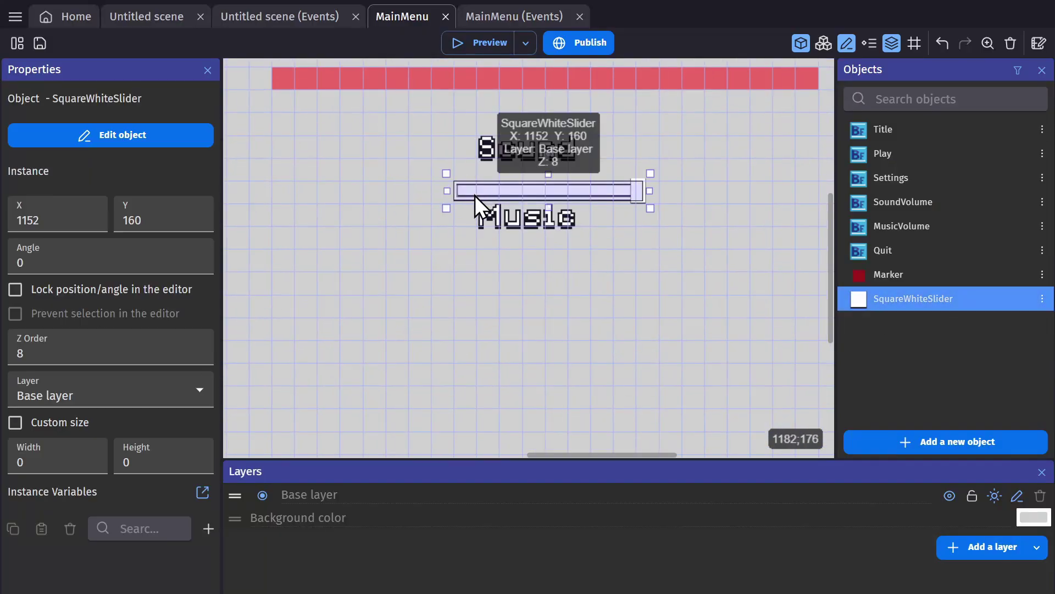
# Widen the slider on both sides and move it up close beneath the Sound label
pyautogui.moveTo(644, 191); pyautogui.dragTo(677, 190)
pyautogui.moveTo(450, 193); pyautogui.dragTo(404, 193)
pyautogui.moveTo(593, 193); pyautogui.dragTo(592, 171)
pyautogui.scroll(2, 572, 156)
pyautogui.click(577, 159)
pyautogui.scroll(3, 575, 159)
pyautogui.click(15, 422)
pyautogui.click(92, 469)
pyautogui.scroll(-20, 93, 469)
pyautogui.moveTo(533, 136); pyautogui.dragTo(552, 136)
pyautogui.click(93, 226)
pyautogui.scroll(17, 93, 226)
pyautogui.click(542, 330)
pyautogui.click(93, 469)
pyautogui.scroll(-17, 92, 469)
pyautogui.click(64, 447)
pyautogui.hotkey('ctrl', 'z')
pyautogui.hotkey('ctrl', 'z')
pyautogui.hotkey('ctrl', 'z')
pyautogui.scroll(-3, 504, 324)
# Give the Sound label a custom width of 138 and move it to X 1211 to centre it over the slider
pyautogui.click(503, 322)
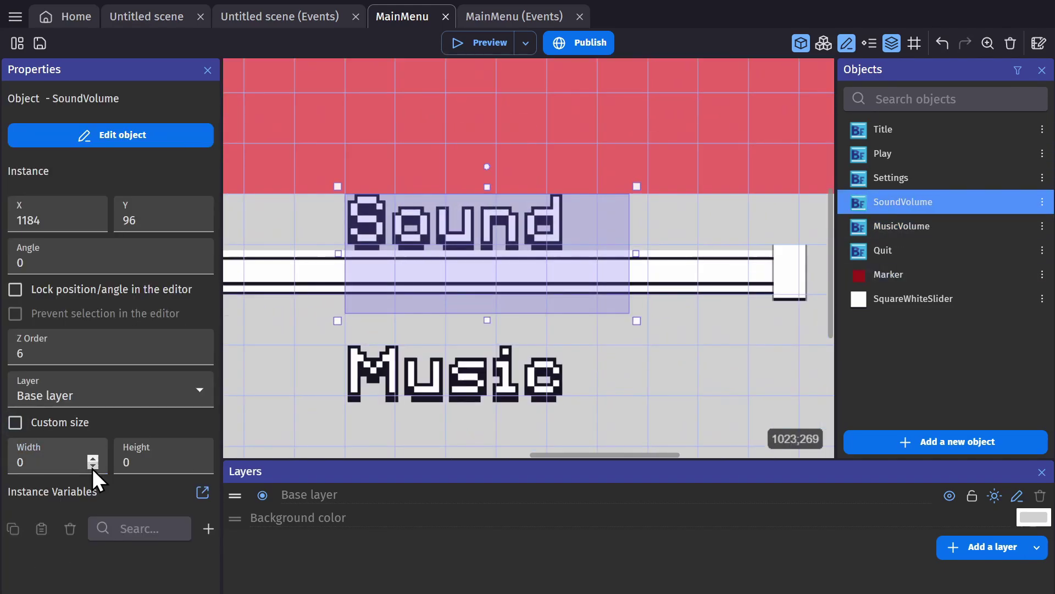
pyautogui.click(15, 422)
pyautogui.doubleClick(83, 465)
pyautogui.write('139')
pyautogui.click(96, 467)
pyautogui.click(93, 216)
# Give the Music label a custom width of 138 and move it to X 1211 to align with the Sound label
pyautogui.click(460, 372)
pyautogui.click(94, 467)
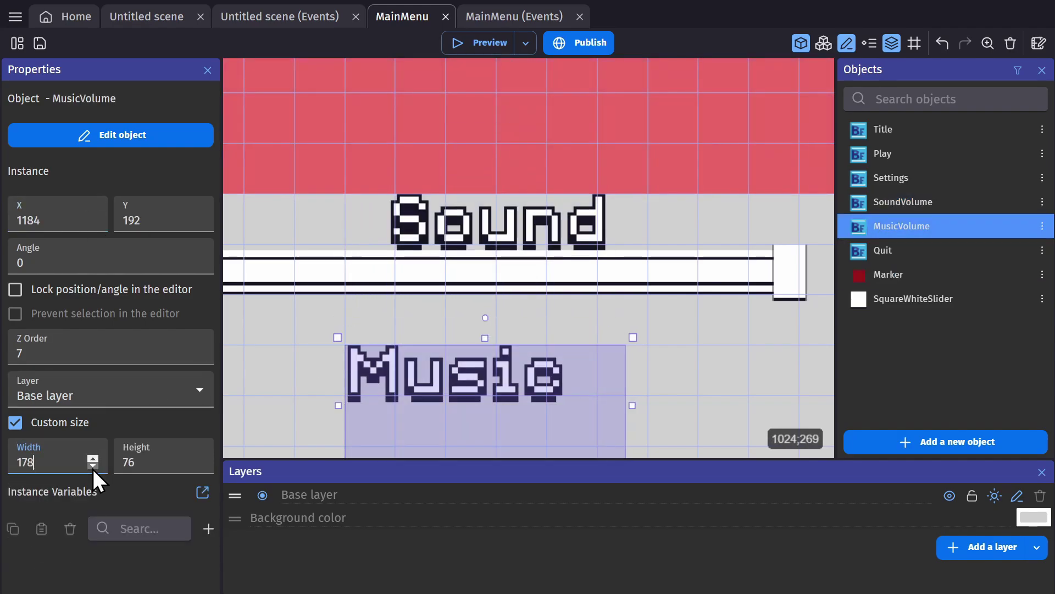
pyautogui.click(93, 216)
pyautogui.click(95, 223)
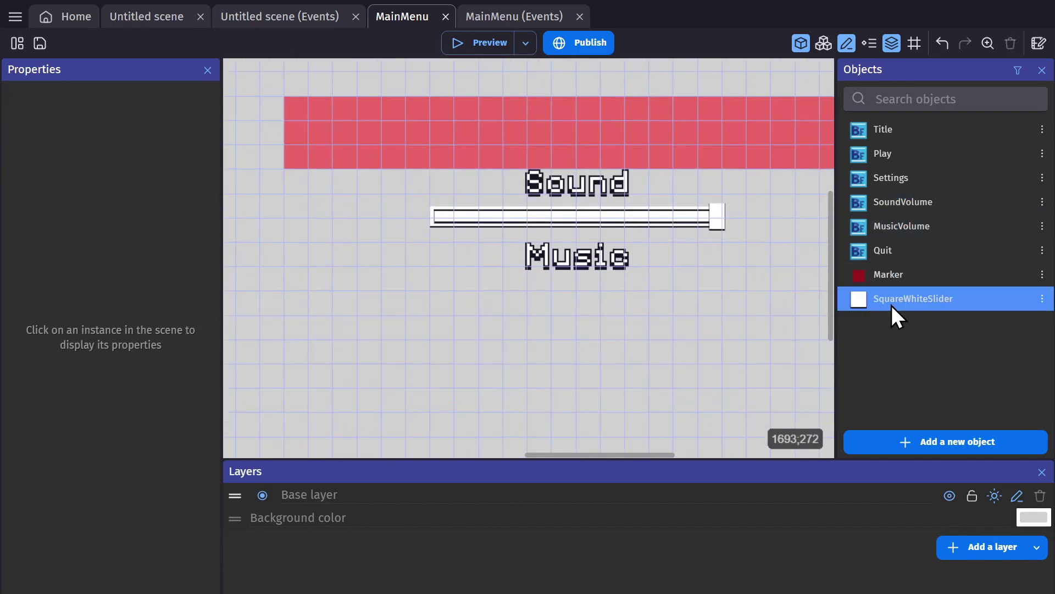
# Rename the slider as SoundSlider and place a duplicate named MusicSlider at X 1088, Y 256 beneath the Music label
pyautogui.doubleClick(892, 305)
pyautogui.write('Sound')
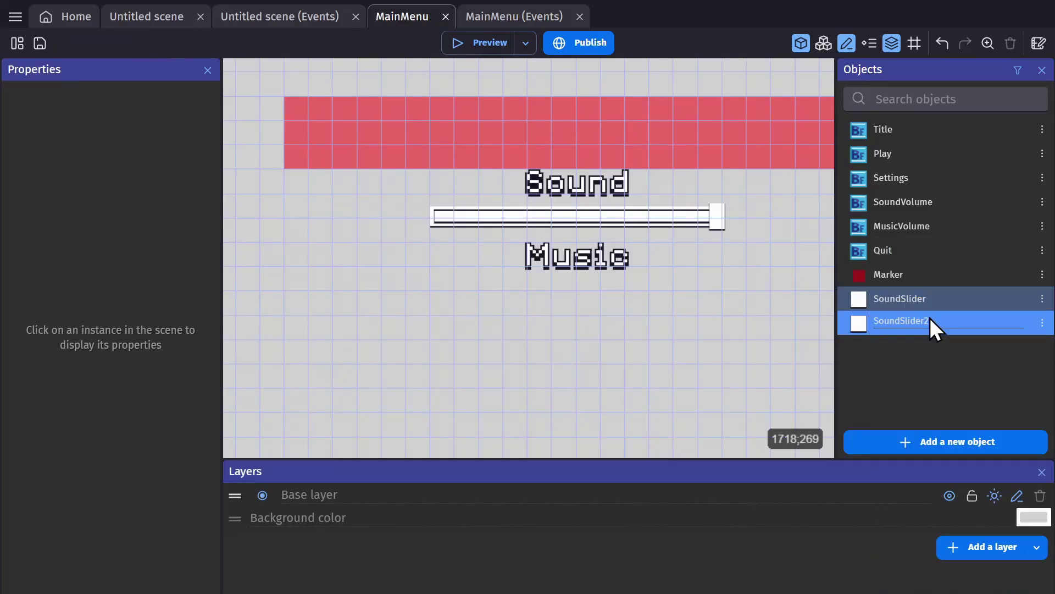
pyautogui.write('MusicSlider')
pyautogui.moveTo(860, 324); pyautogui.dragTo(438, 285)
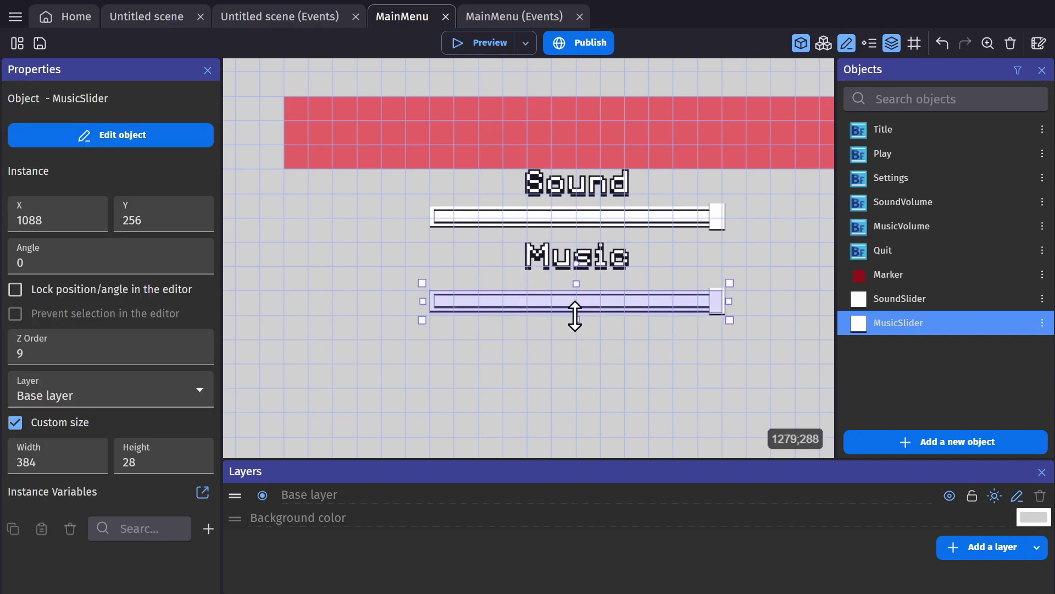
# Reduce the Music label's height to 50 and reposition the labels vertically so each sits just above its slider
pyautogui.click(583, 216)
pyautogui.click(583, 258)
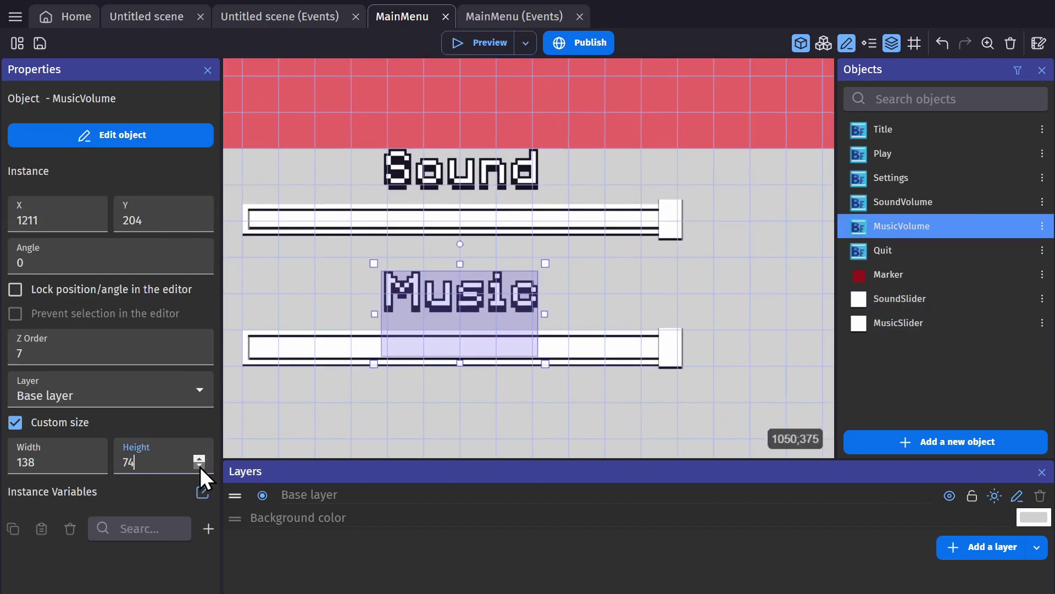
pyautogui.click(550, 246)
pyautogui.click(527, 242)
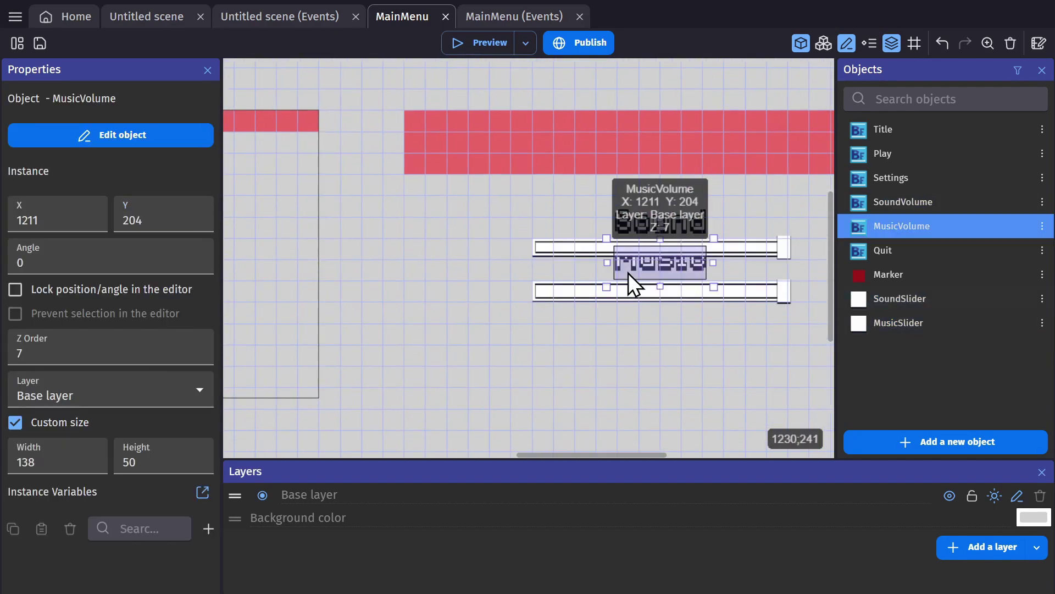
pyautogui.write('250')
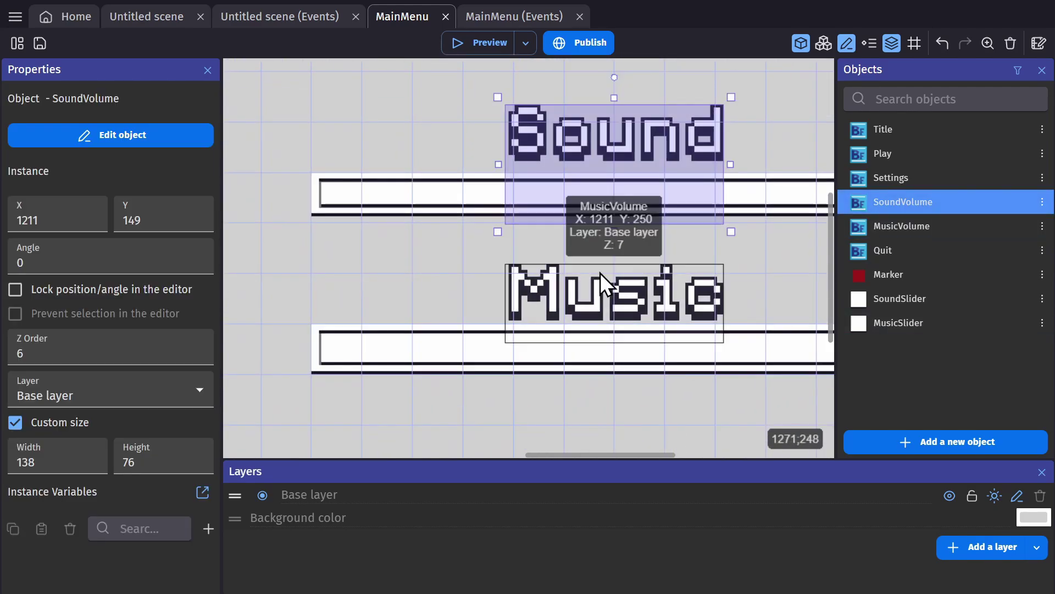
pyautogui.click(602, 281)
pyautogui.click(200, 223)
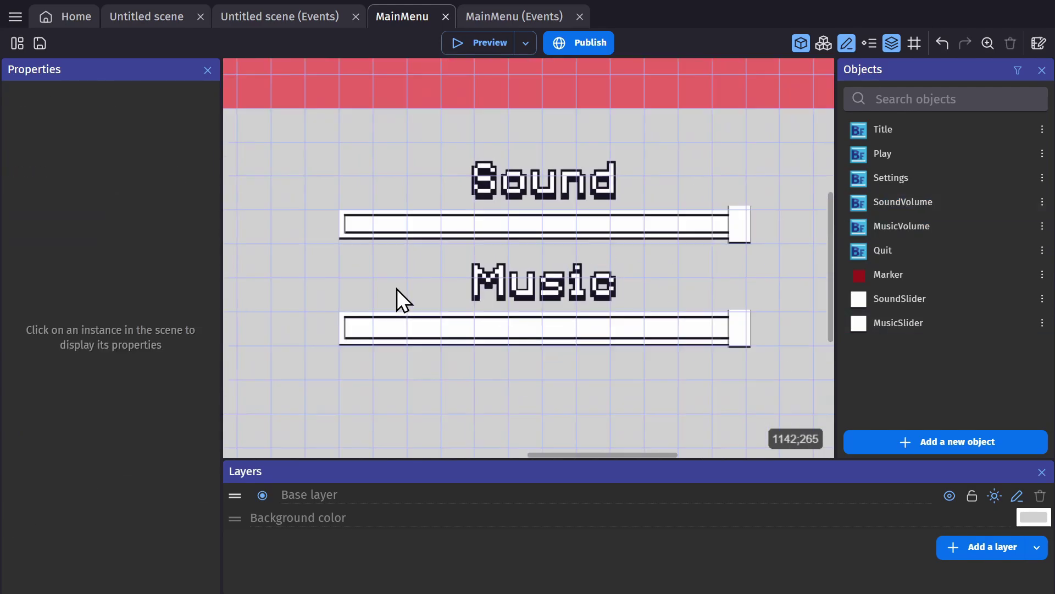
# Duplicate the Music label as a Back button with the text Back, narrowed and centred beneath the Music slider
pyautogui.rightClick(930, 226)
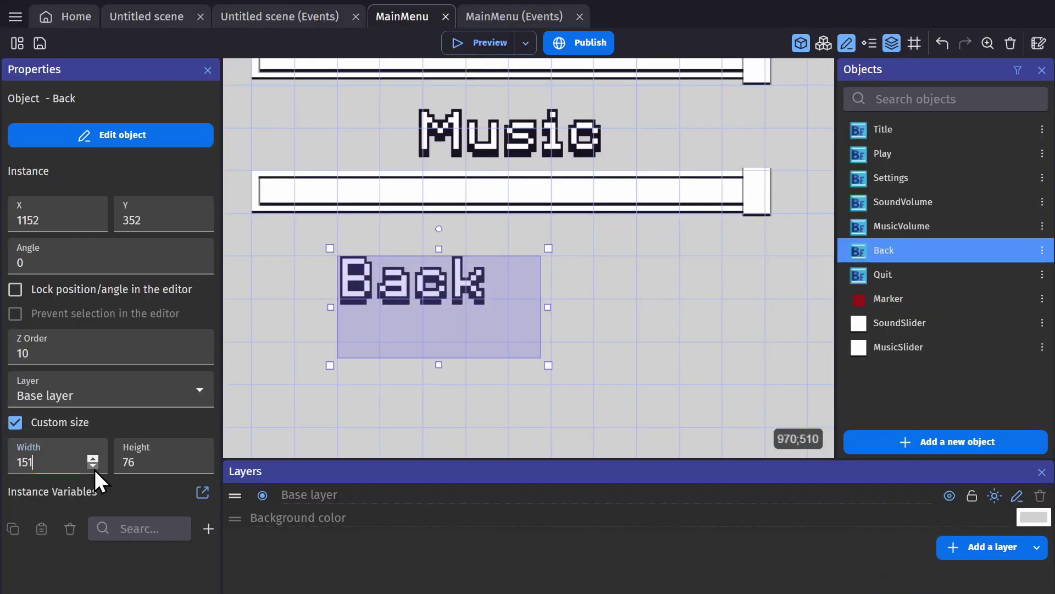
pyautogui.click(95, 468)
pyautogui.click(97, 222)
pyautogui.click(93, 217)
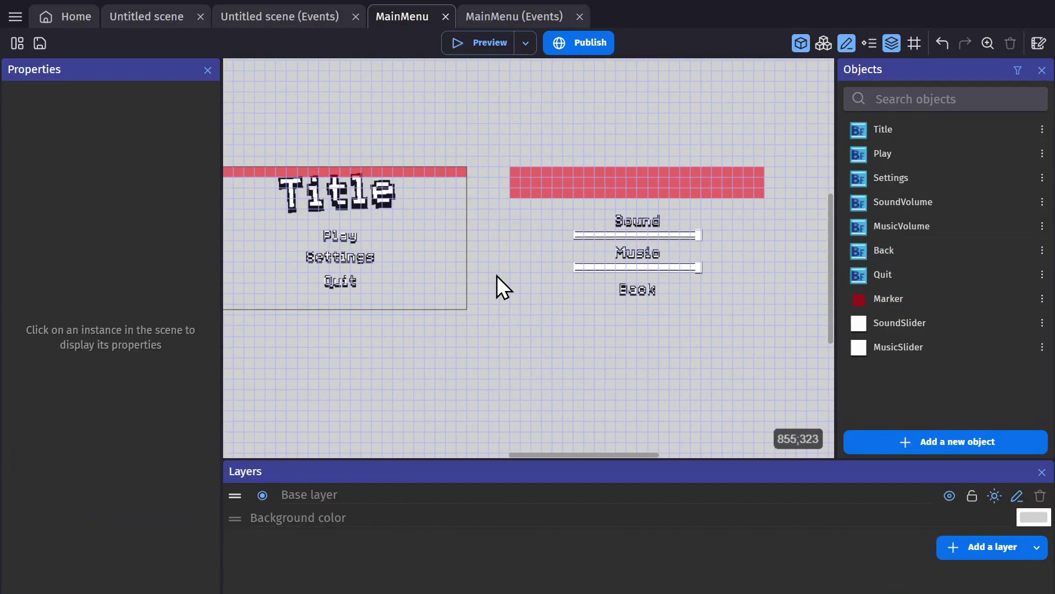
# In the MainMenu events, make the is-clicked condition check the Settings object
pyautogui.moveTo(499, 285); pyautogui.dragTo(595, 231, button='middle')
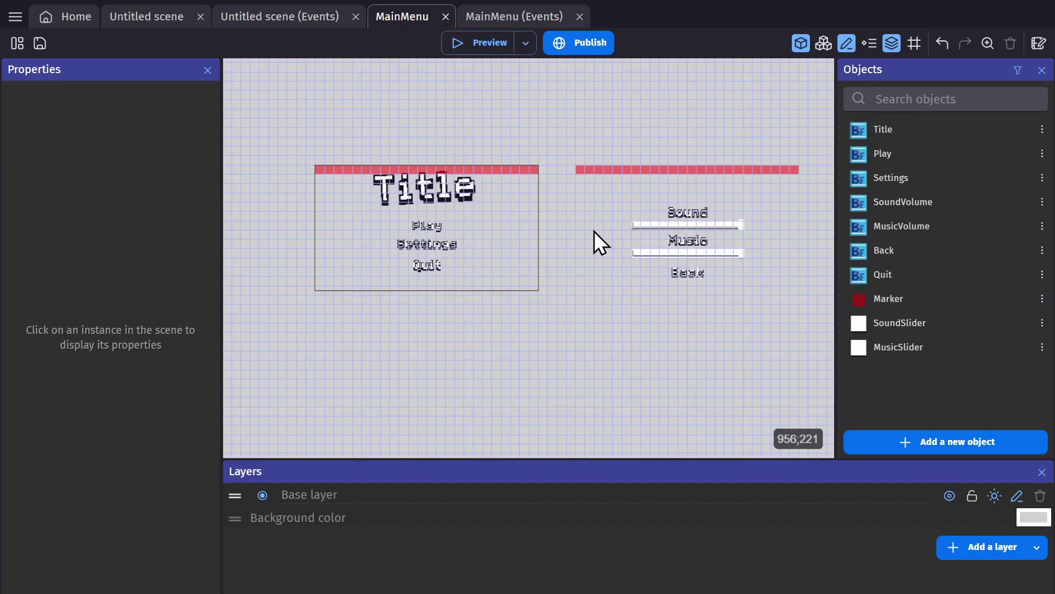
pyautogui.click(551, 21)
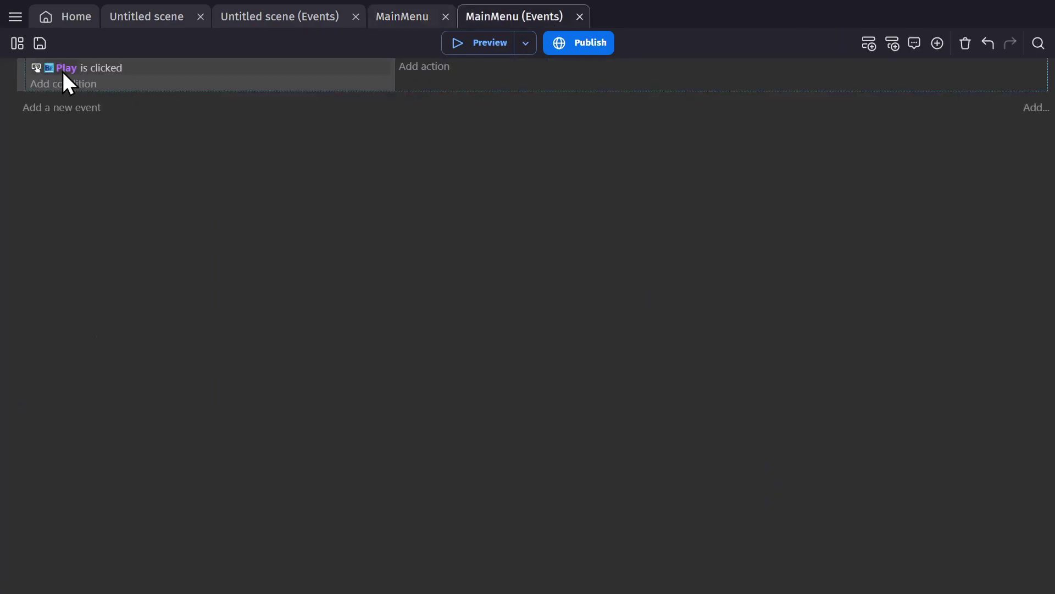
pyautogui.click(57, 70)
pyautogui.write('setting')
pyautogui.press('Return')
# Add a "Tween the camera position" action to the Settings event with the identifier "CameraMove"
pyautogui.click(425, 71)
pyautogui.write('tween camer')
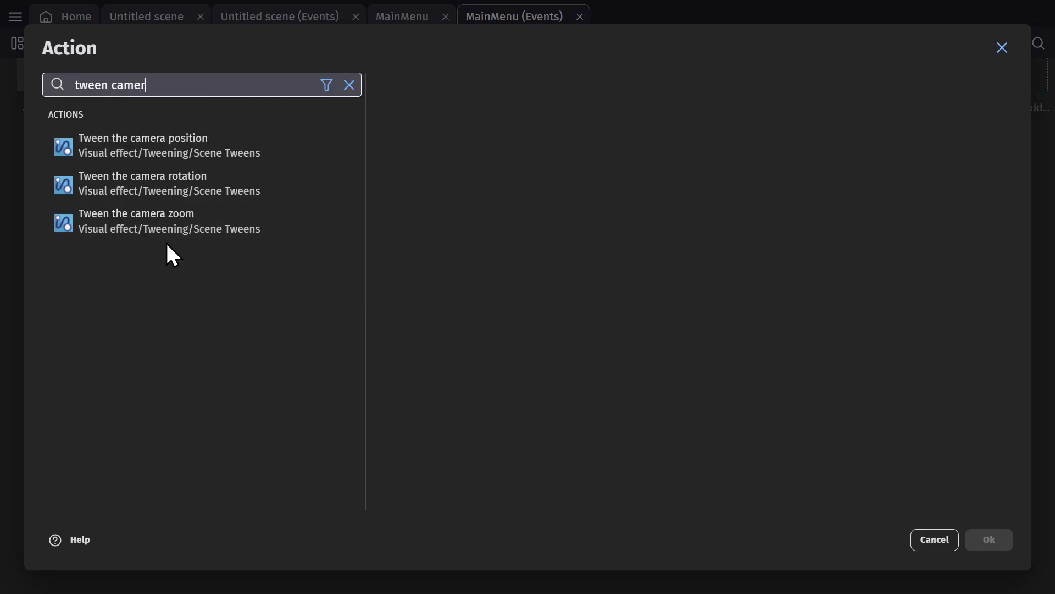
pyautogui.press('Return')
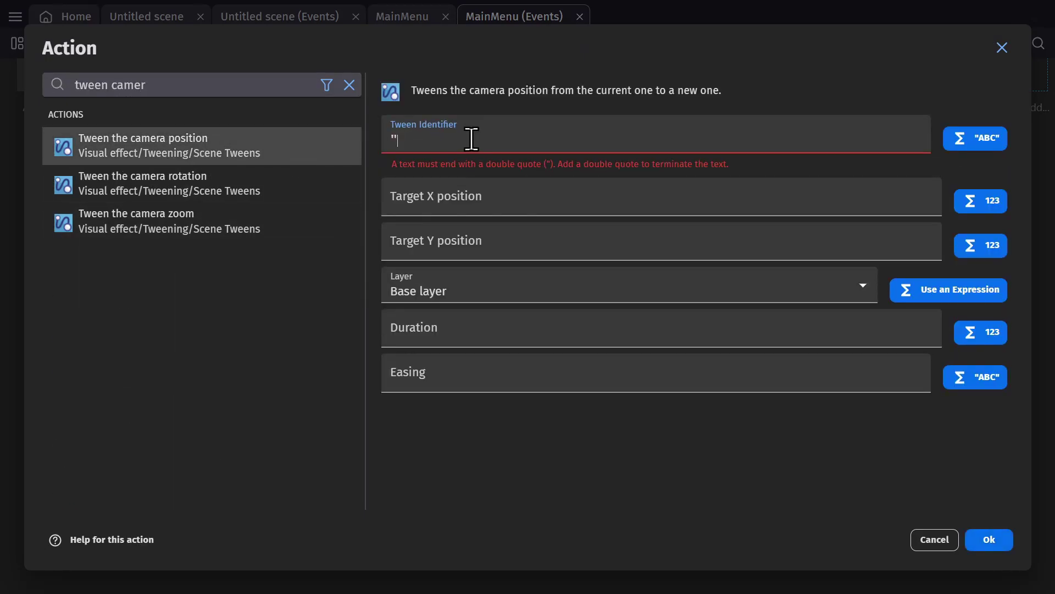
pyautogui.write('"CameraMove"')
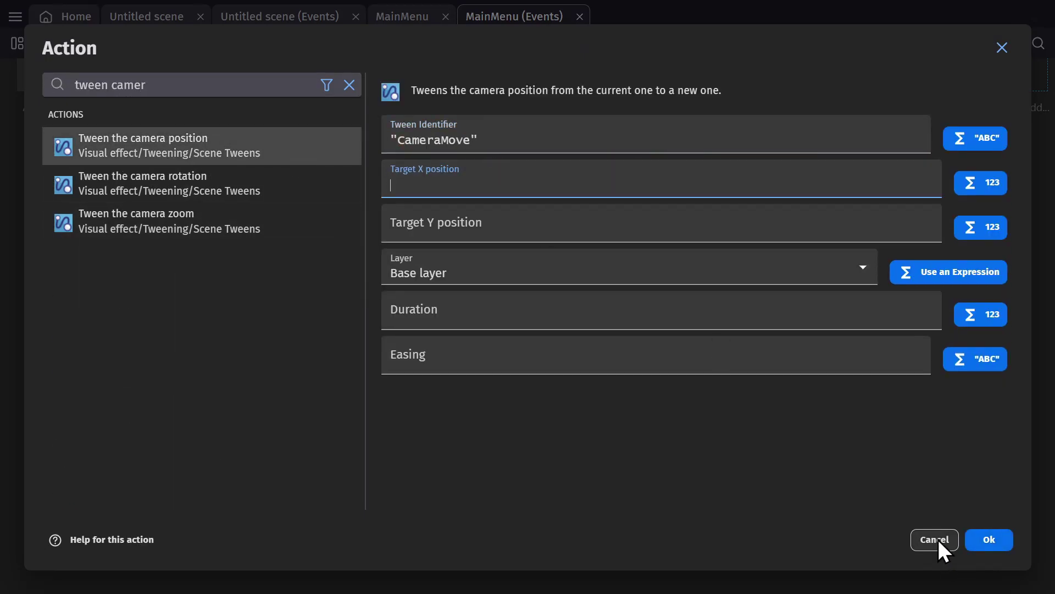
pyautogui.click(984, 540)
# Duplicate the Marker object in the MainMenu scene and name the copy SettingsMarker
pyautogui.click(401, 16)
pyautogui.doubleClick(720, 168)
pyautogui.click(791, 540)
pyautogui.rightClick(919, 299)
pyautogui.click(925, 322)
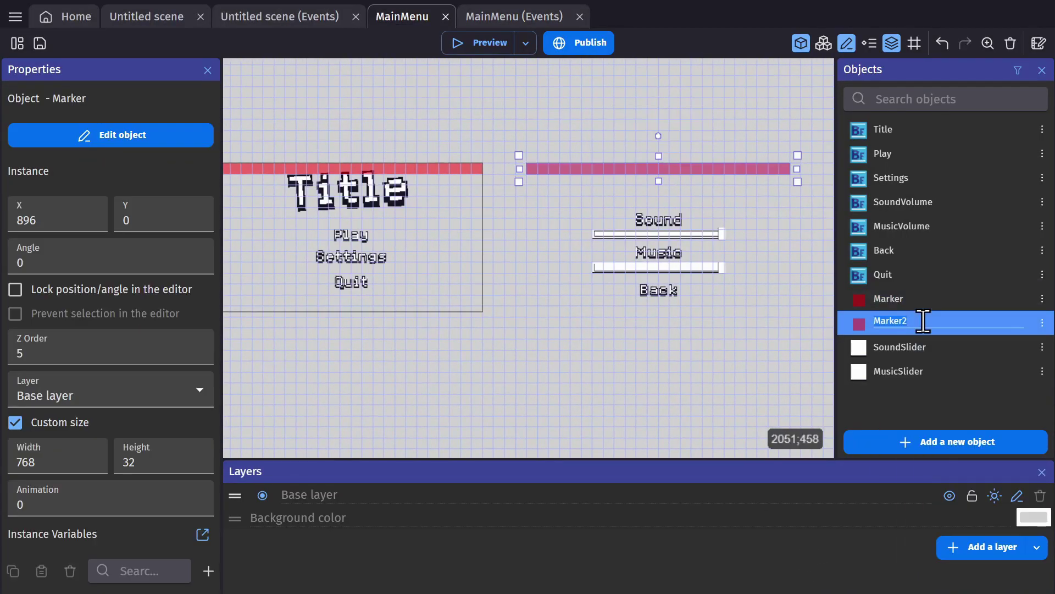
pyautogui.write('Settings')
pyautogui.click(718, 386)
pyautogui.click(626, 295)
pyautogui.rightClick(895, 330)
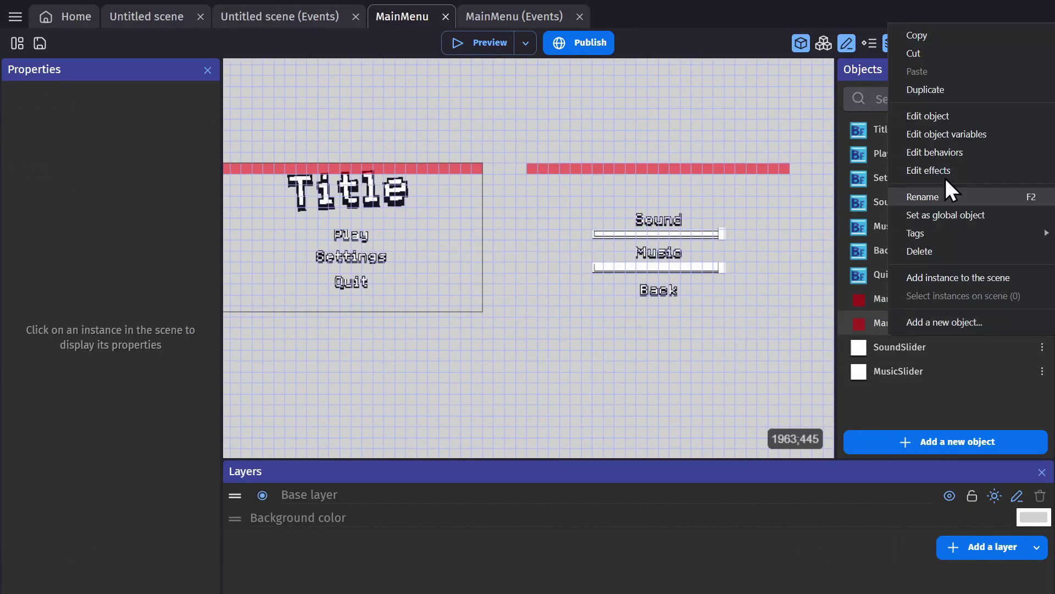
pyautogui.click(939, 197)
pyautogui.write('SettingsMarker')
pyautogui.press('Return')
# Place a 768 by 32 SettingsMarker bar above the Sound label in place of the Marker copy
pyautogui.click(529, 178)
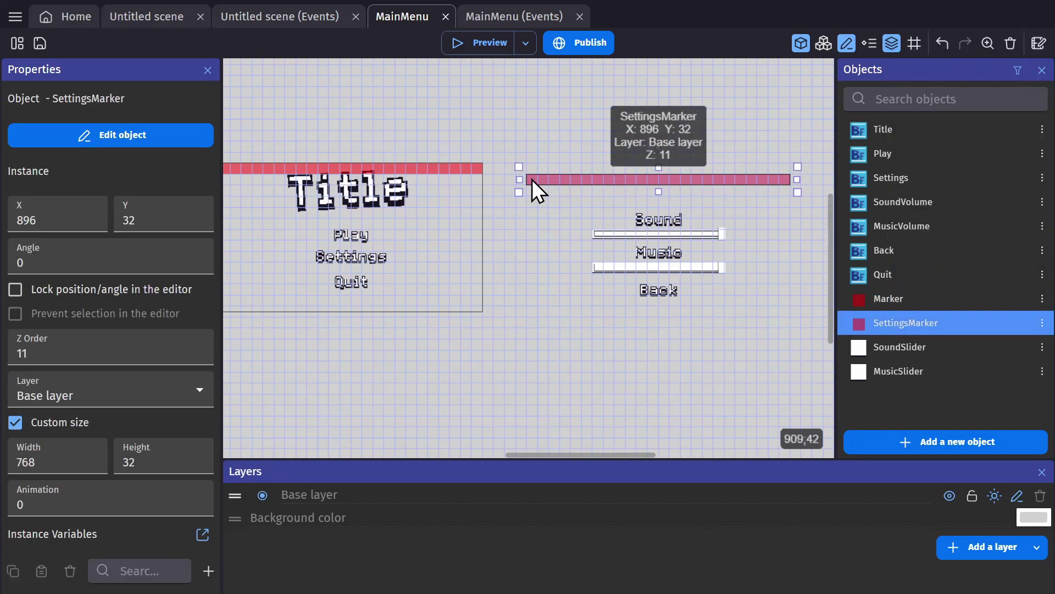
pyautogui.click(542, 212)
pyautogui.keyDown('ctrl'); pyautogui.scroll(-2, 542, 212); pyautogui.keyUp('ctrl')
# Set the Settings event's camera tween target X position to SettingsMarker.X()
pyautogui.click(490, 17)
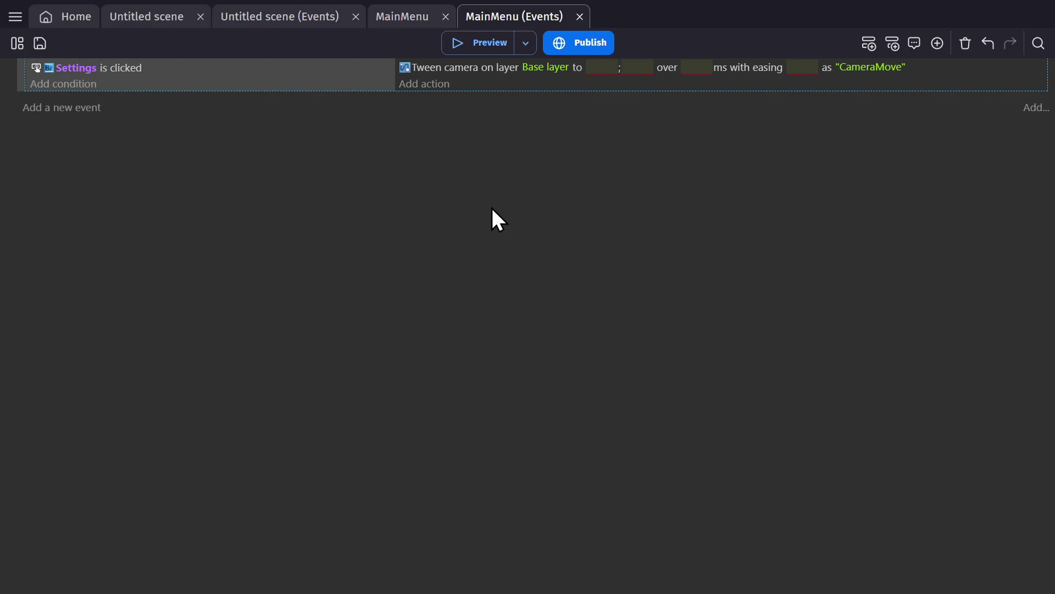
pyautogui.doubleClick(494, 69)
pyautogui.click(471, 182)
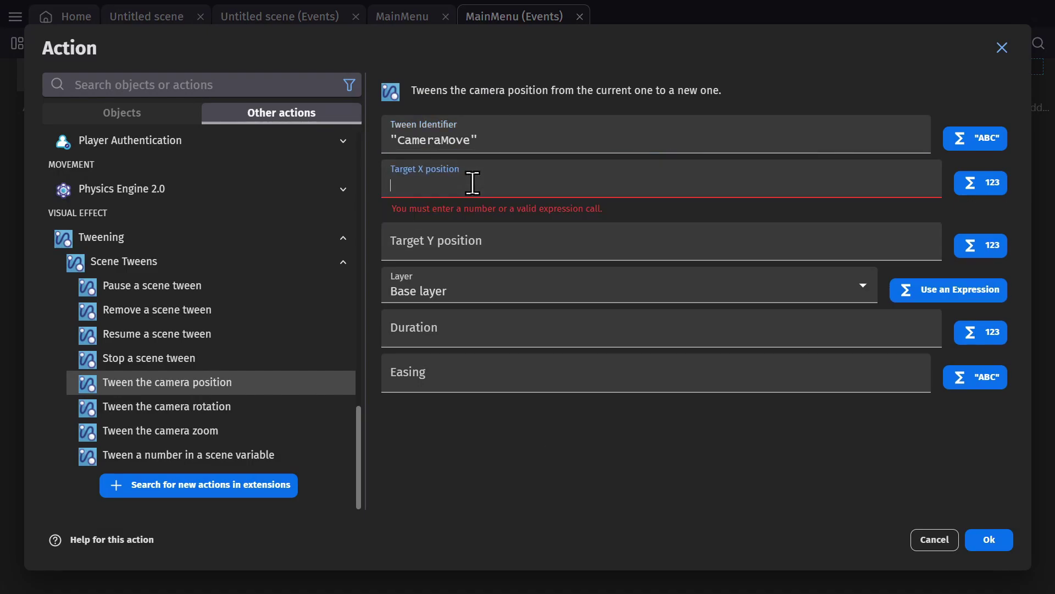
pyautogui.write('Marker.')
pyautogui.hotkey('ctrl', 'a')
pyautogui.write('mar')
pyautogui.click(449, 249)
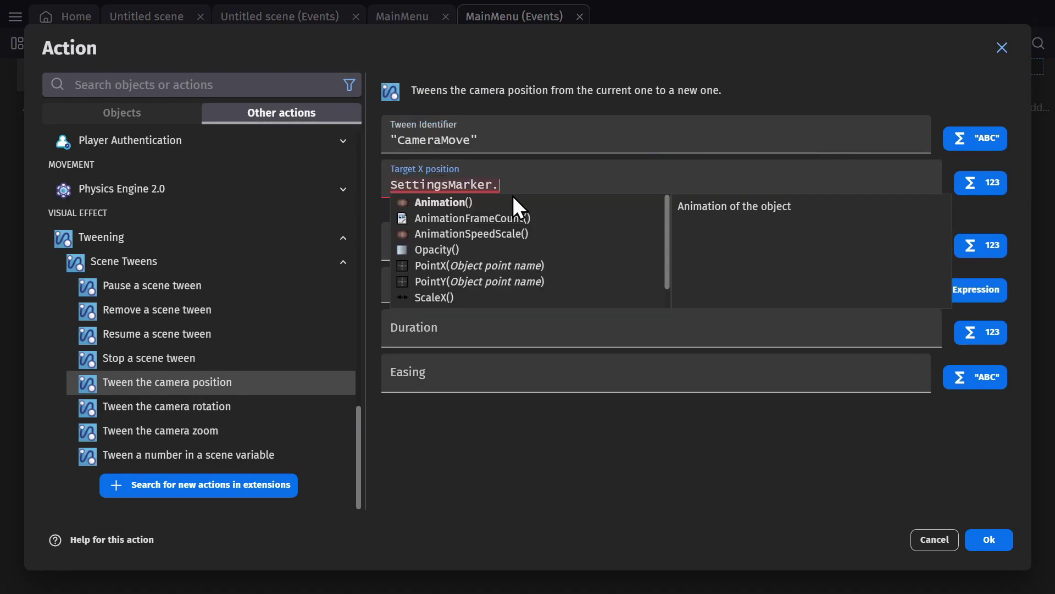
pyautogui.write('x')
pyautogui.click(413, 204)
# Complete the camera tween with target Y CameraCenterX(), duration 1000 and easing "easeInOutQuad"
pyautogui.click(439, 225)
pyautogui.write('camera')
pyautogui.click(482, 324)
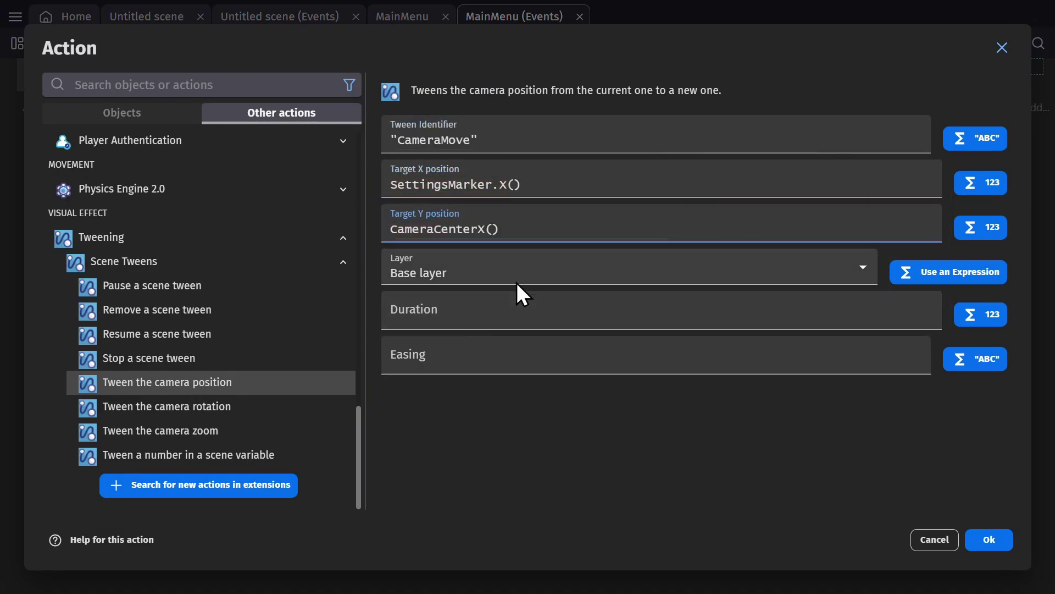
pyautogui.click(481, 310)
pyautogui.write('1000')
pyautogui.click(419, 358)
pyautogui.write('"')
pyautogui.click(440, 428)
pyautogui.click(989, 539)
# Preview the Settings button's camera move and correct the tween target to SettingsMarker.CenterX() and CameraCenterY()
pyautogui.click(522, 342)
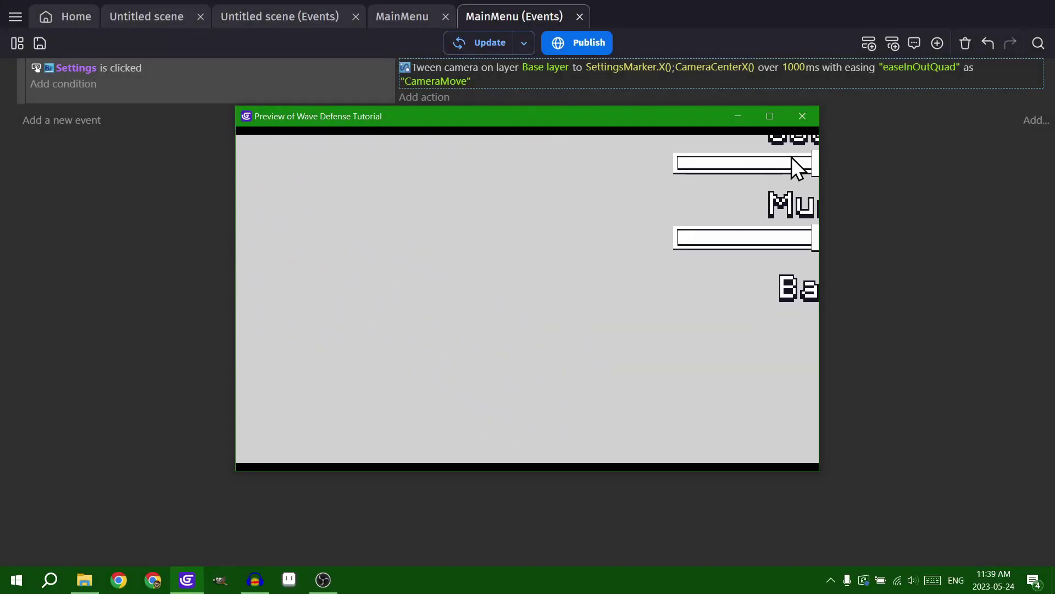
pyautogui.click(807, 122)
pyautogui.click(621, 67)
pyautogui.click(698, 101)
pyautogui.write('CenterX(')
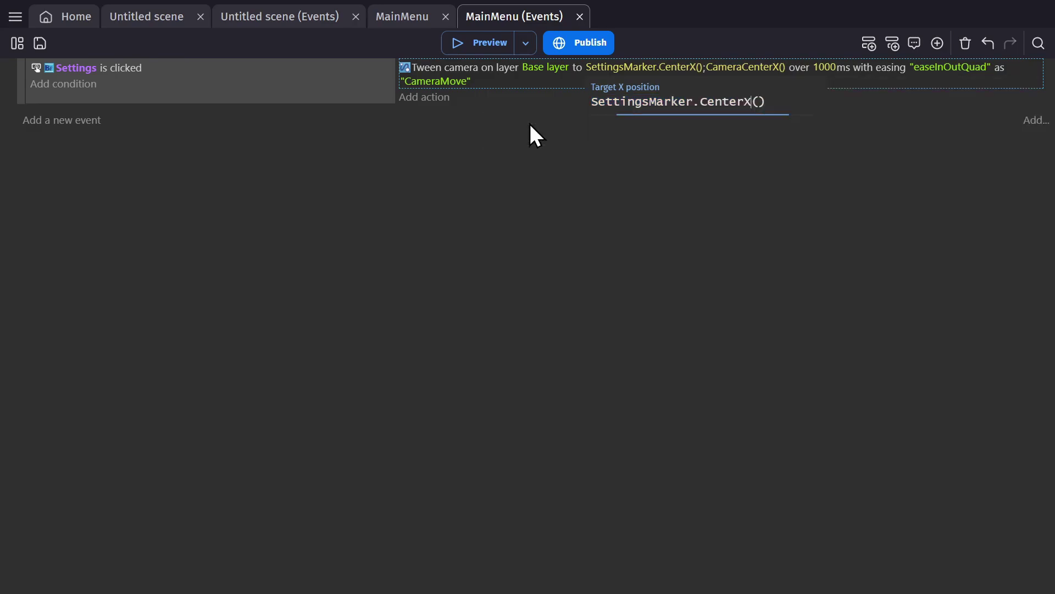
pyautogui.press('Tab')
pyautogui.click(806, 101)
pyautogui.press('BackSpace')
pyautogui.write('Y')
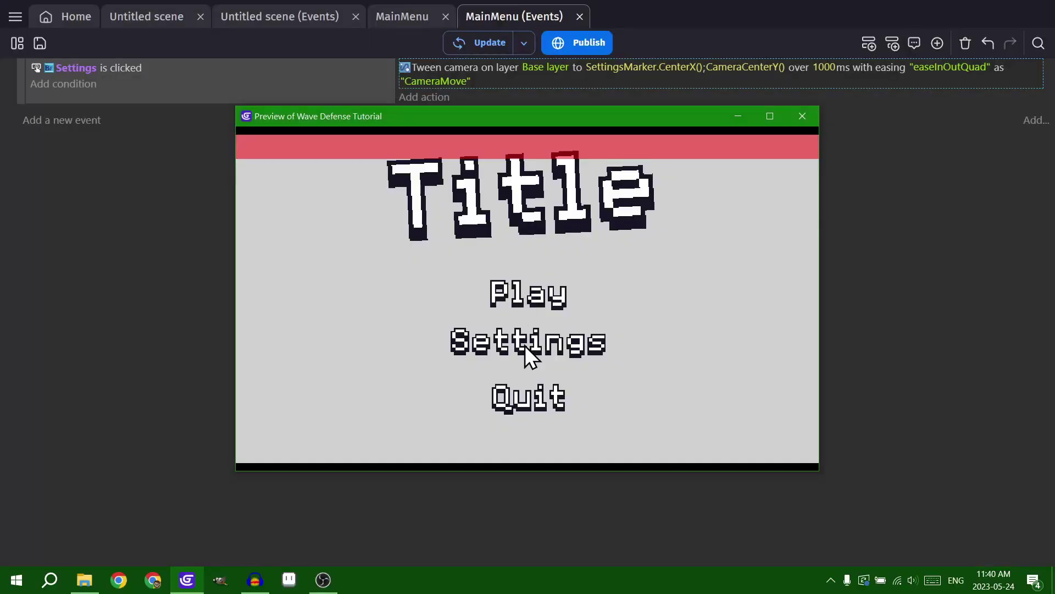
# Test the Settings button in the game preview and close the preview
pyautogui.click(525, 345)
pyautogui.click(525, 345)
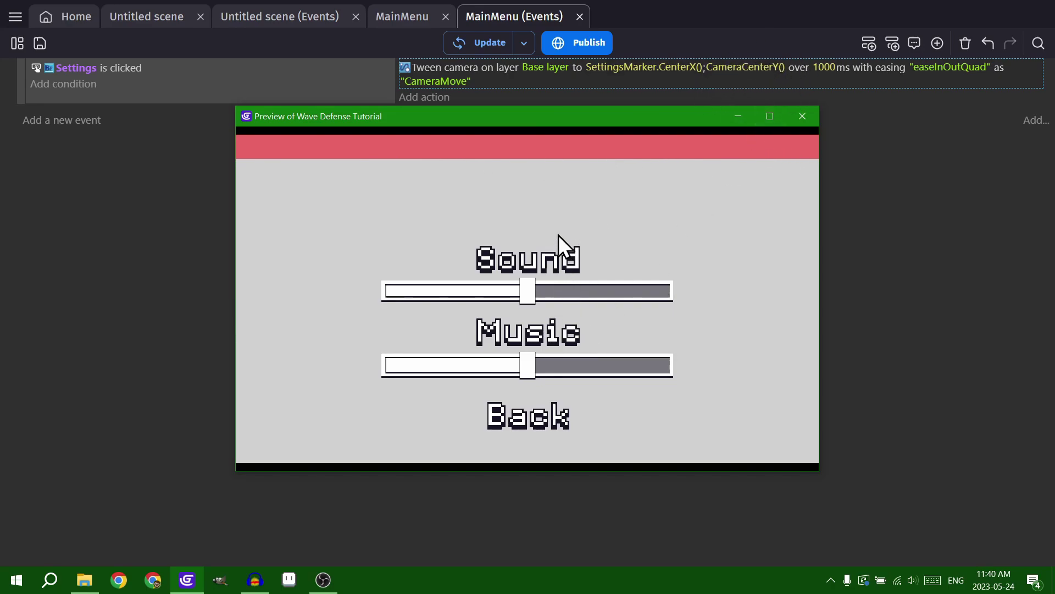
pyautogui.click(802, 116)
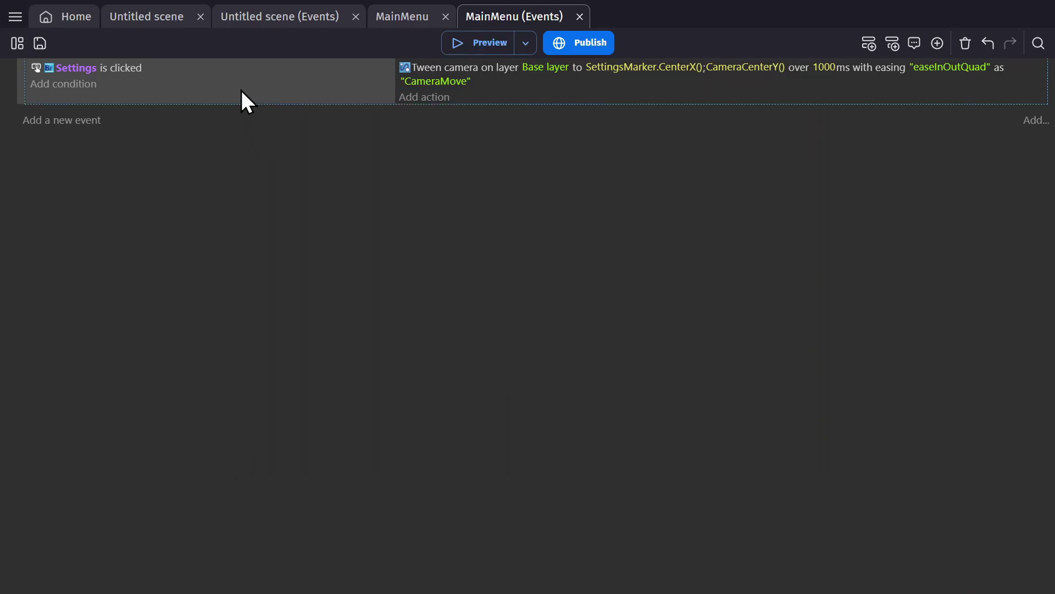
# Paste a copy of the Settings event and make its clicked condition check the Back object
pyautogui.hotkey('ctrl', 'v')
pyautogui.click(74, 116)
pyautogui.write('bac')
pyautogui.click(88, 171)
# Set the Back event's camera tween target X position to Marker.CenterX()
pyautogui.click(628, 114)
pyautogui.doubleClick(627, 150)
pyautogui.write('\\')
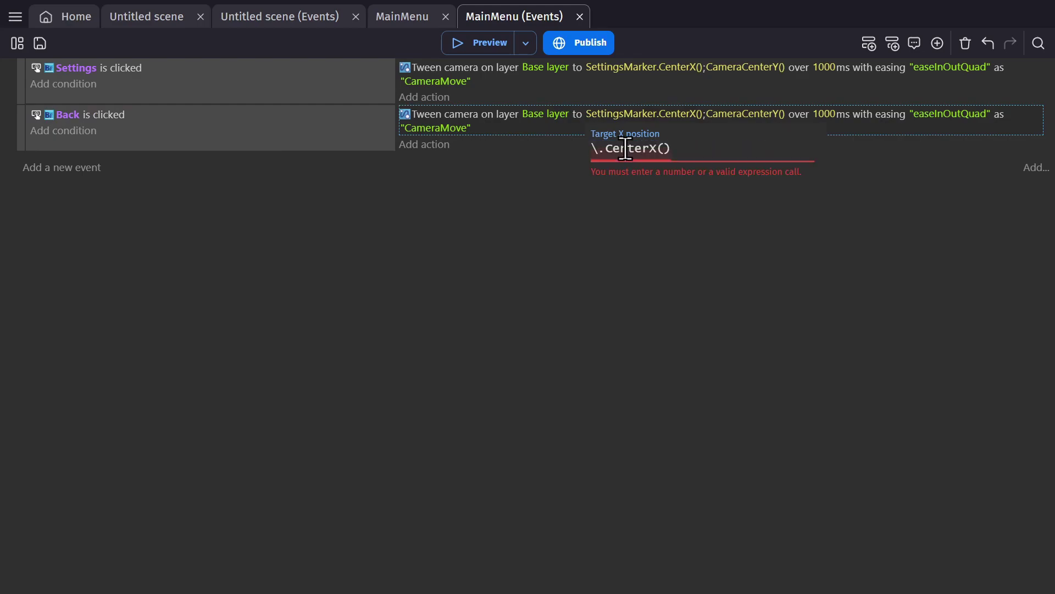
pyautogui.press('BackSpace')
pyautogui.write('Marker')
pyautogui.click(632, 168)
pyautogui.click(644, 186)
# Test the camera moves of the Settings and Back buttons in the game preview and close the preview
pyautogui.click(476, 42)
pyautogui.click(532, 337)
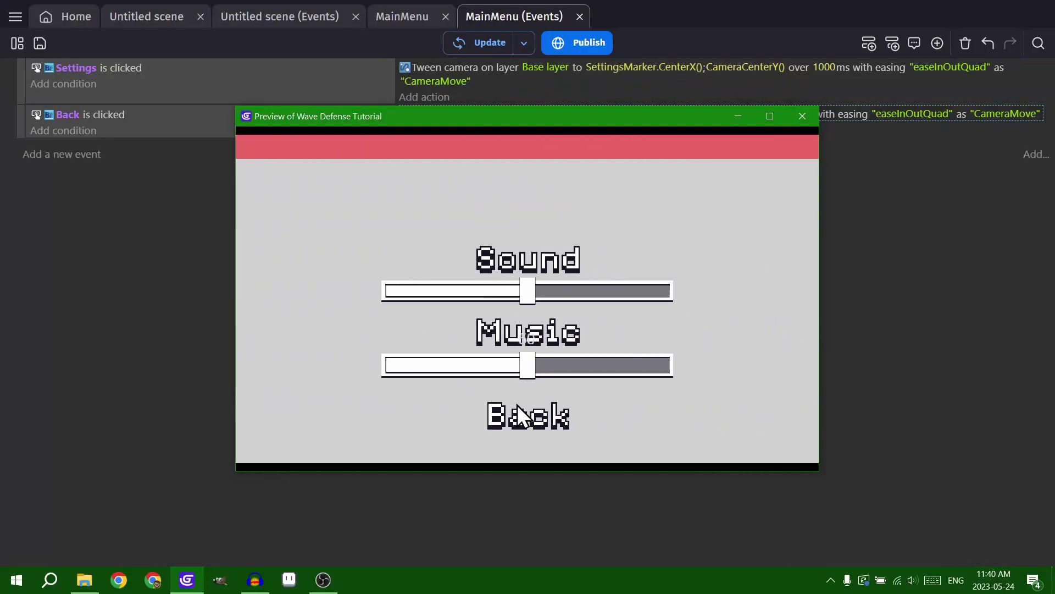
pyautogui.click(518, 410)
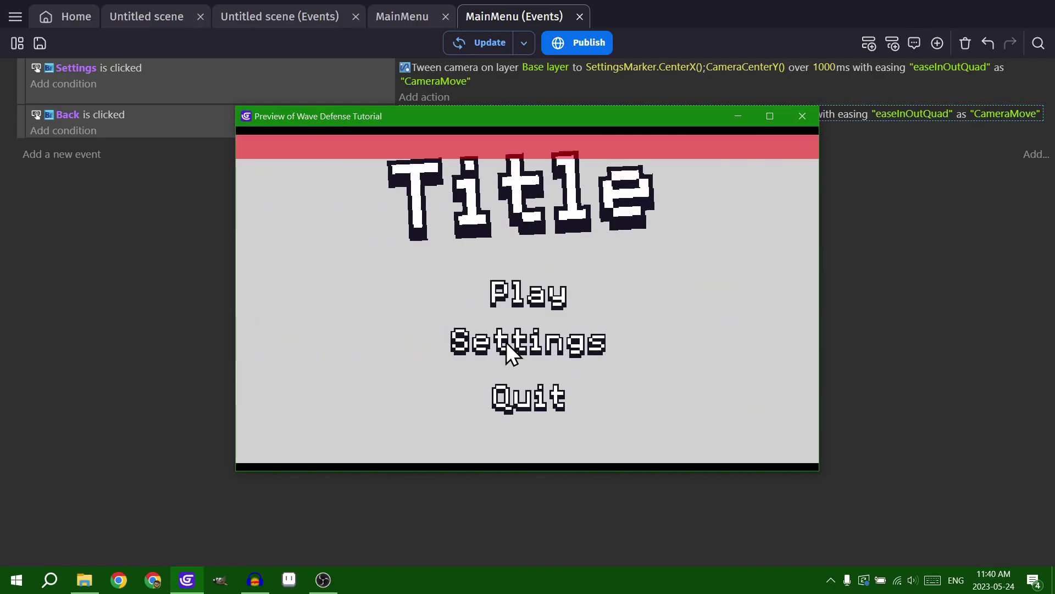
pyautogui.click(507, 341)
pyautogui.click(802, 116)
# Add a new layer named Title to the MainMenu scene
pyautogui.click(409, 18)
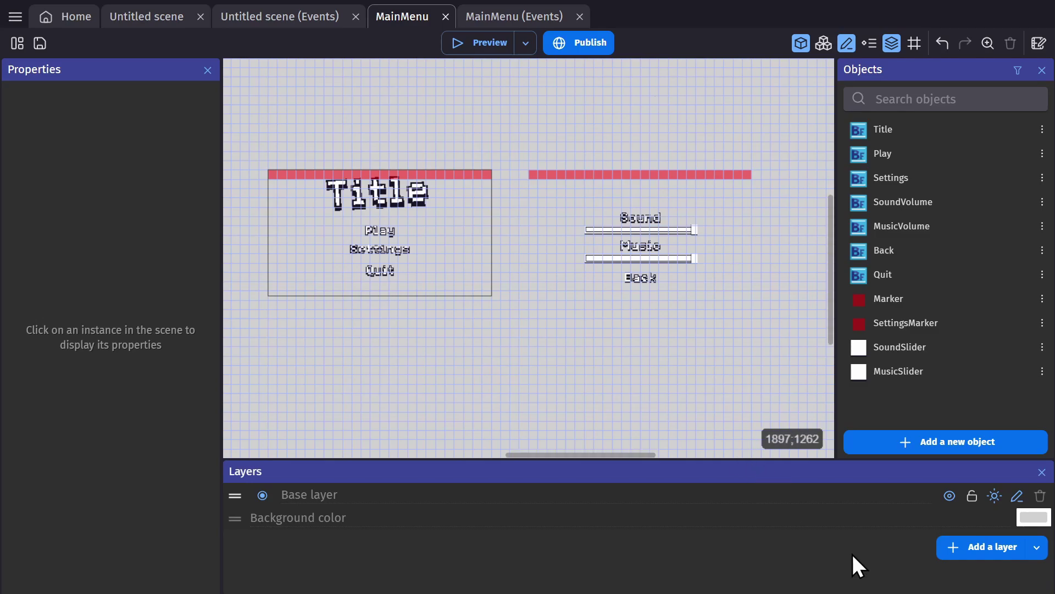
pyautogui.click(951, 550)
pyautogui.doubleClick(354, 495)
pyautogui.write('Title')
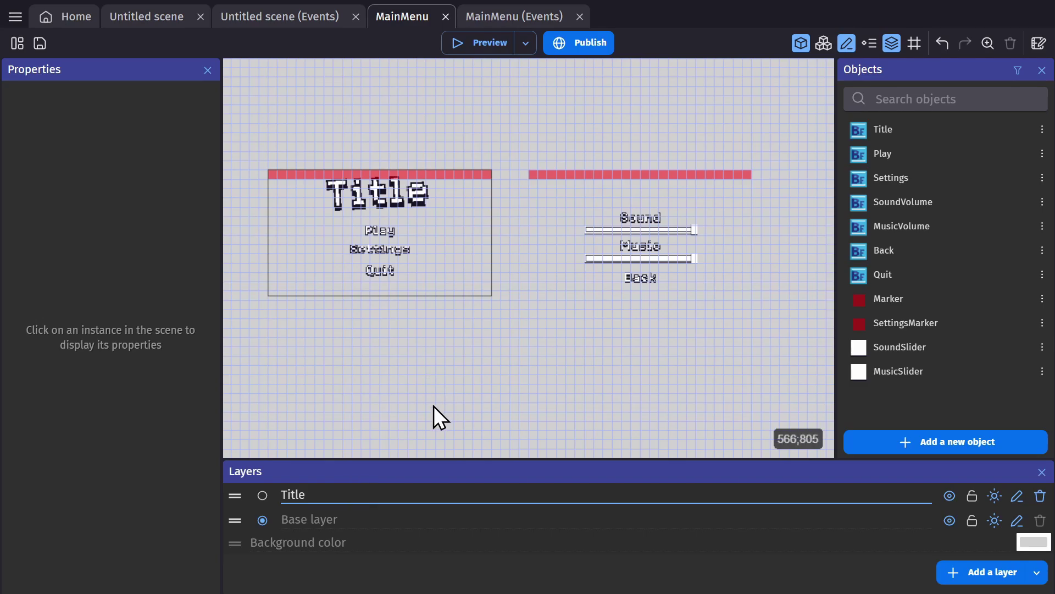
# Assign the Title text instance to the Title layer and deselect it
pyautogui.click(401, 199)
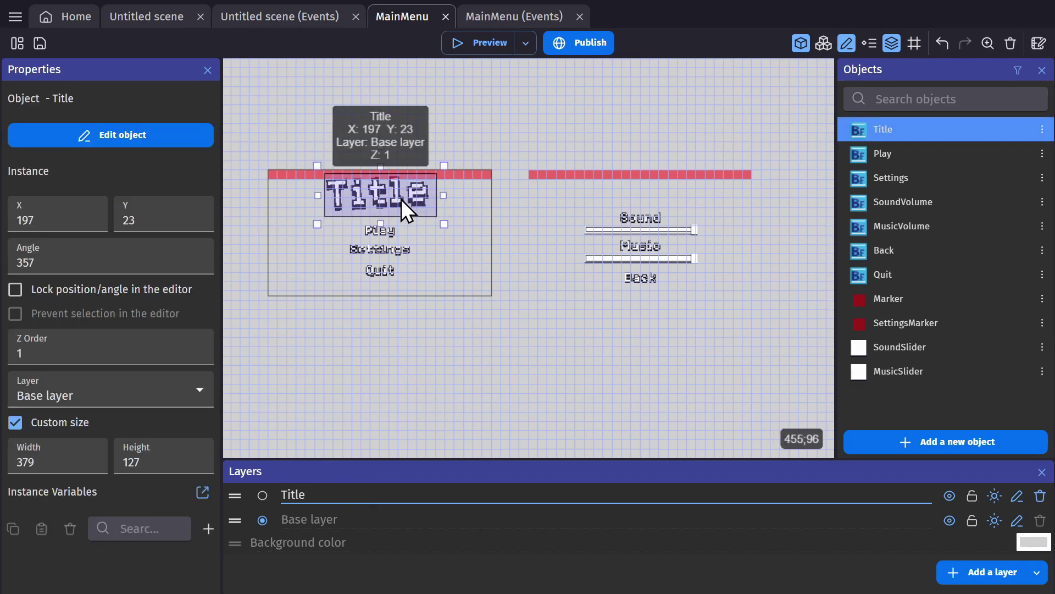
pyautogui.click(129, 391)
pyautogui.click(93, 429)
pyautogui.click(434, 396)
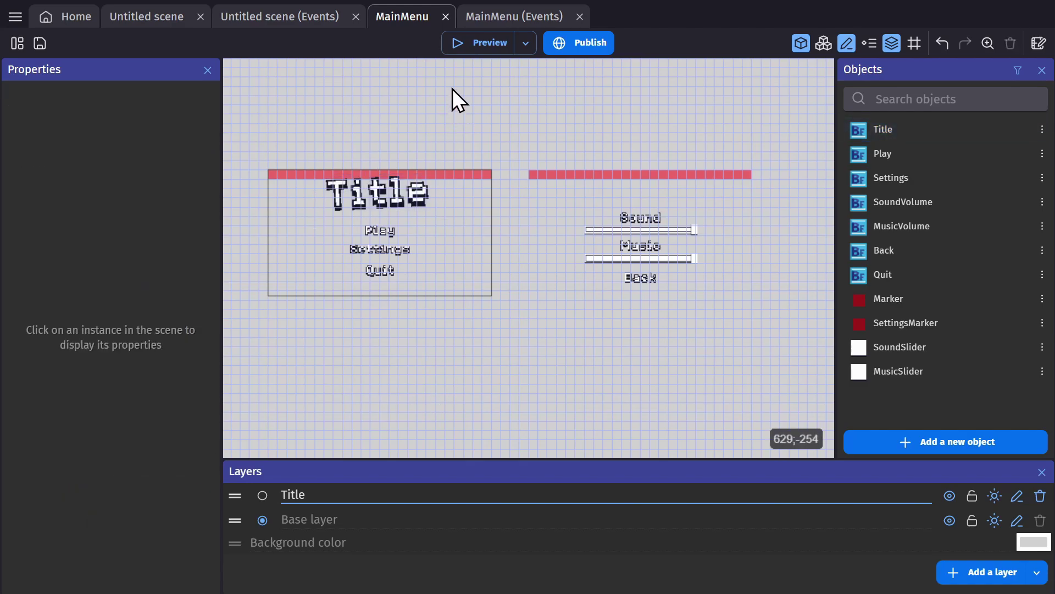
# Preview the game, switch repeatedly between the main menu and settings area, and close the preview
pyautogui.click(472, 42)
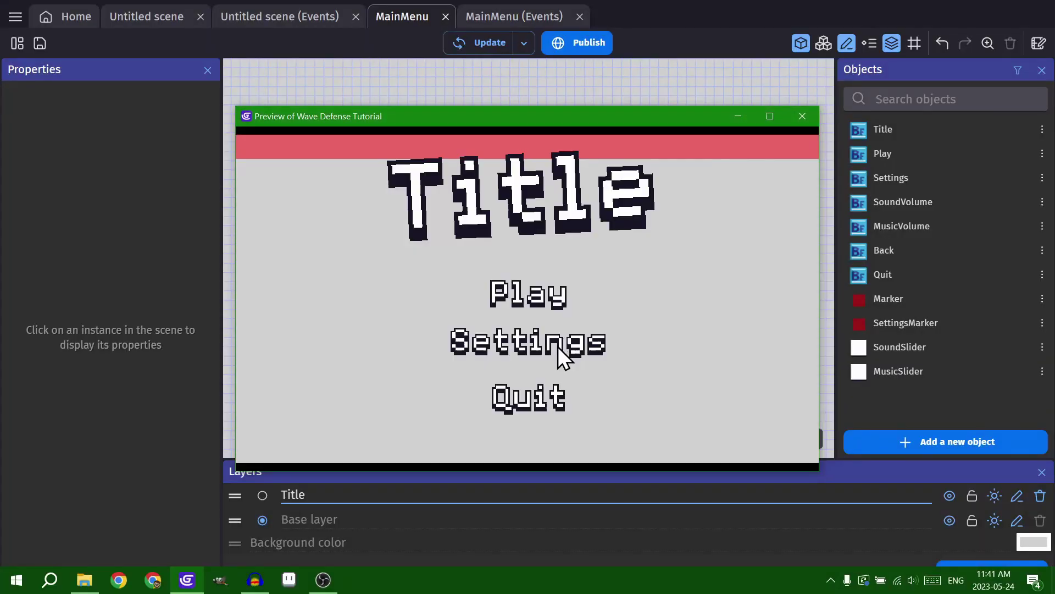
pyautogui.click(559, 348)
pyautogui.click(529, 420)
pyautogui.click(538, 349)
pyautogui.click(534, 420)
pyautogui.click(541, 356)
pyautogui.click(802, 119)
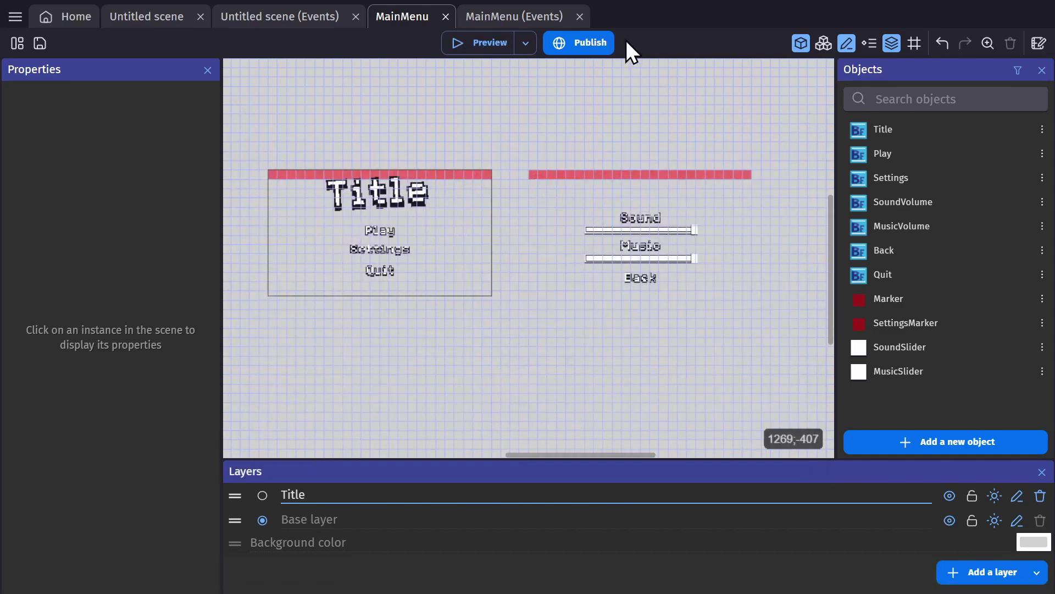
# Add an event that hides Marker and SettingsMarker at the beginning of the MainMenu scene
pyautogui.click(539, 18)
pyautogui.click(23, 90)
pyautogui.hotkey('shift', 'a')
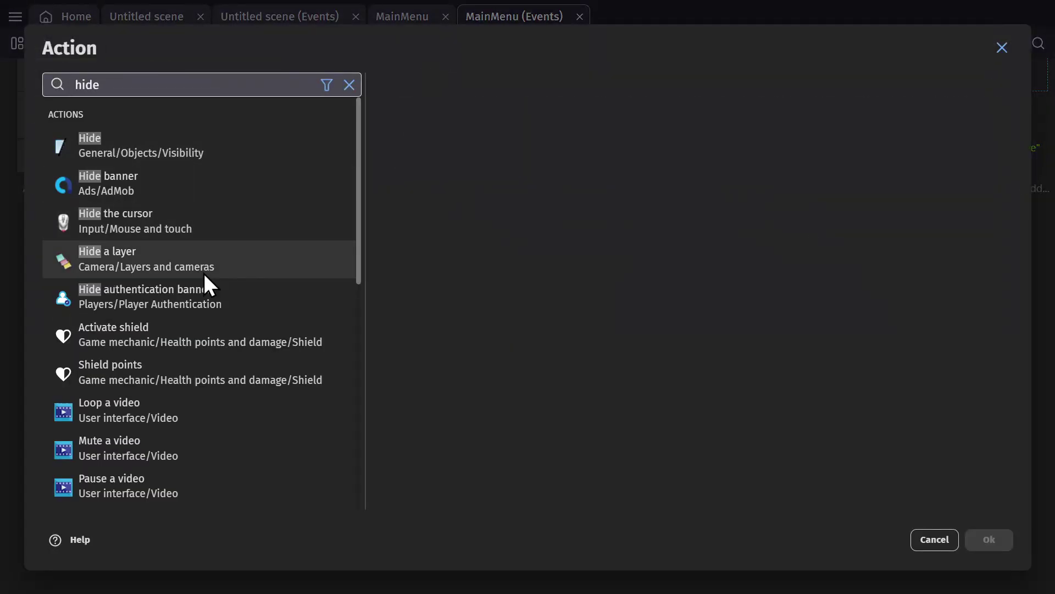
pyautogui.click(82, 142)
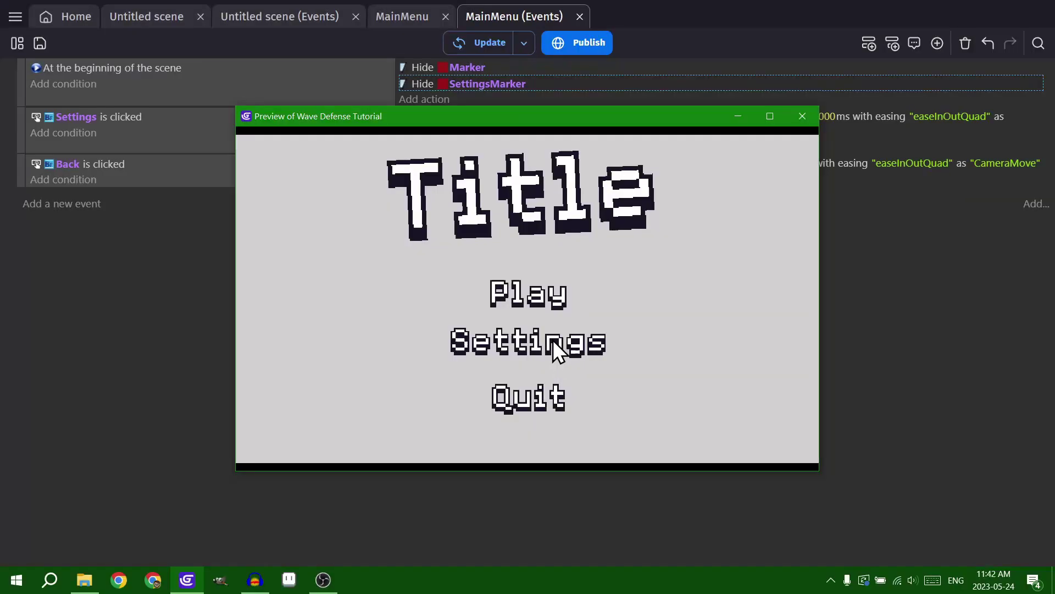
# Check the Settings and Back moves in the preview with the markers hidden, and look over the MainMenu scene layout
pyautogui.click(556, 352)
pyautogui.click(540, 428)
pyautogui.click(802, 116)
pyautogui.click(403, 18)
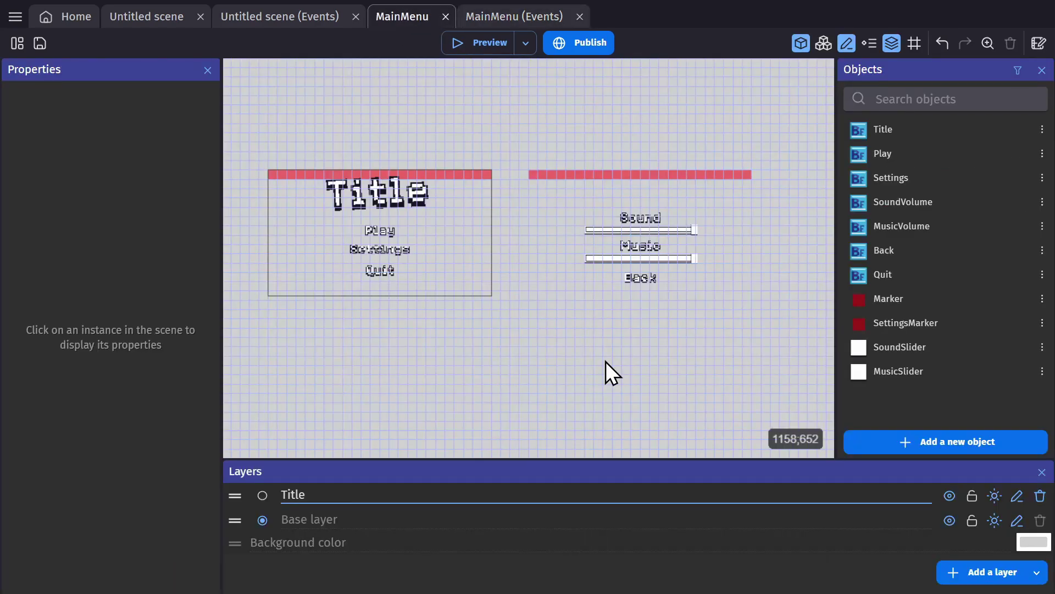
pyautogui.click(514, 17)
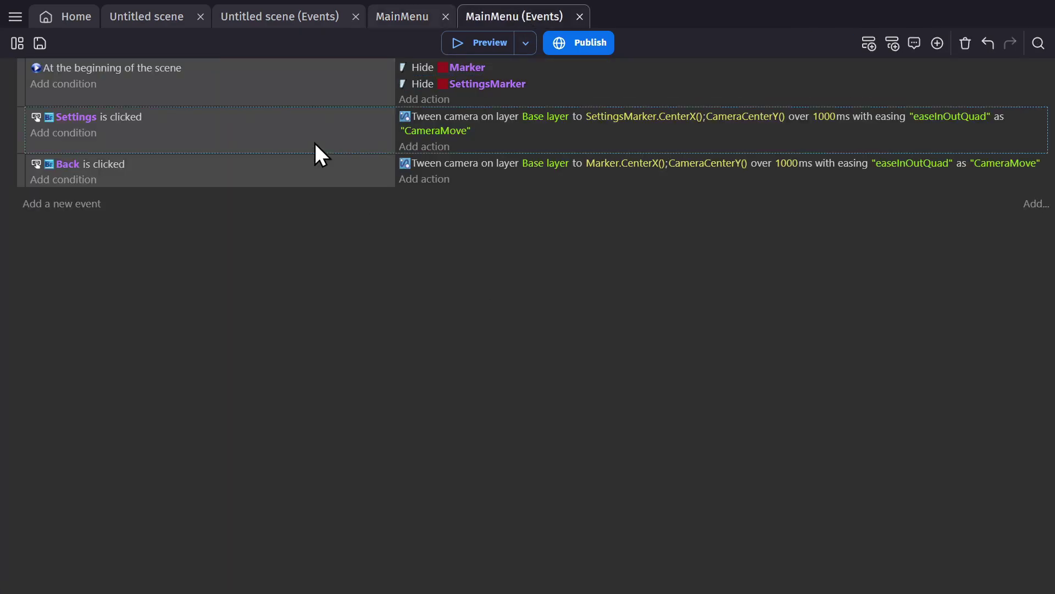
# Duplicate the Settings event, make the copy's clicked condition check Play, and delete its camera tween action
pyautogui.click(21, 132)
pyautogui.hotkey('ctrl', 'c')
pyautogui.hotkey('ctrl', 'v')
pyautogui.click(63, 117)
pyautogui.write('pl')
pyautogui.click(95, 174)
pyautogui.click(467, 123)
pyautogui.press('Delete')
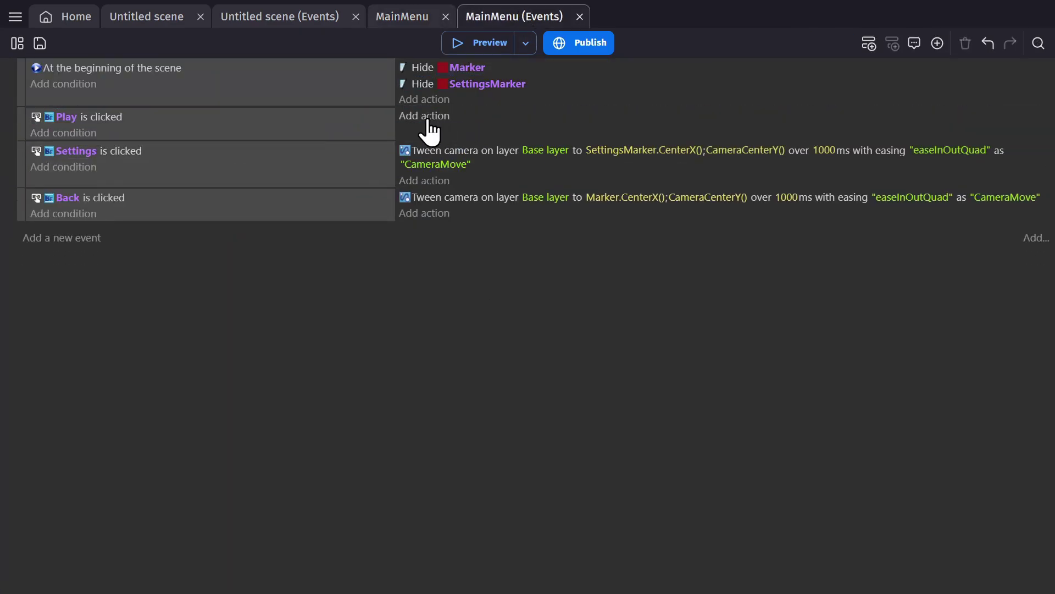
# Add a Change the scene action to the Play event that switches to "Untitled scene"
pyautogui.click(427, 117)
pyautogui.write('change scen')
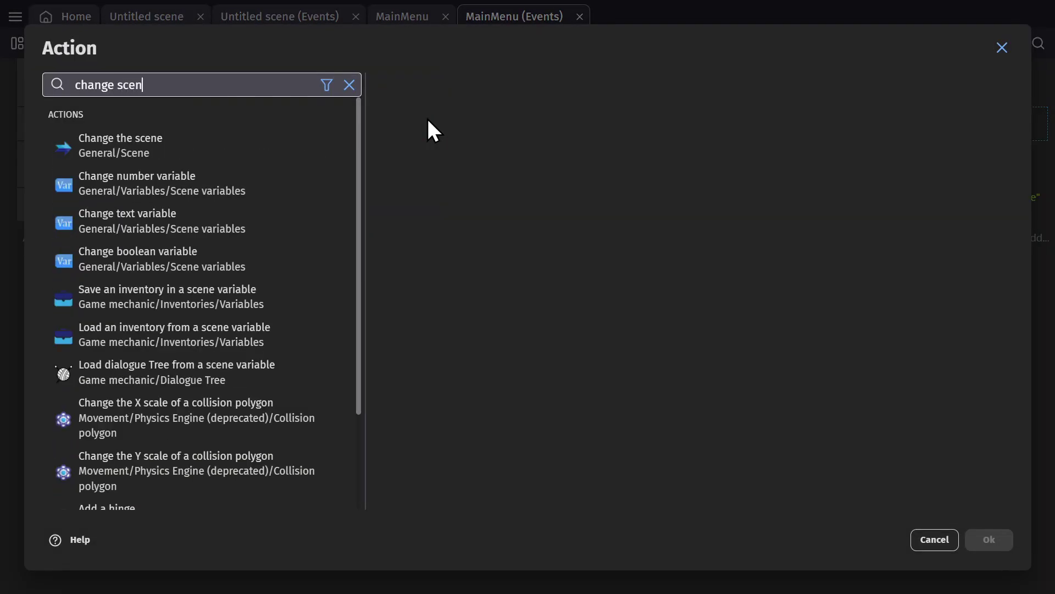
pyautogui.press('Return')
pyautogui.click(448, 268)
pyautogui.click(447, 271)
pyautogui.click(989, 539)
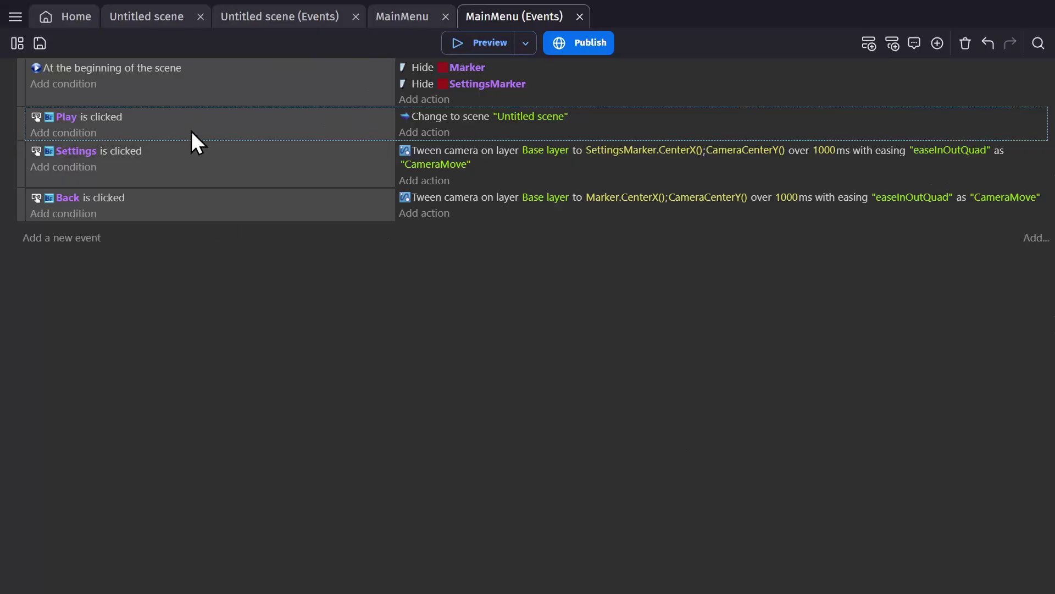
# Duplicate the Play event and make the copy's clicked condition check the Back object
pyautogui.click(22, 124)
pyautogui.hotkey('ctrl', 'c')
pyautogui.hotkey('ctrl', 'v')
pyautogui.click(71, 150)
pyautogui.write('ba')
pyautogui.click(93, 207)
# Replace the duplicated event's scene change with the Quit the game action
pyautogui.doubleClick(443, 154)
pyautogui.write('quit')
pyautogui.click(212, 171)
pyautogui.click(989, 537)
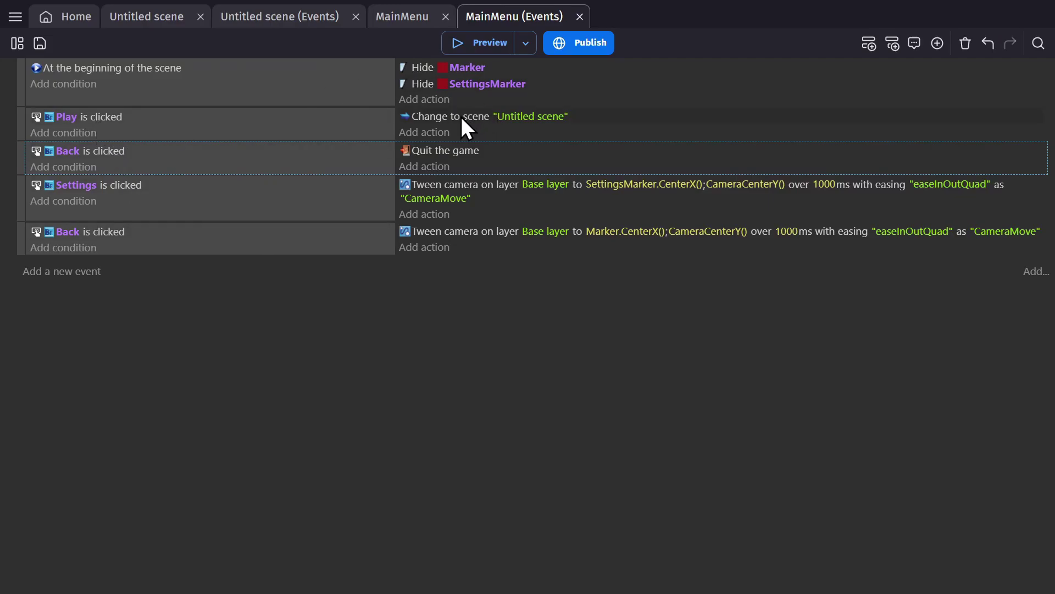
# Test the Play button in the preview, relaunch the preview to check the main menu, and close it
pyautogui.click(443, 118)
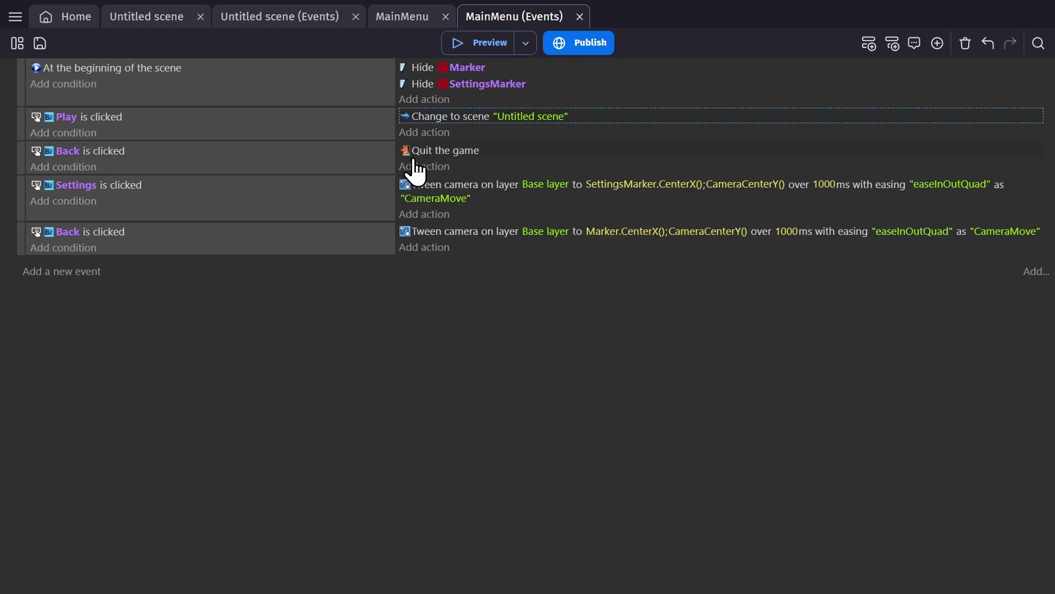
pyautogui.click(476, 44)
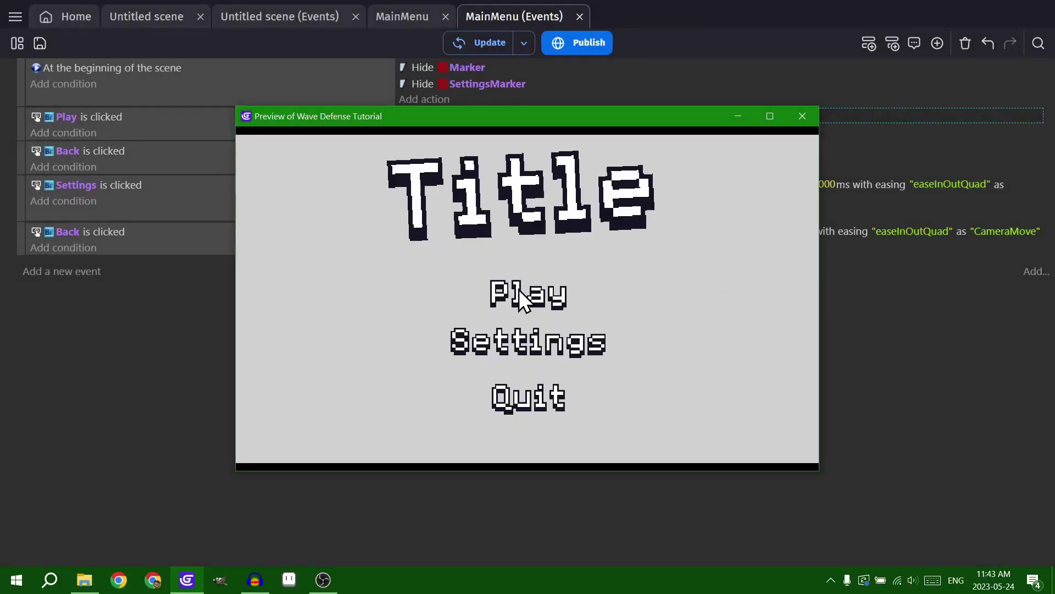
pyautogui.click(519, 289)
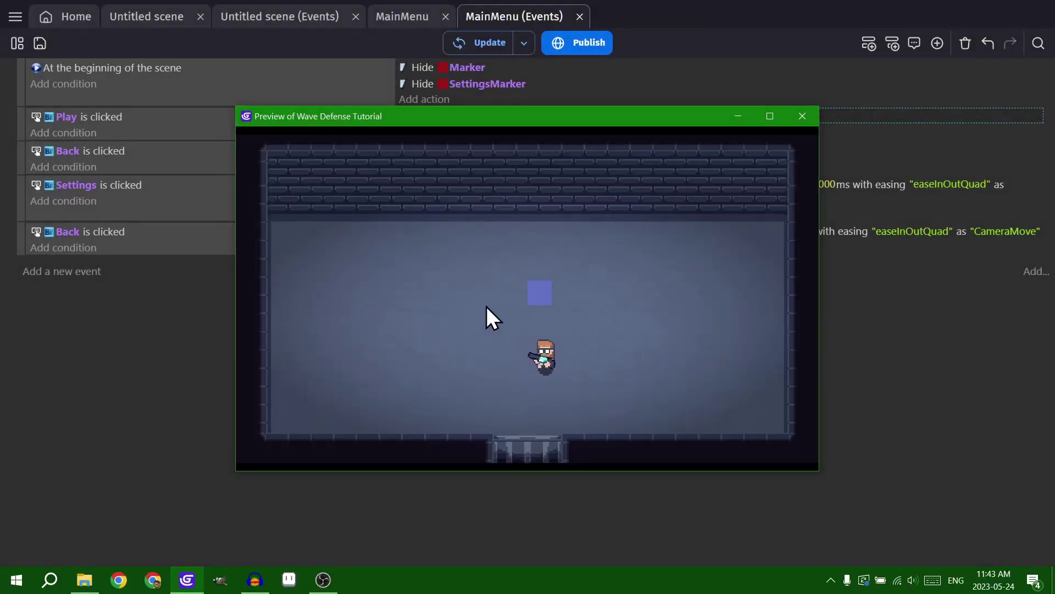
pyautogui.click(803, 122)
pyautogui.click(472, 43)
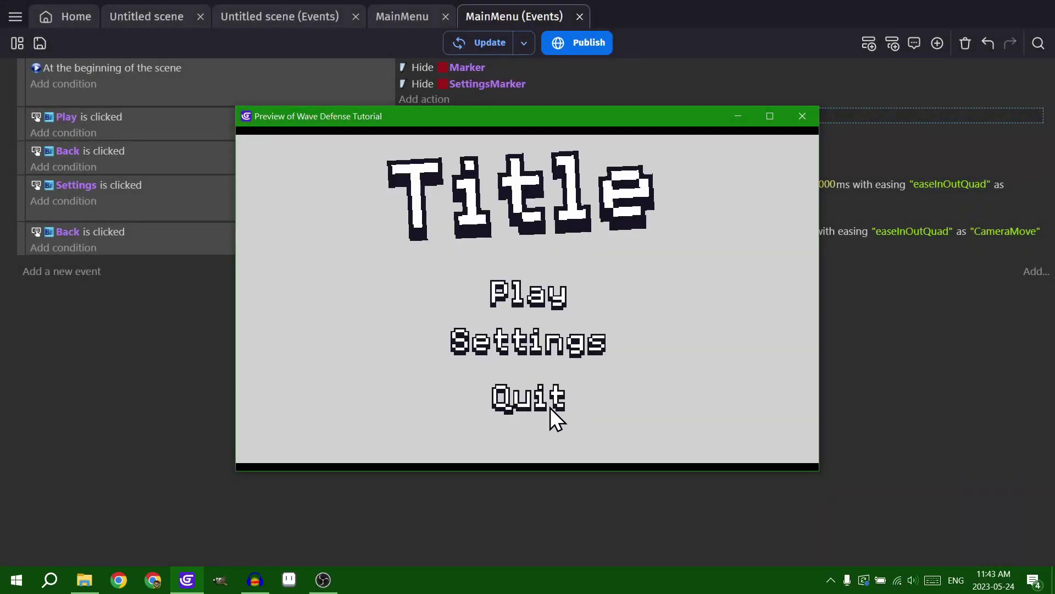
pyautogui.click(795, 117)
# Make the Quit the game event's clicked condition check the Quit object and test the Quit button in the preview
pyautogui.doubleClick(471, 147)
pyautogui.click(919, 539)
pyautogui.doubleClick(358, 151)
pyautogui.click(60, 293)
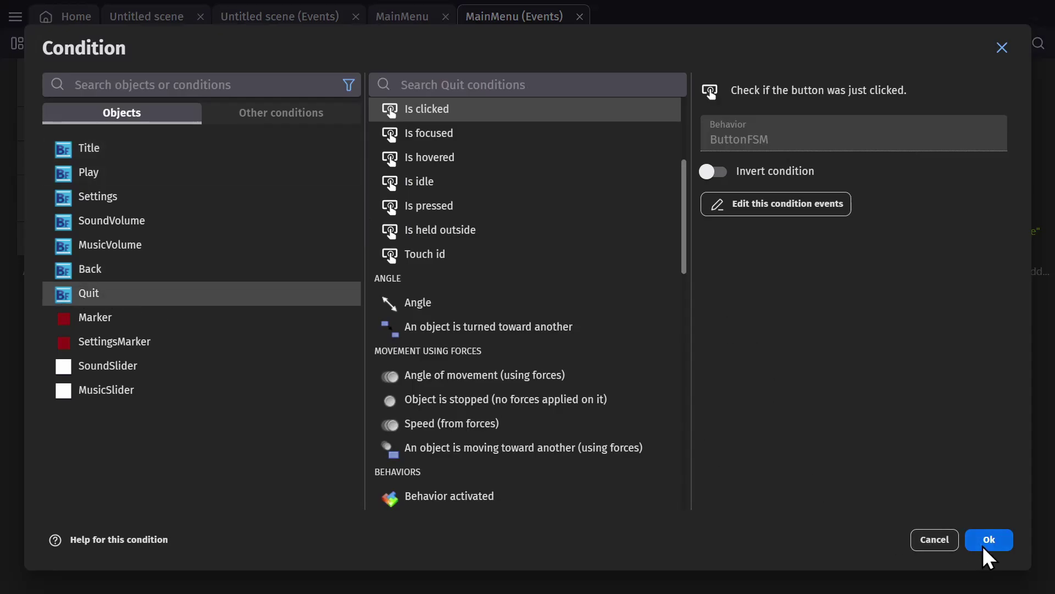
pyautogui.click(989, 540)
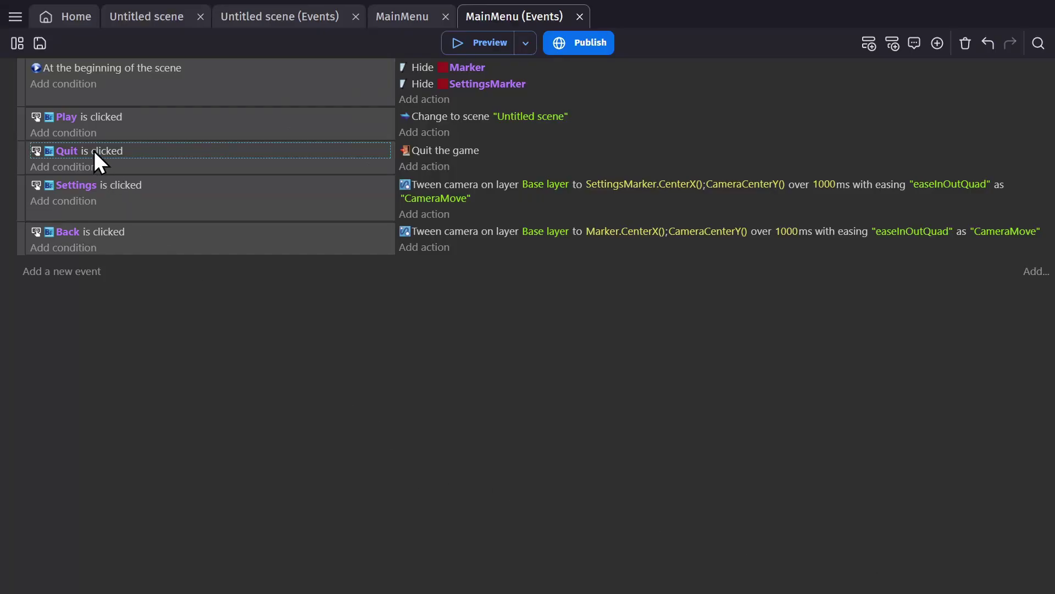
pyautogui.click(489, 43)
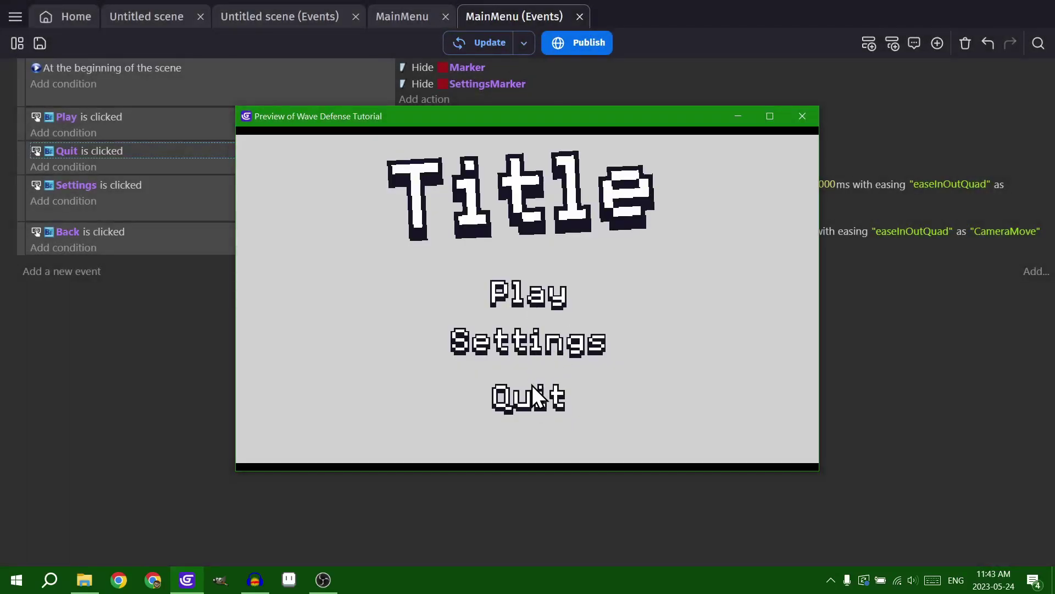
pyautogui.click(532, 406)
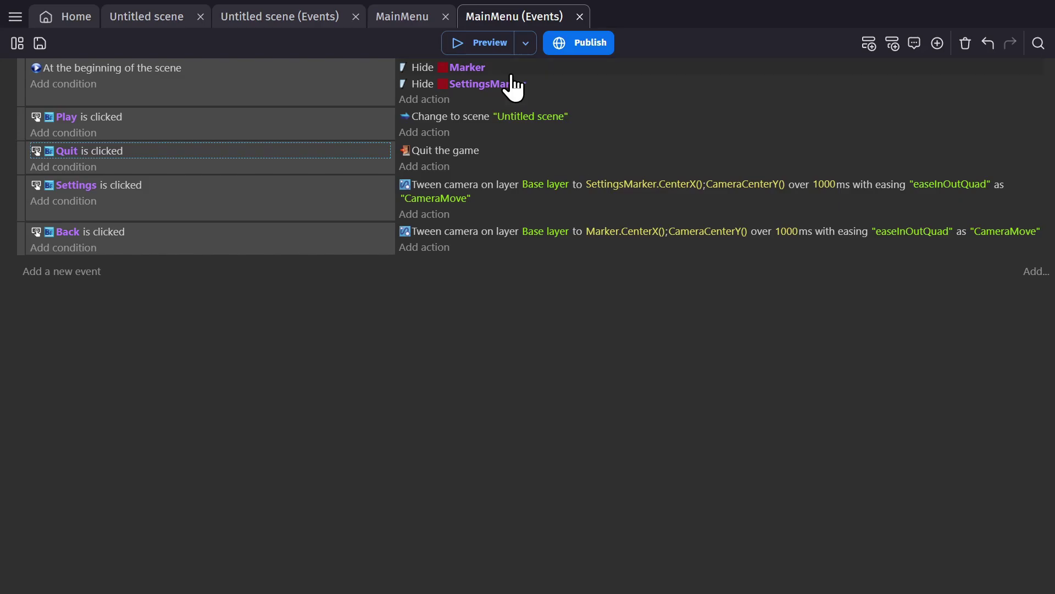
# Add a global variable of type Structure named Settings to the project
pyautogui.click(418, 18)
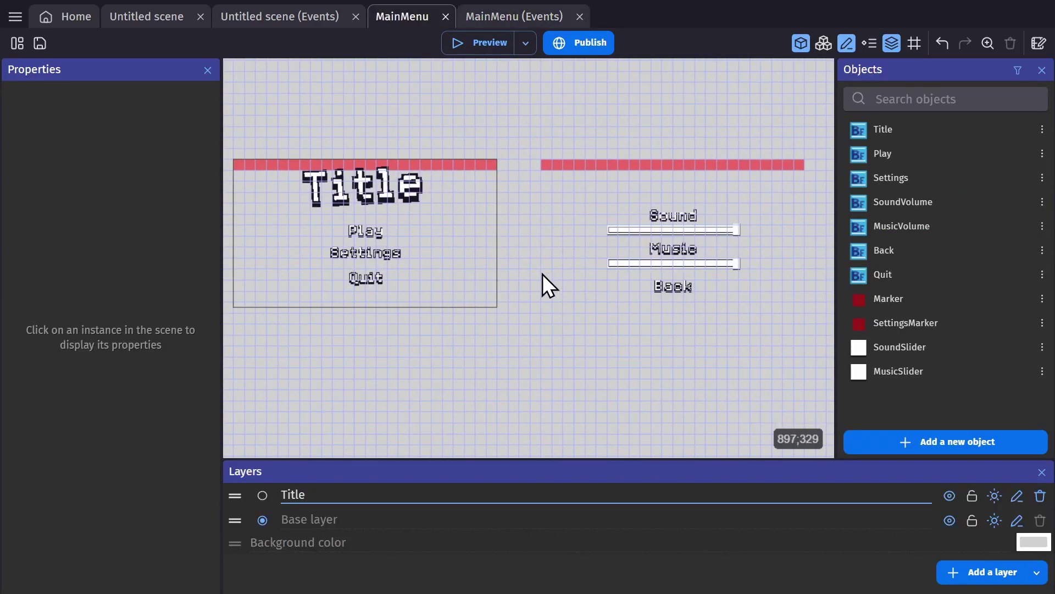
pyautogui.rightClick(547, 105)
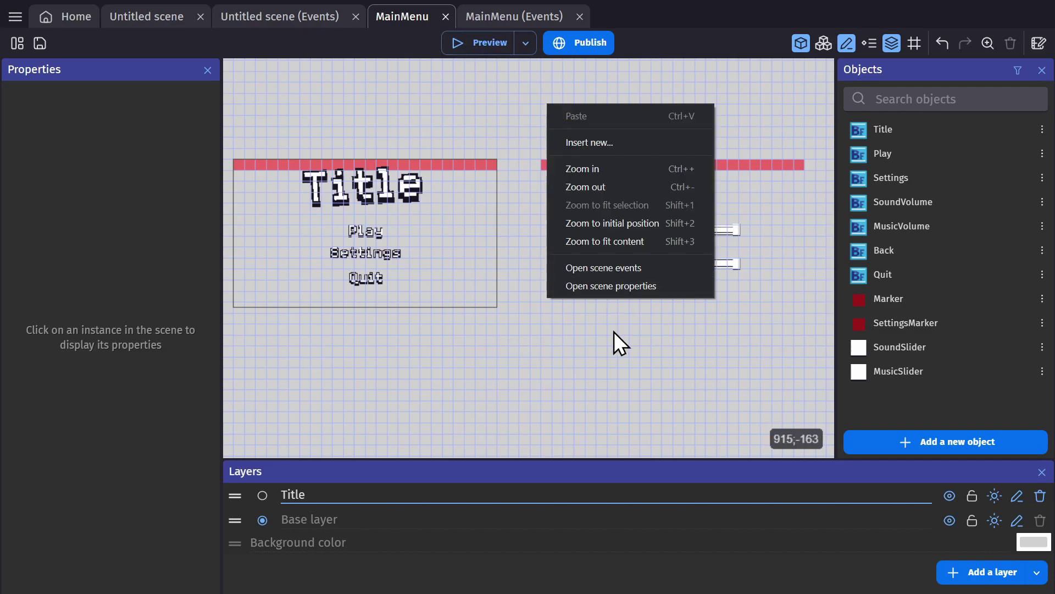
pyautogui.click(15, 16)
pyautogui.click(59, 160)
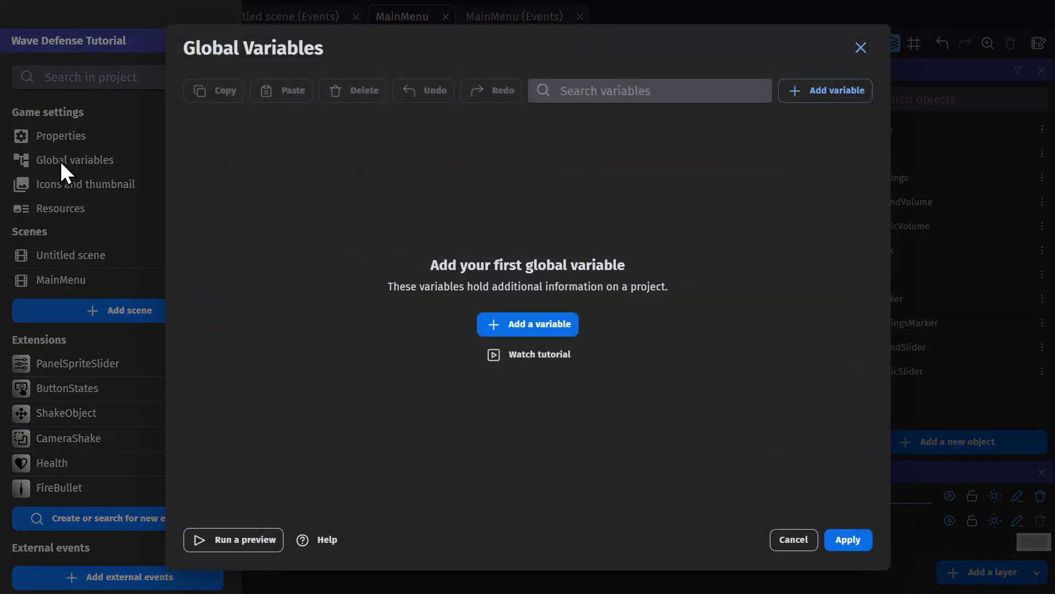
pyautogui.click(527, 324)
pyautogui.click(484, 126)
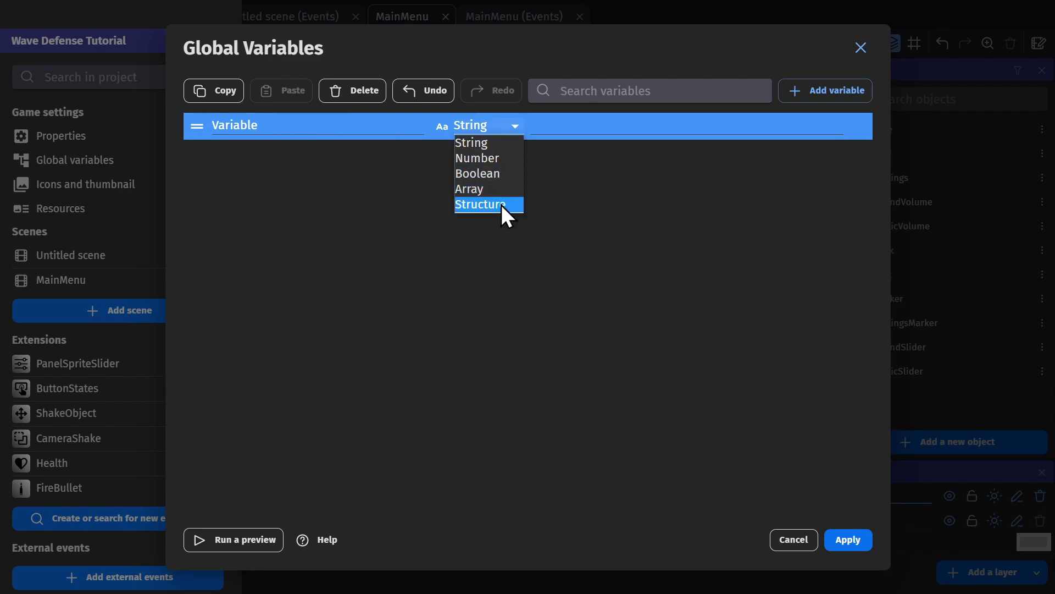
pyautogui.click(501, 204)
pyautogui.click(391, 123)
pyautogui.write('Settings')
# Add a Number child variable named Sound to the Settings structure
pyautogui.click(530, 127)
pyautogui.click(484, 156)
pyautogui.click(495, 187)
pyautogui.click(318, 155)
pyautogui.write('Sound')
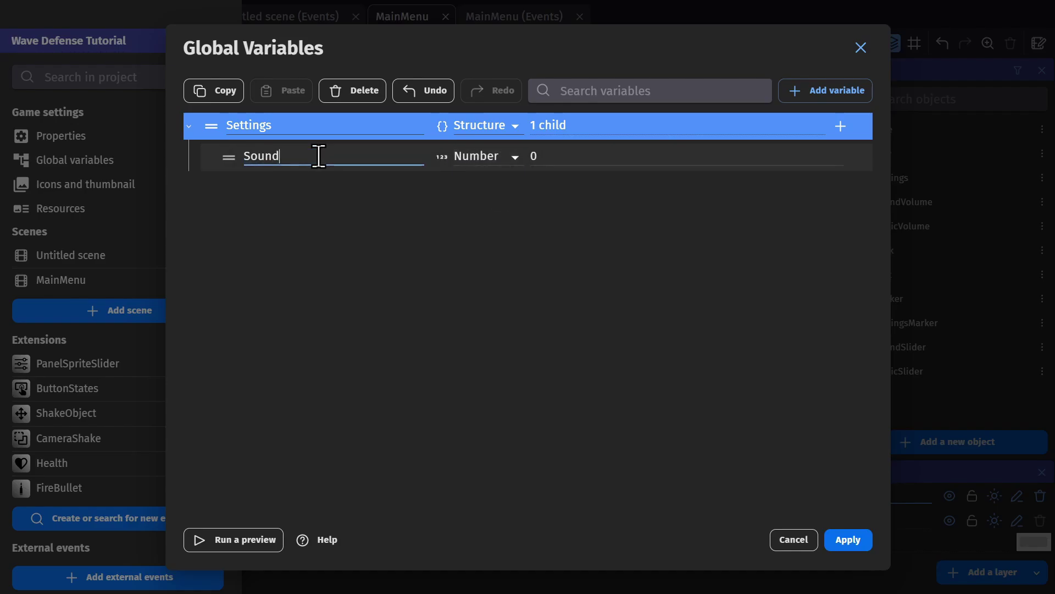
# Add a Number child variable named Music to the Settings structure and apply the global variables
pyautogui.click(840, 126)
pyautogui.write('Music')
pyautogui.click(515, 156)
pyautogui.click(494, 186)
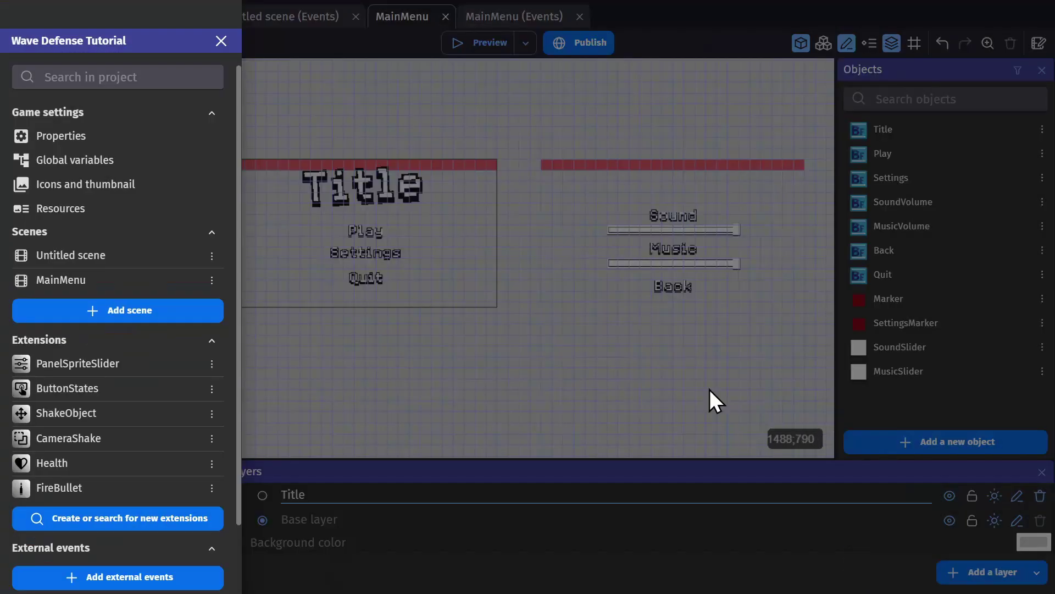
pyautogui.click(357, 328)
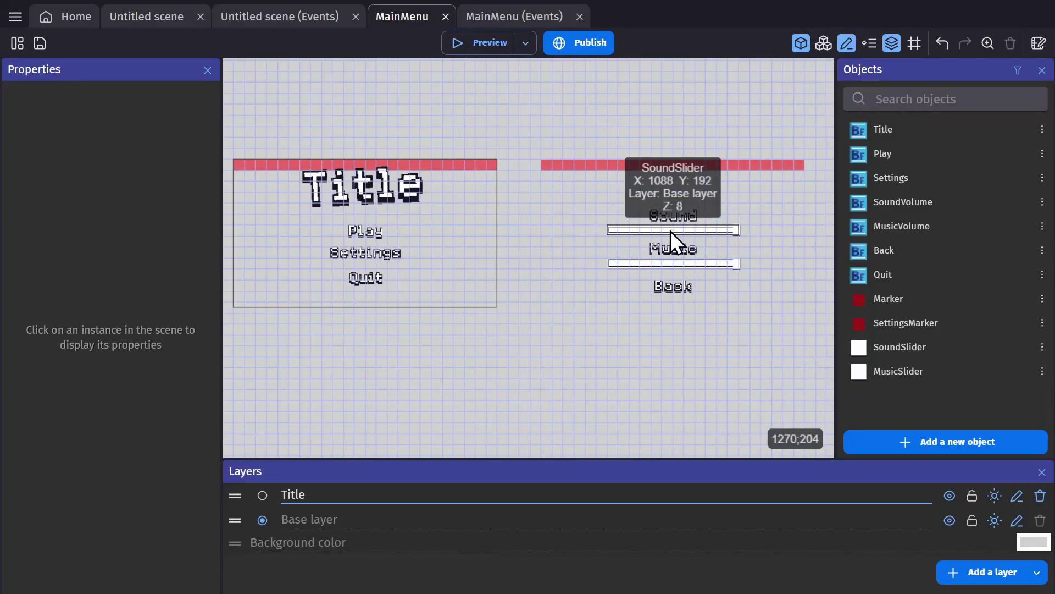
# Add an empty event to the MainMenu events and place it directly above the Play event
pyautogui.click(510, 16)
pyautogui.click(330, 129)
pyautogui.click(869, 43)
pyautogui.moveTo(17, 150); pyautogui.dragTo(22, 113)
# Give the empty event a Being dragged condition for SoundSlider
pyautogui.click(81, 113)
pyautogui.write('click')
pyautogui.press('BackSpace')
pyautogui.press('BackSpace')
pyautogui.press('BackSpace')
pyautogui.press('BackSpace')
pyautogui.press('BackSpace')
pyautogui.click(108, 366)
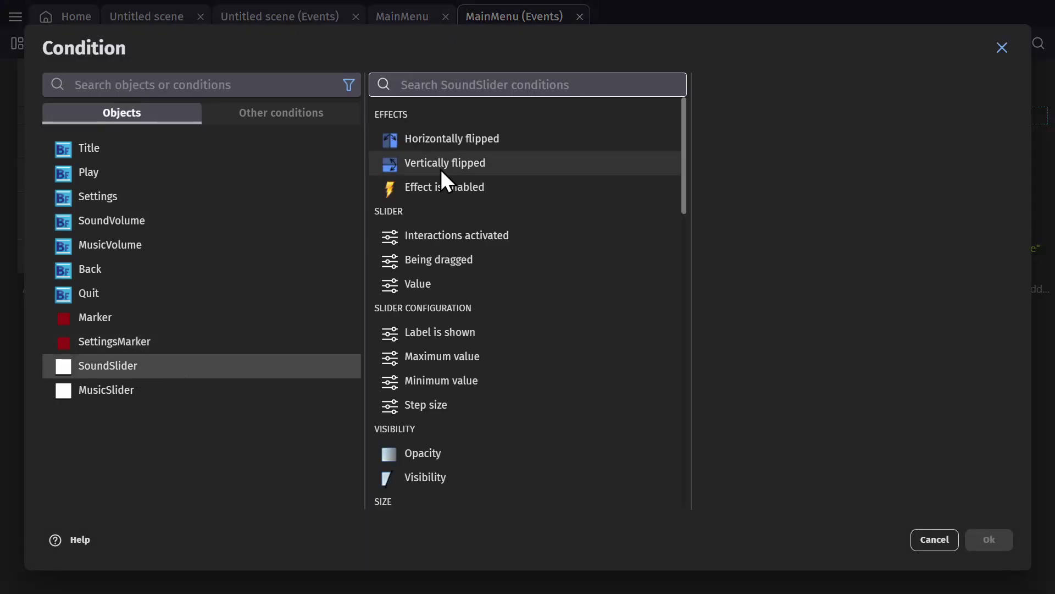
pyautogui.click(482, 259)
pyautogui.click(938, 537)
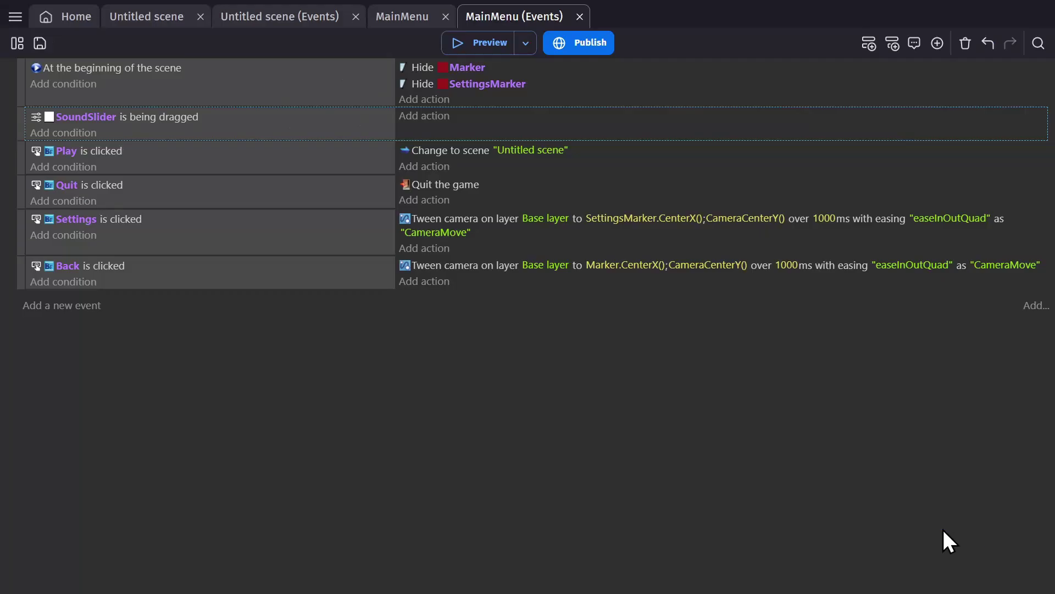
# Add an action to the SoundSlider event that changes the global number variable Settings.Sound
pyautogui.click(433, 121)
pyautogui.write('variable')
pyautogui.click(247, 150)
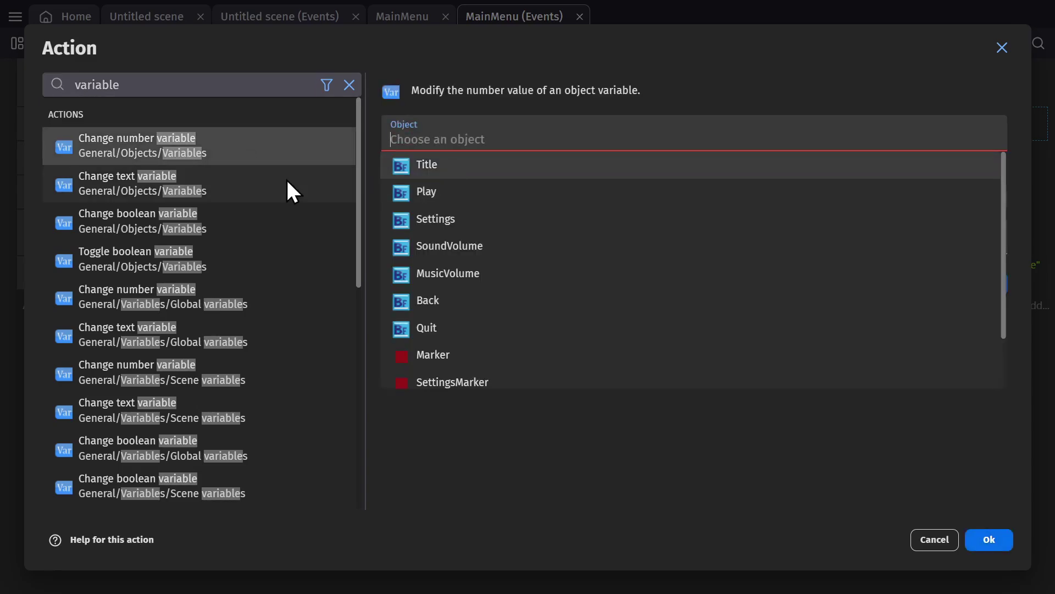
pyautogui.click(256, 297)
pyautogui.click(437, 138)
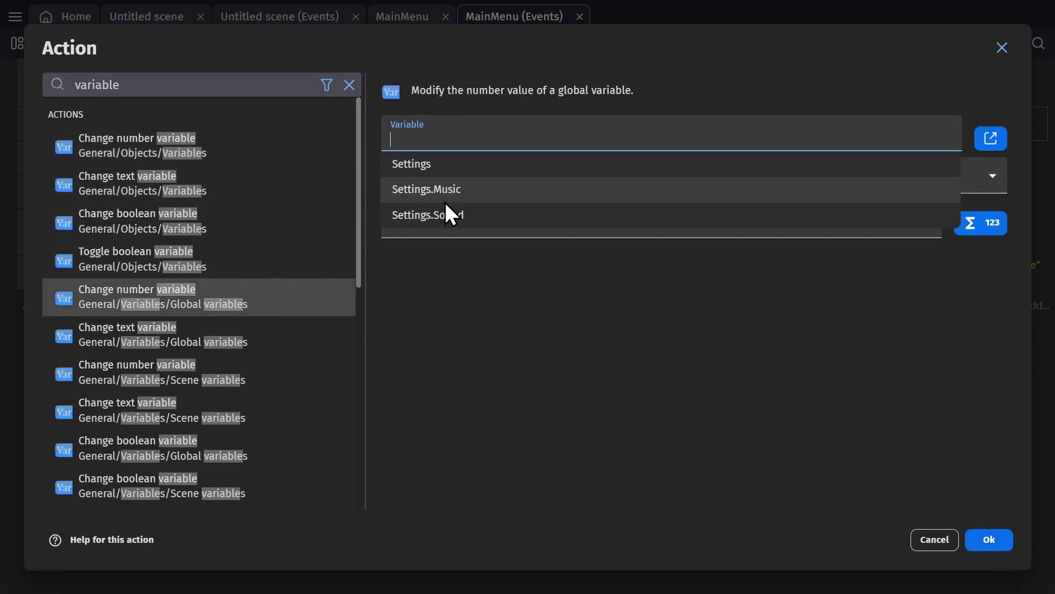
pyautogui.click(445, 212)
# Set the Settings.Sound action's value to SoundSlider.Value() using the slider value expression and apply the action
pyautogui.click(970, 221)
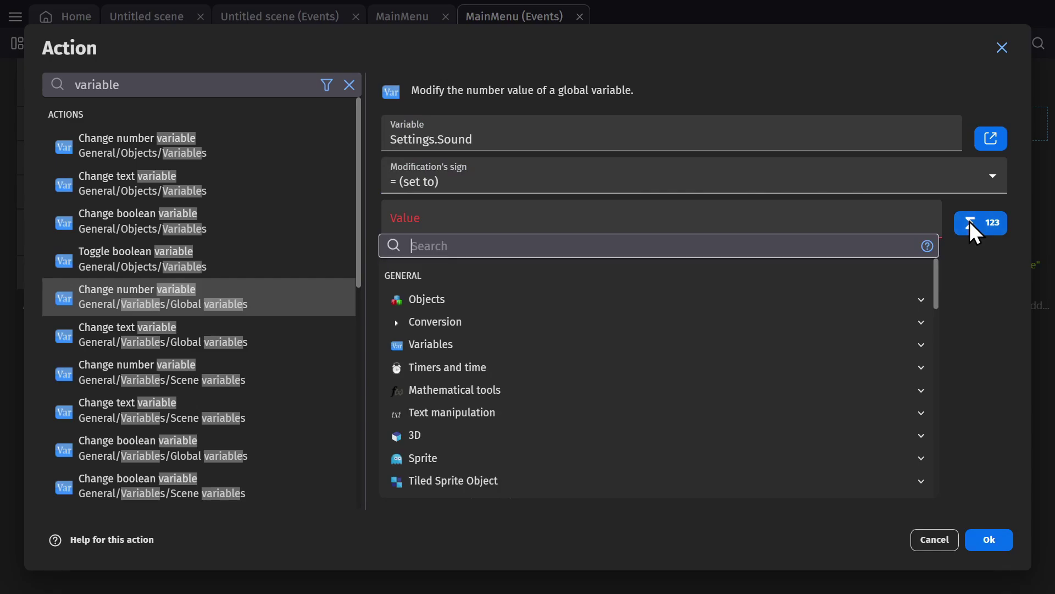
pyautogui.write('slider')
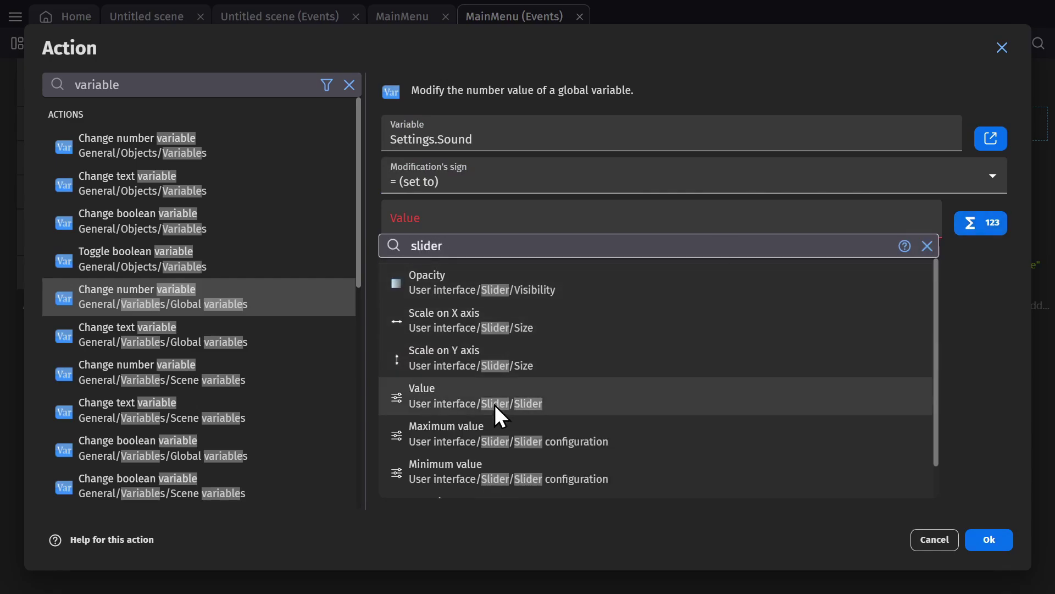
pyautogui.click(495, 393)
pyautogui.click(238, 250)
pyautogui.click(848, 433)
pyautogui.click(987, 539)
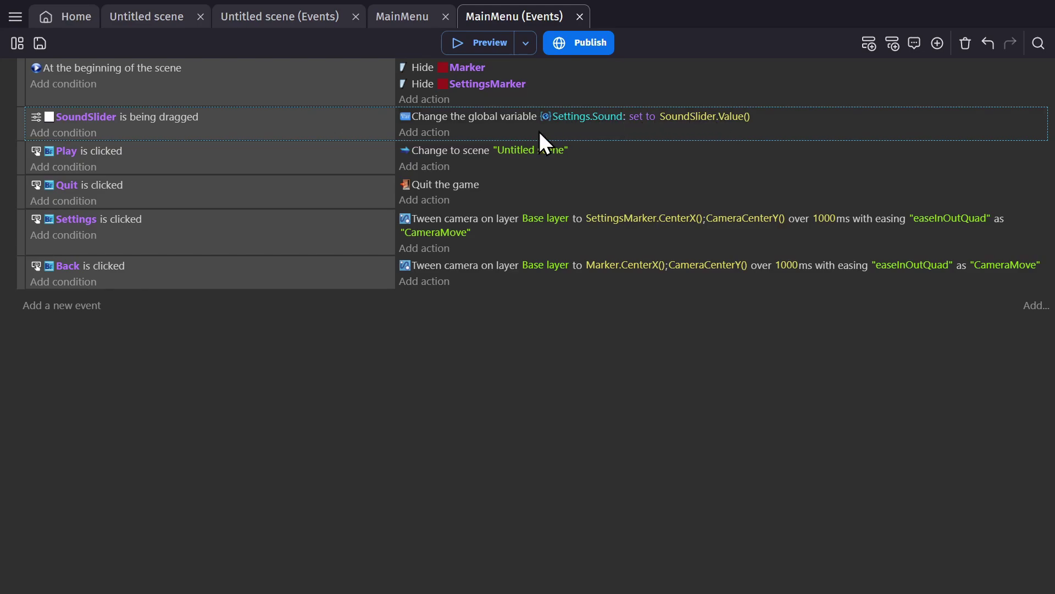
# Paste a copy of the SoundSlider dragged event below it and switch the copy's condition to MusicSlider
pyautogui.hotkey('ctrl', 'v')
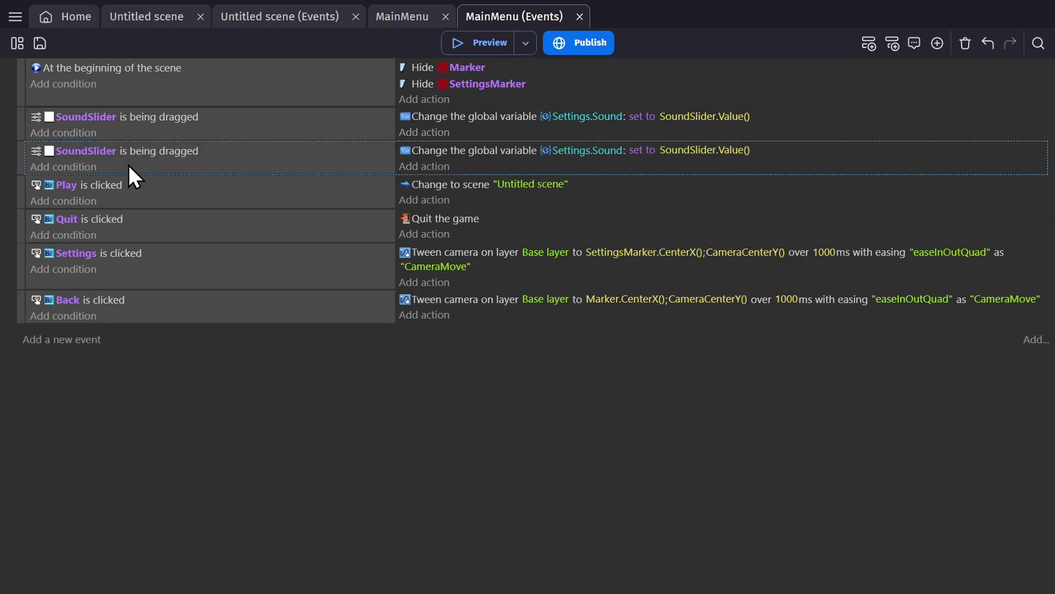
pyautogui.click(103, 152)
pyautogui.click(110, 207)
# Change the copied event's action to set the global variable Settings.Music to MusicSlider.Value()
pyautogui.click(571, 152)
pyautogui.doubleClick(610, 185)
pyautogui.press('BackSpace')
pyautogui.click(594, 205)
pyautogui.click(694, 151)
pyautogui.moveTo(741, 186); pyautogui.dragTo(663, 186)
pyautogui.write('musicSlider')
pyautogui.click(598, 186)
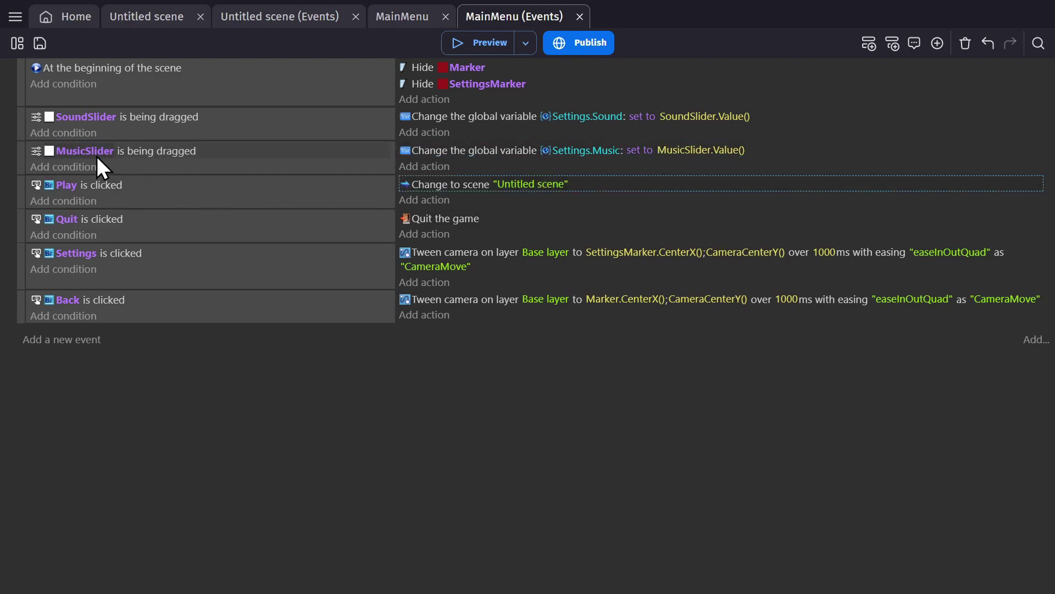
# Search the actions for "channel" and examine the options for controlling music and sound volume on a channel
pyautogui.click(631, 152)
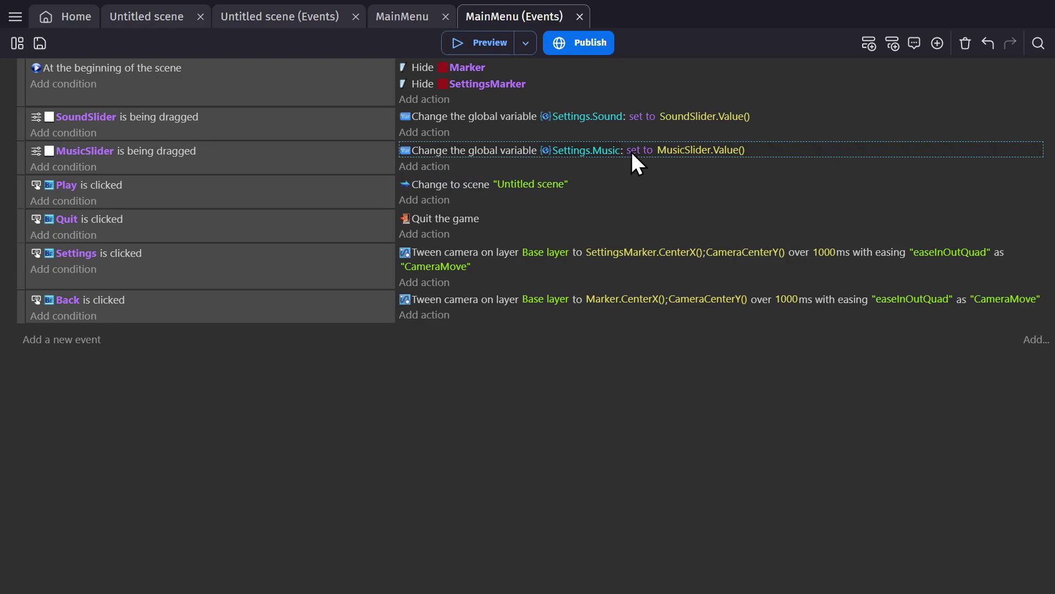
pyautogui.click(464, 169)
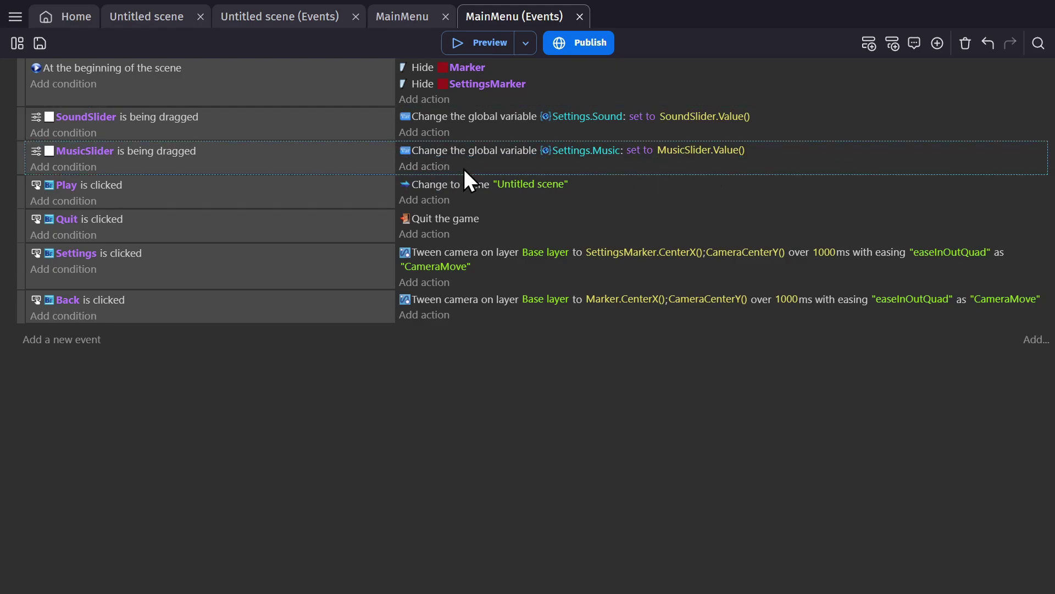
pyautogui.click(426, 166)
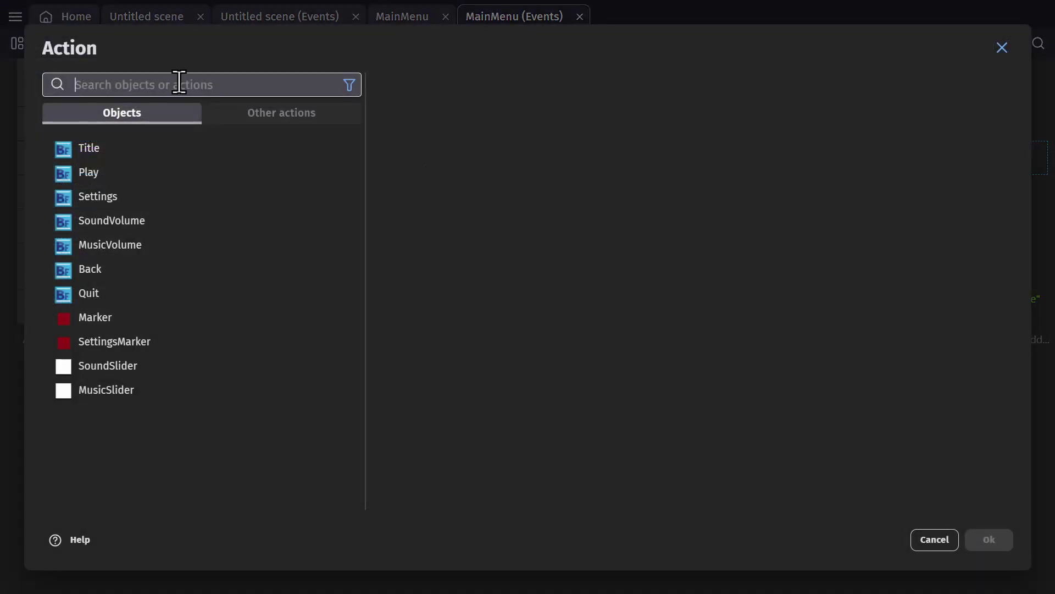
pyautogui.write('channel')
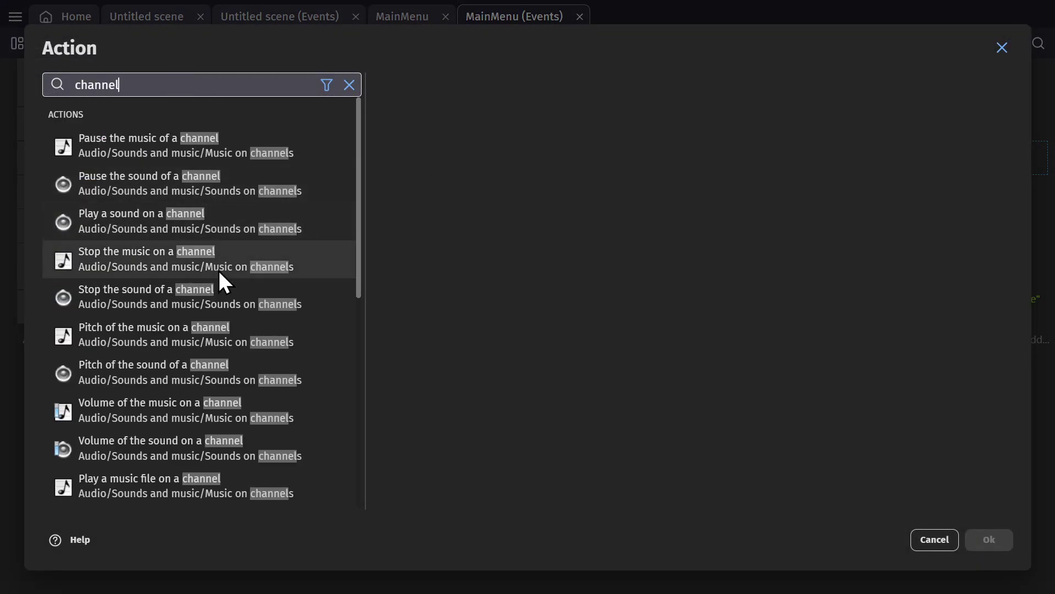
pyautogui.scroll(-3, 136, 458)
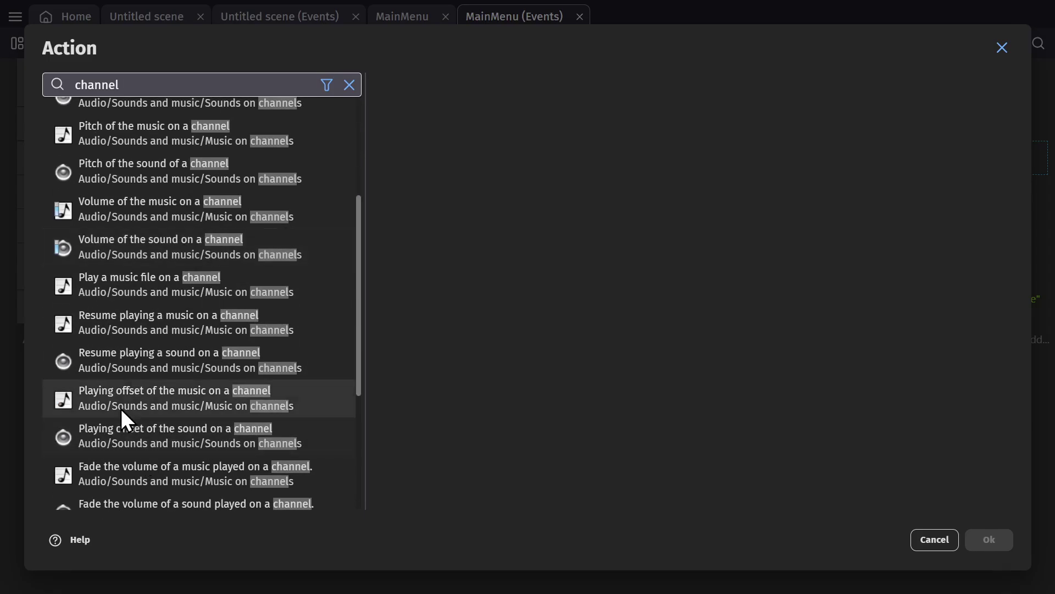
pyautogui.scroll(-3, 116, 443)
pyautogui.scroll(6, 97, 346)
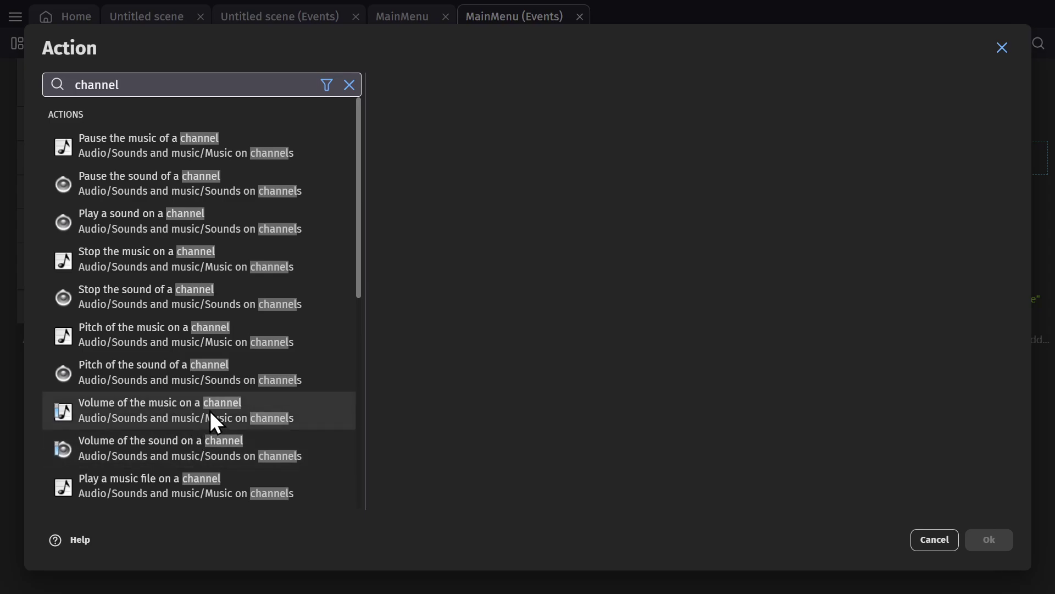
pyautogui.click(935, 540)
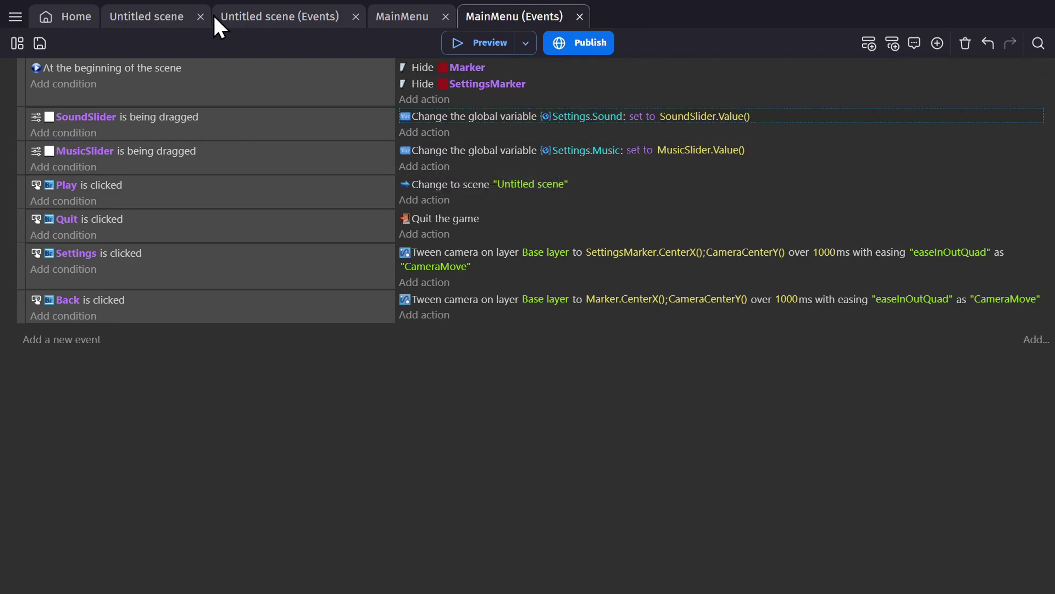
# In the Untitled scene events, set the volume of the Gun firing sound to GlobalVariable(Settings.Sound)
pyautogui.click(243, 16)
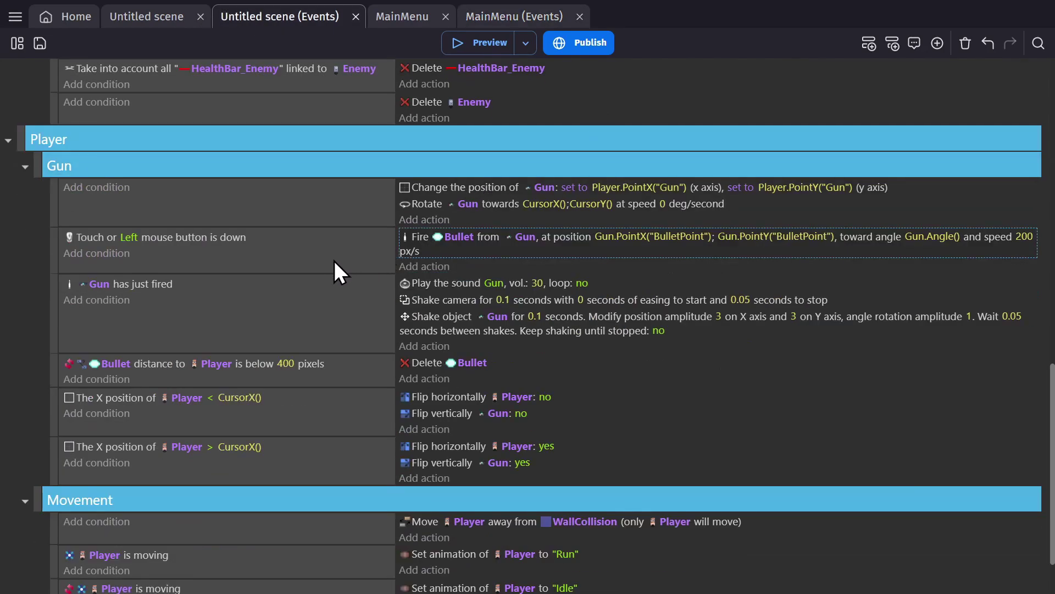
pyautogui.scroll(-1, 338, 262)
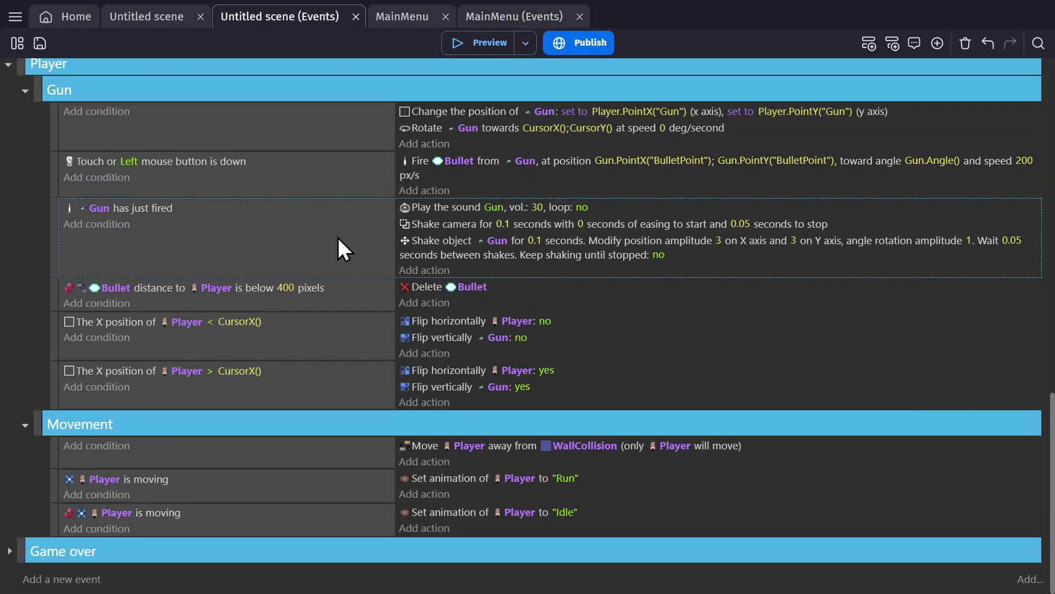
pyautogui.scroll(3, 338, 237)
pyautogui.scroll(-3, 338, 237)
pyautogui.doubleClick(461, 207)
pyautogui.doubleClick(525, 232)
pyautogui.press('BackSpace')
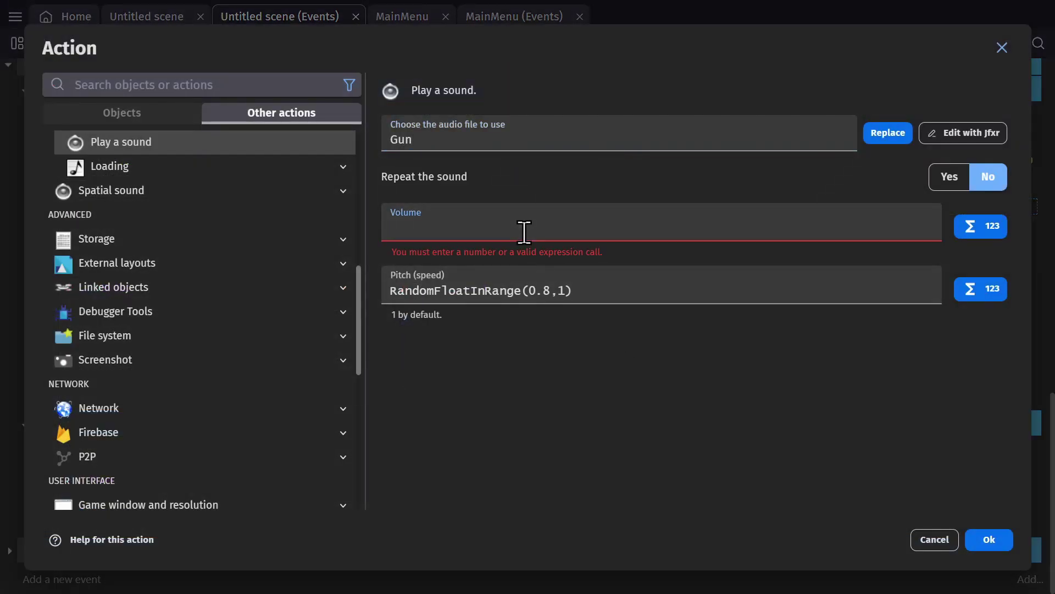
pyautogui.click(970, 230)
pyautogui.write('global')
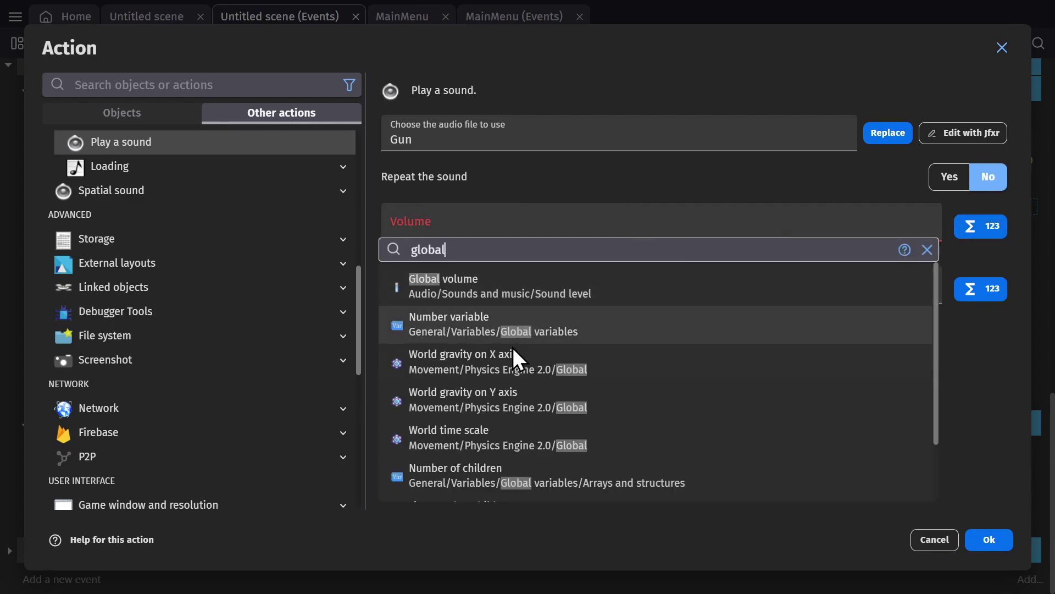
pyautogui.click(517, 324)
pyautogui.click(247, 302)
pyautogui.click(846, 434)
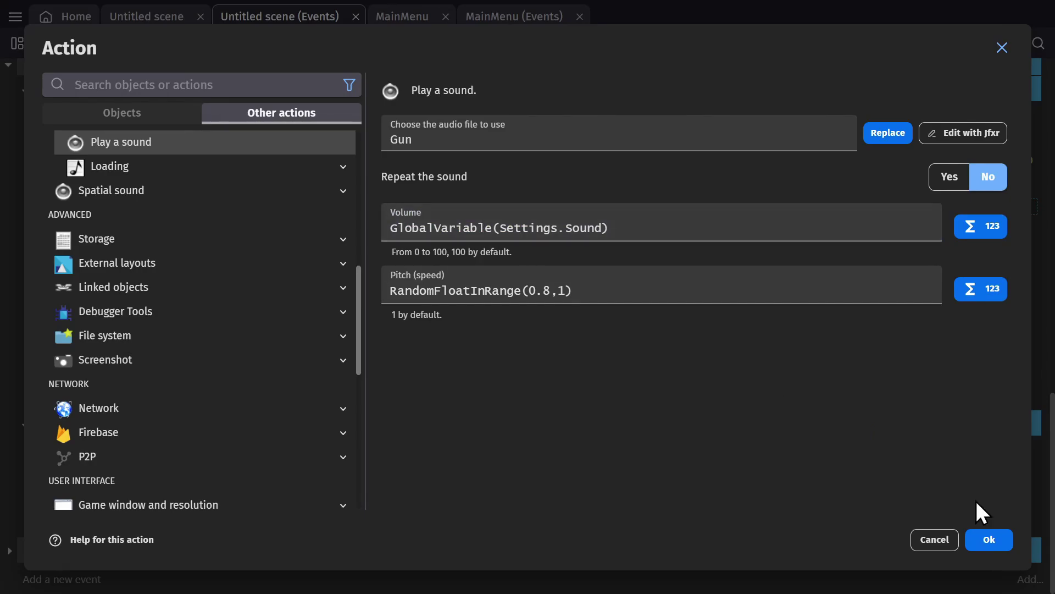
pyautogui.click(994, 536)
# Preview the MainMenu scene and test gunfire in the game with the Sound slider at maximum
pyautogui.click(403, 12)
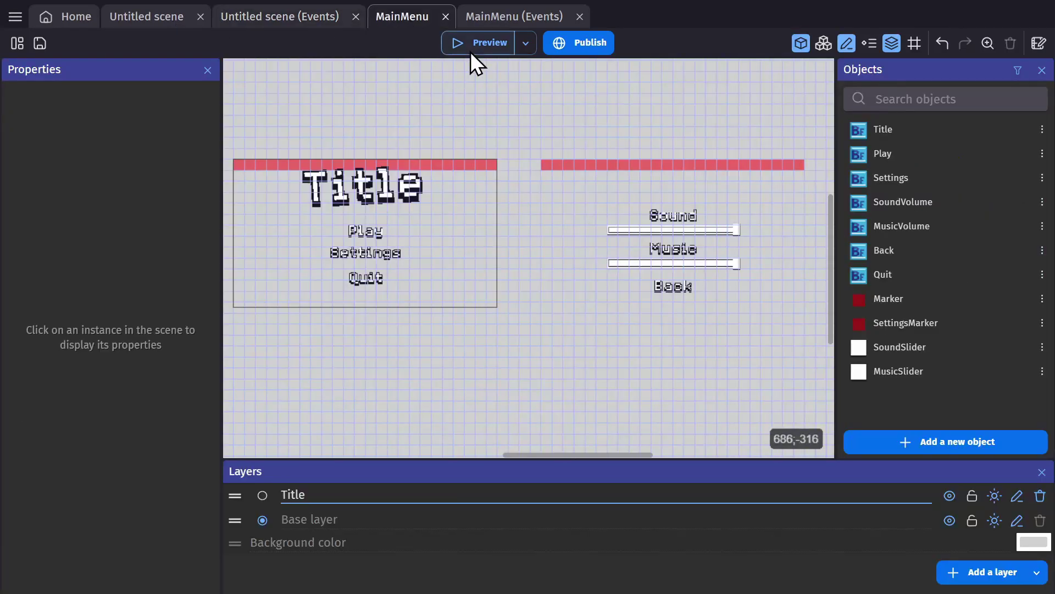
pyautogui.click(479, 46)
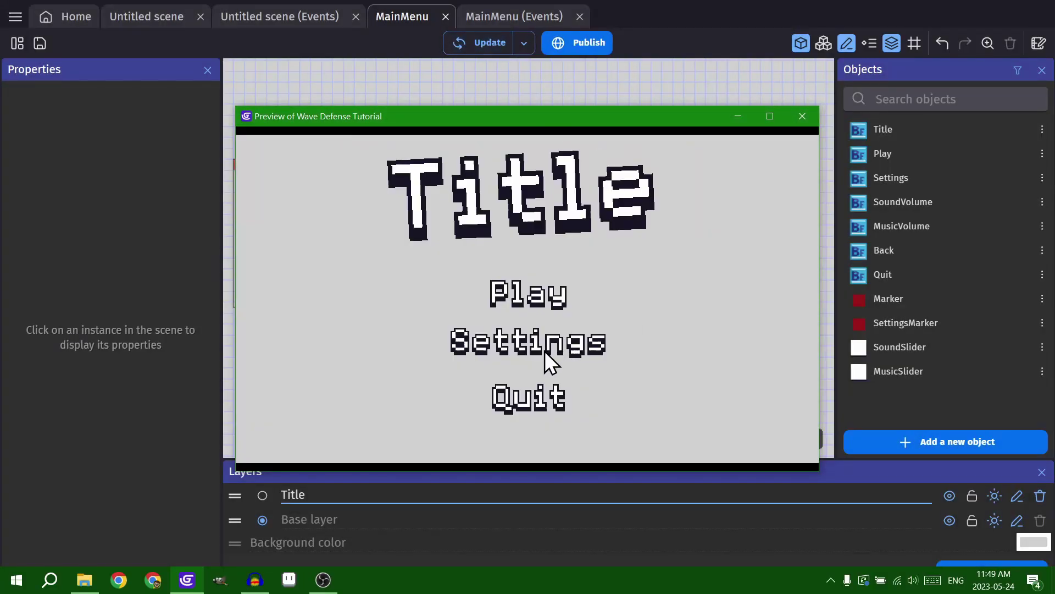
pyautogui.click(545, 351)
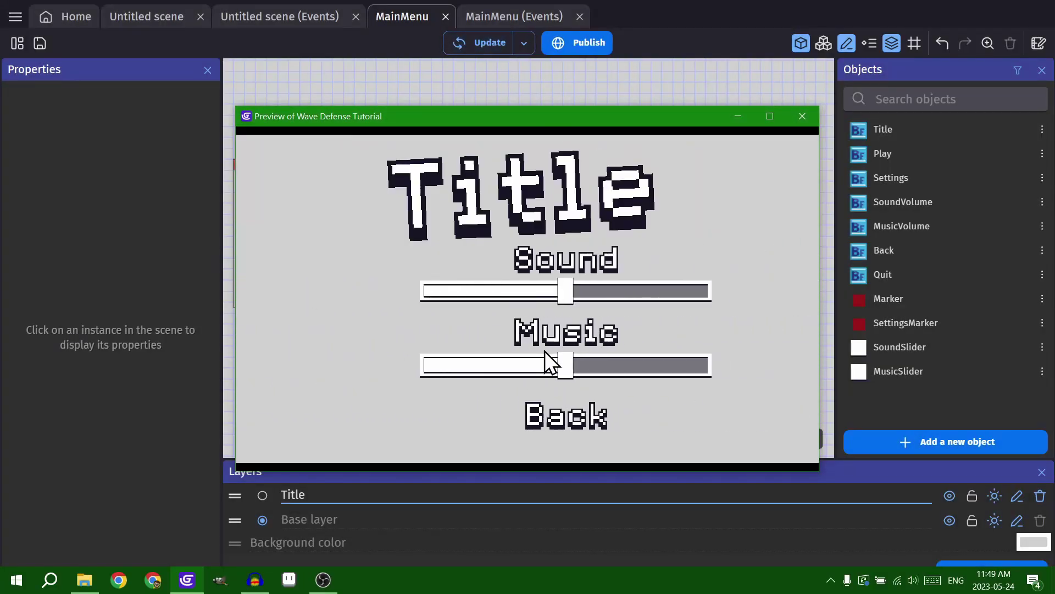
pyautogui.moveTo(527, 298); pyautogui.dragTo(677, 293)
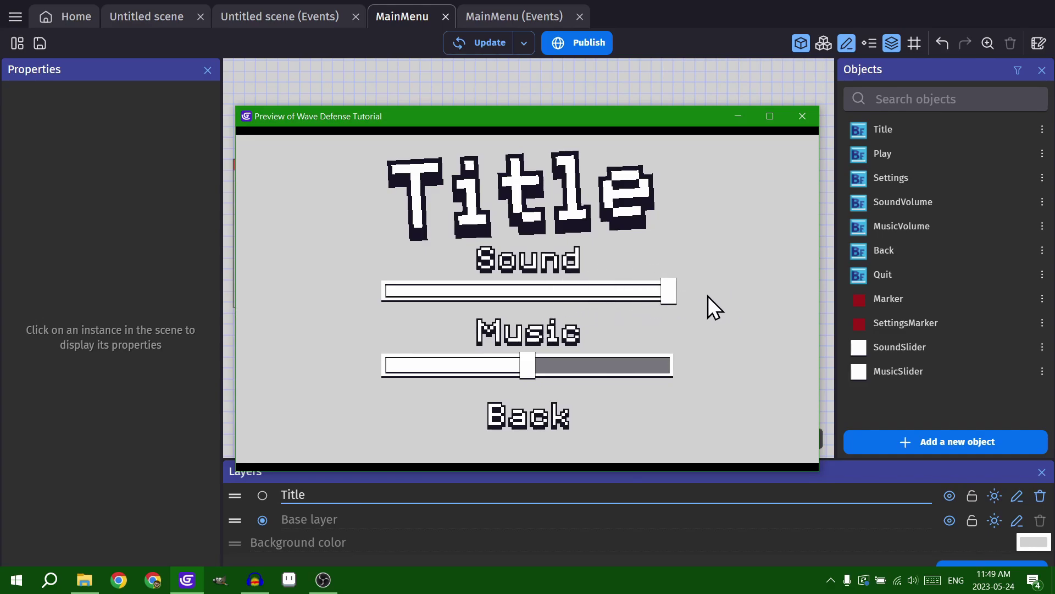
pyautogui.click(536, 424)
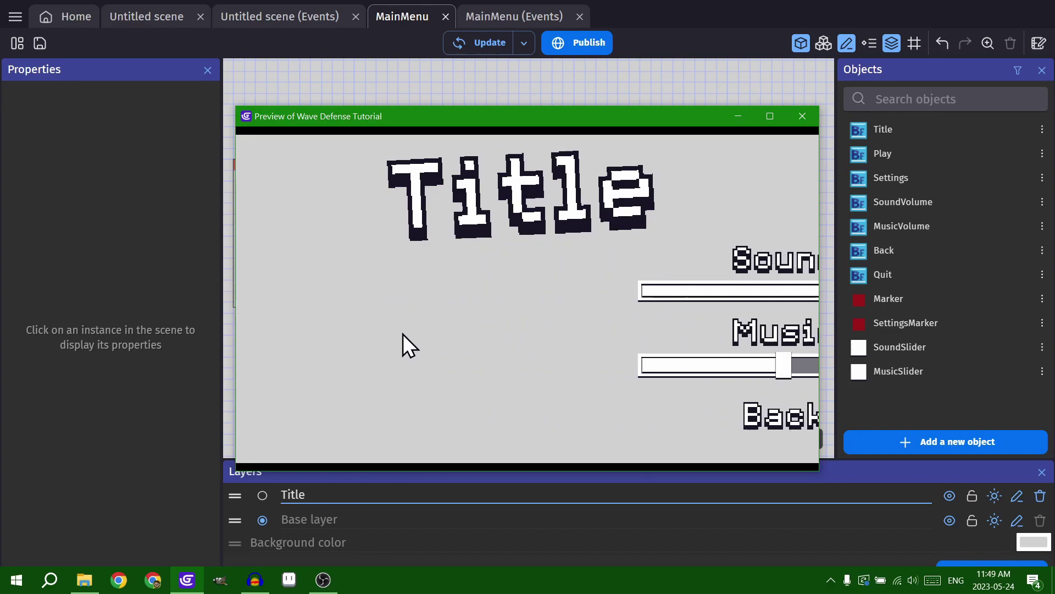
pyautogui.click(539, 296)
pyautogui.click(642, 337)
pyautogui.moveTo(642, 338)
pyautogui.mouseDown()
pyautogui.moveTo(707, 397)
pyautogui.moveTo(496, 414)
pyautogui.mouseUp()
pyautogui.click(803, 116)
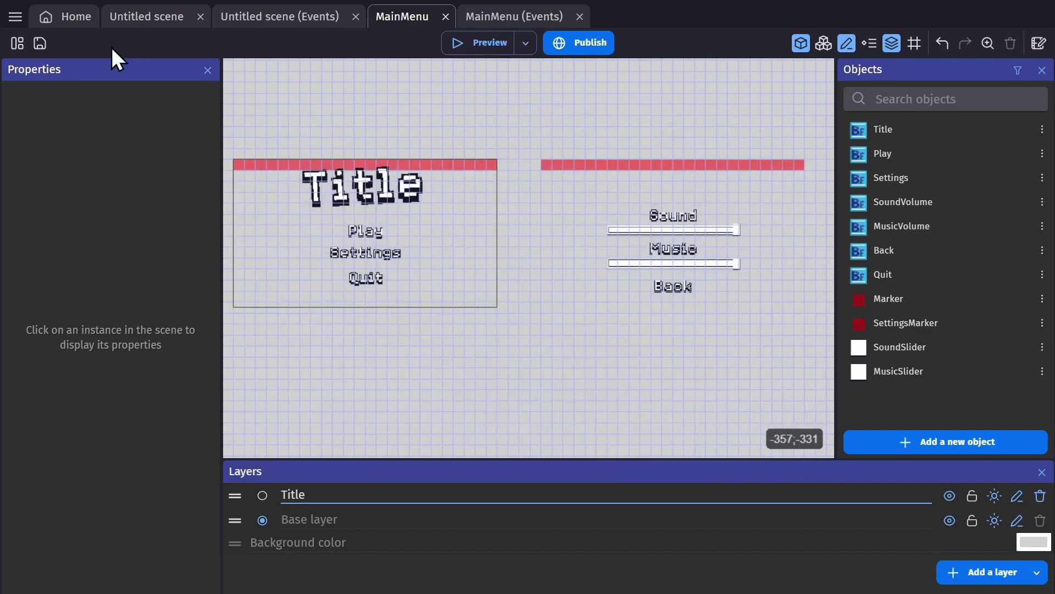
# Preview the menu again and test gunfire in the game with the Sound slider lowered to about 6
pyautogui.click(475, 40)
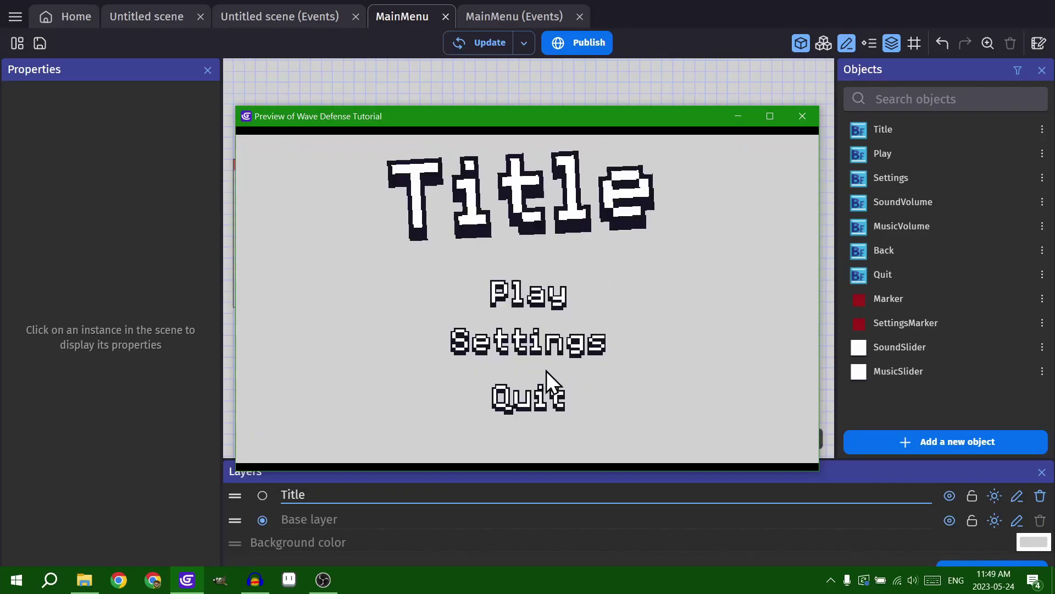
pyautogui.click(546, 342)
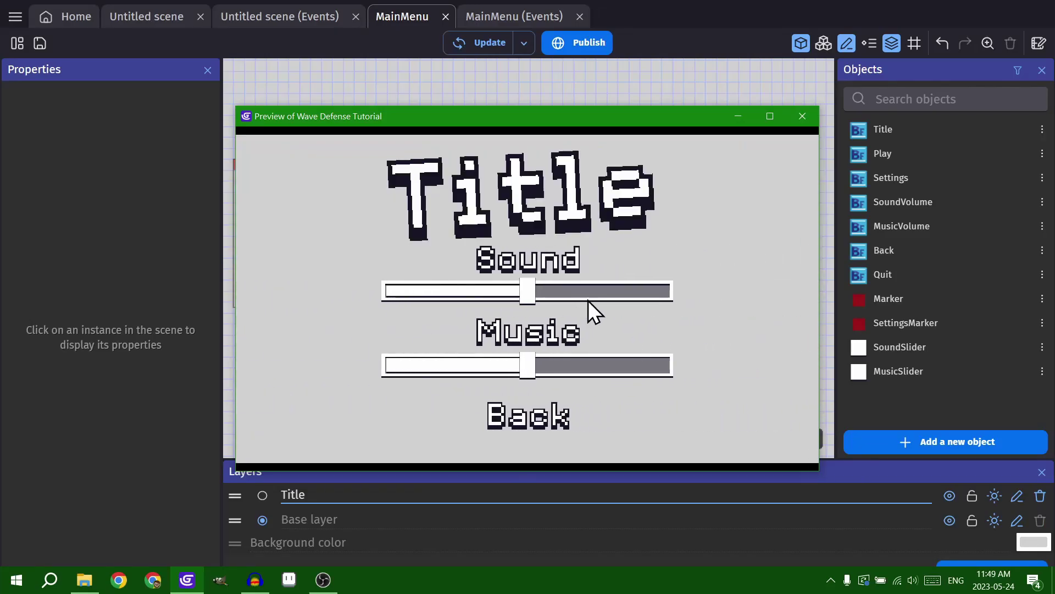
pyautogui.moveTo(443, 295); pyautogui.dragTo(402, 296)
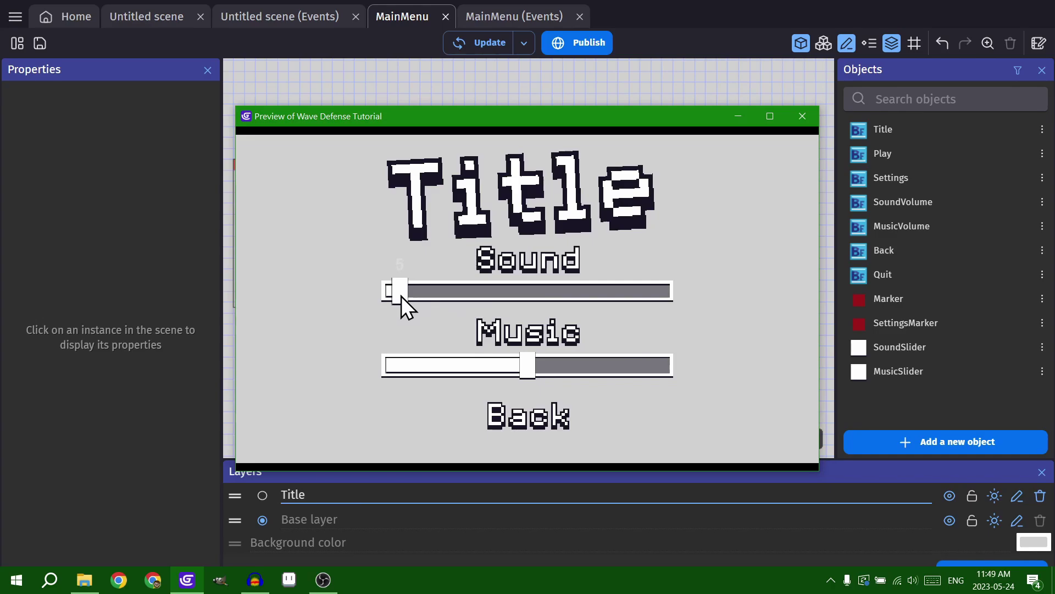
pyautogui.click(519, 413)
pyautogui.click(504, 291)
pyautogui.click(711, 355)
pyautogui.moveTo(711, 355); pyautogui.dragTo(584, 453)
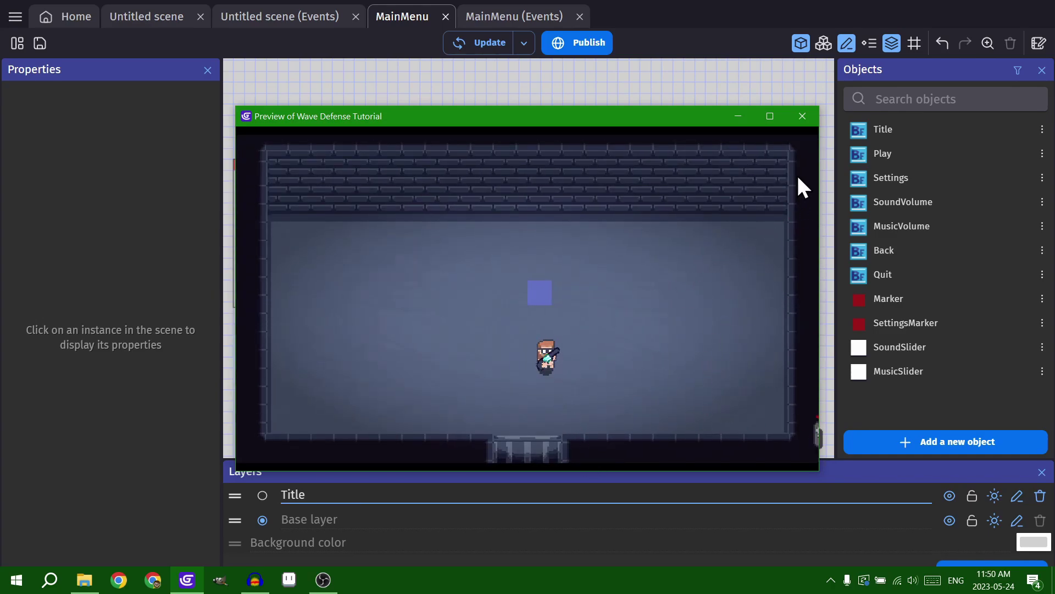
pyautogui.click(813, 121)
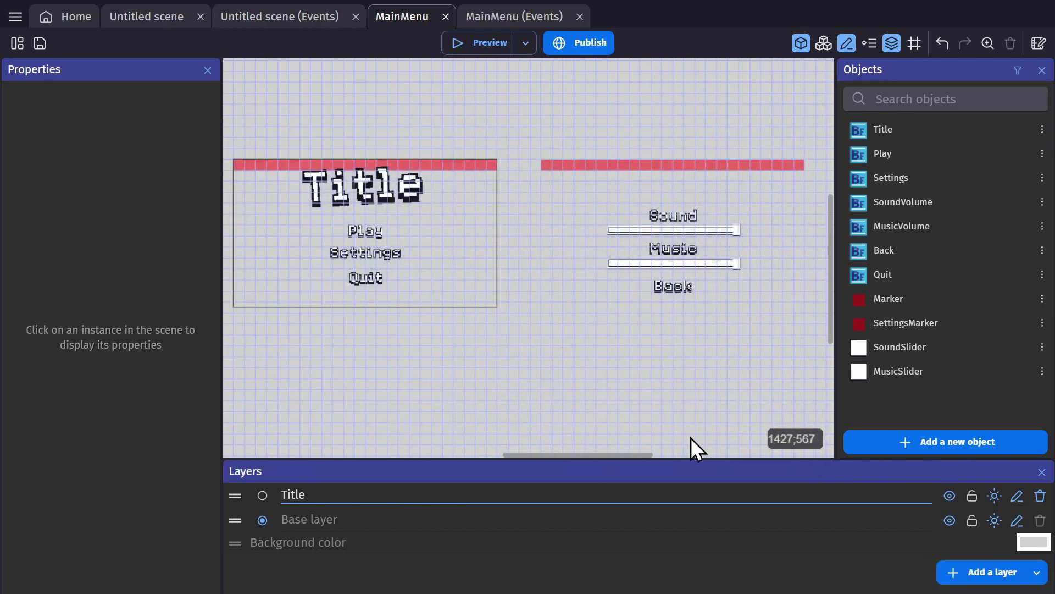
# Run a fresh preview to check the sliders' starting positions on the settings page, and close it
pyautogui.click(486, 50)
pyautogui.click(529, 341)
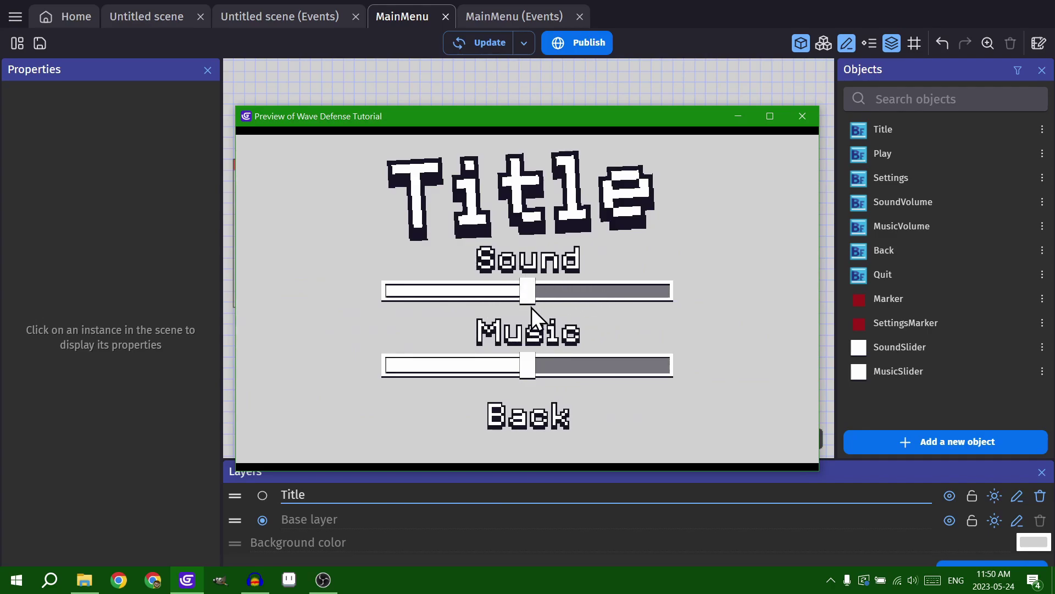
pyautogui.press('Escape')
pyautogui.click(802, 117)
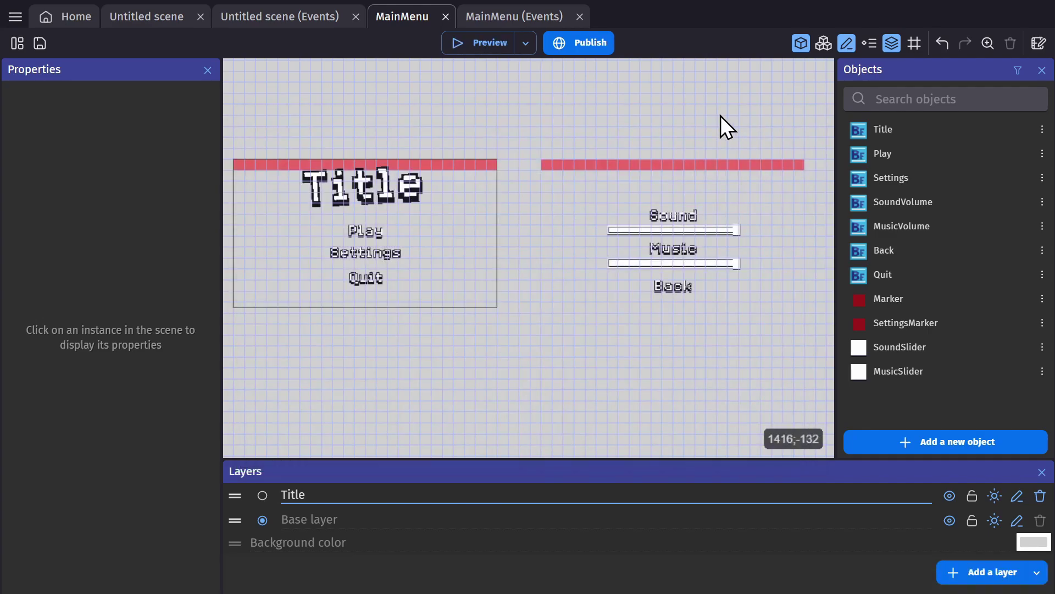
# In the MainMenu events, start a storage Write a text action under "Back is clicked" with storage name and group "SettingS"
pyautogui.hotkey('ctrl', 'Tab')
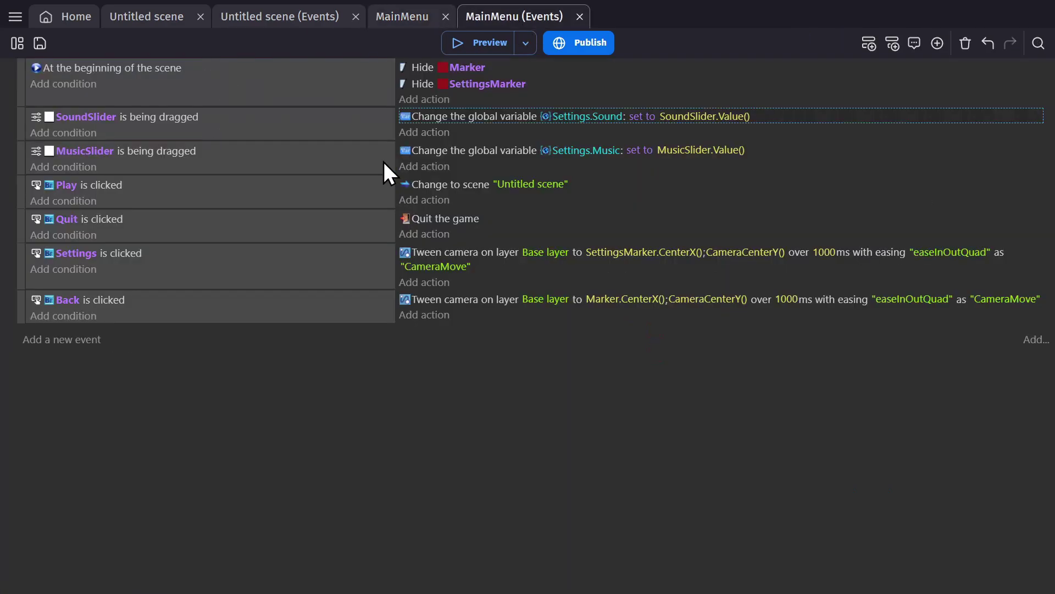
pyautogui.click(432, 315)
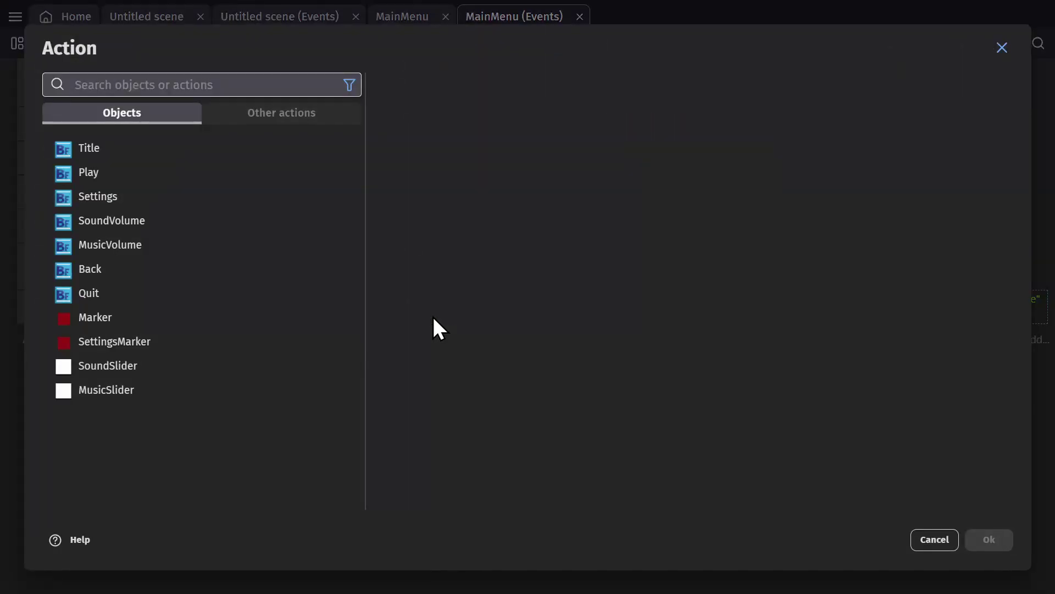
pyautogui.write('write')
pyautogui.click(246, 151)
pyautogui.write('"Settings"')
pyautogui.click(481, 302)
pyautogui.write('"Settings"')
pyautogui.click(199, 182)
# Set the text written to storage to GlobalVariableString(Settings) and add the action
pyautogui.click(968, 344)
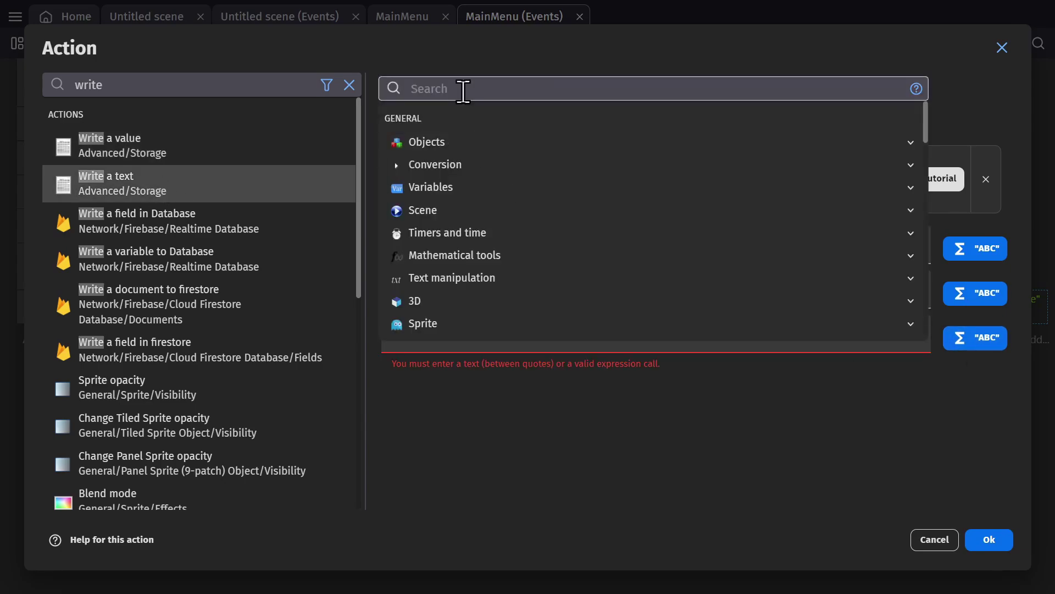
pyautogui.write('global var')
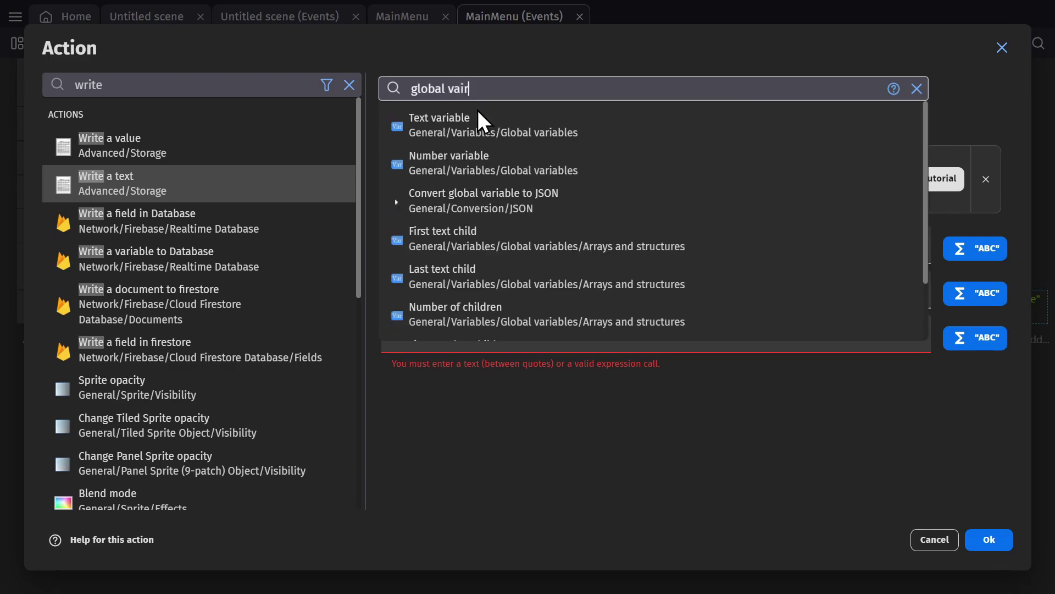
pyautogui.click(488, 138)
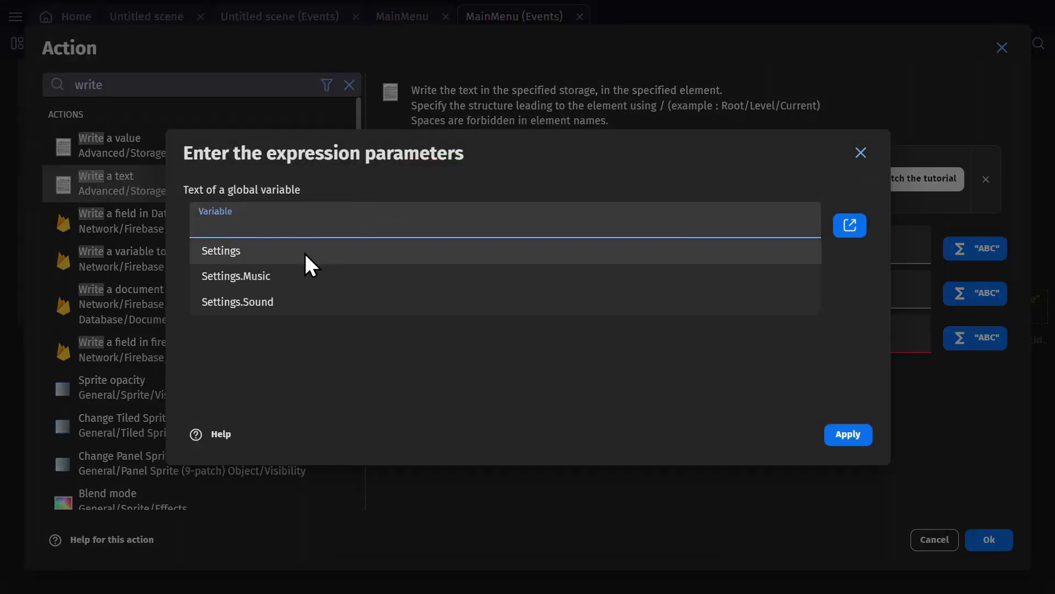
pyautogui.click(299, 252)
pyautogui.click(845, 434)
pyautogui.press('Return')
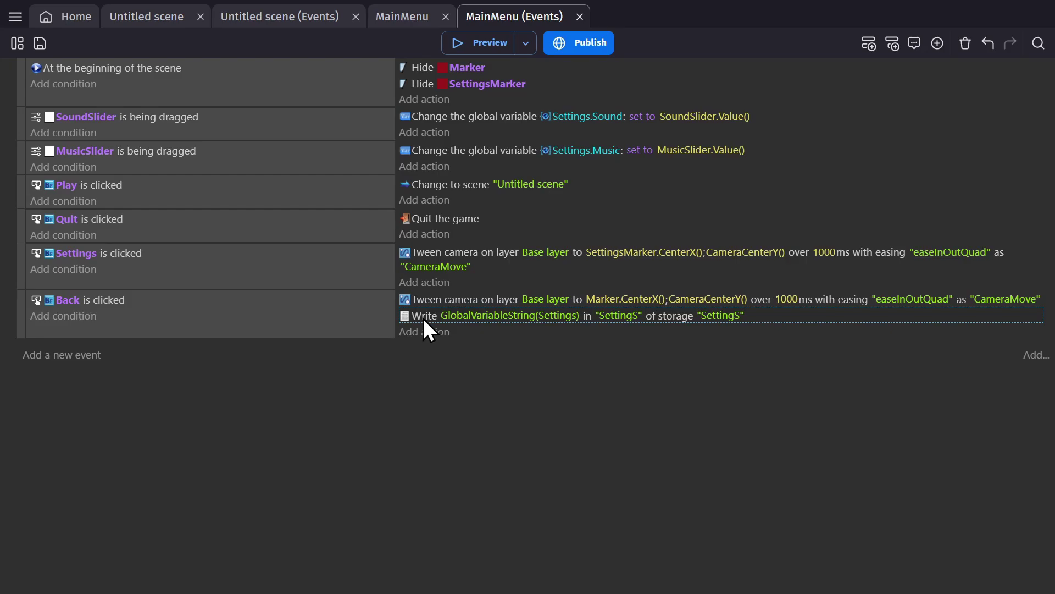
# Correct the write action's storage name and group to "Settings"
pyautogui.click(618, 316)
pyautogui.press('BackSpace')
pyautogui.write('s')
pyautogui.click(817, 390)
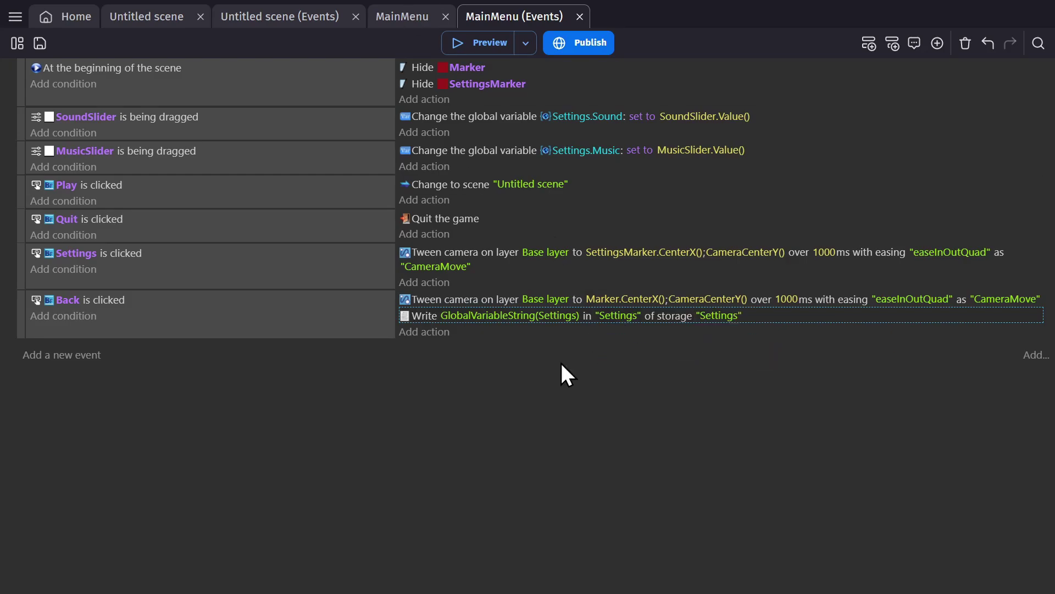
# Start a storage Read a text action in the beginning-of-scene event with storage name and group "Settings"
pyautogui.click(409, 100)
pyautogui.write('read')
pyautogui.click(212, 216)
pyautogui.write('"Settings"')
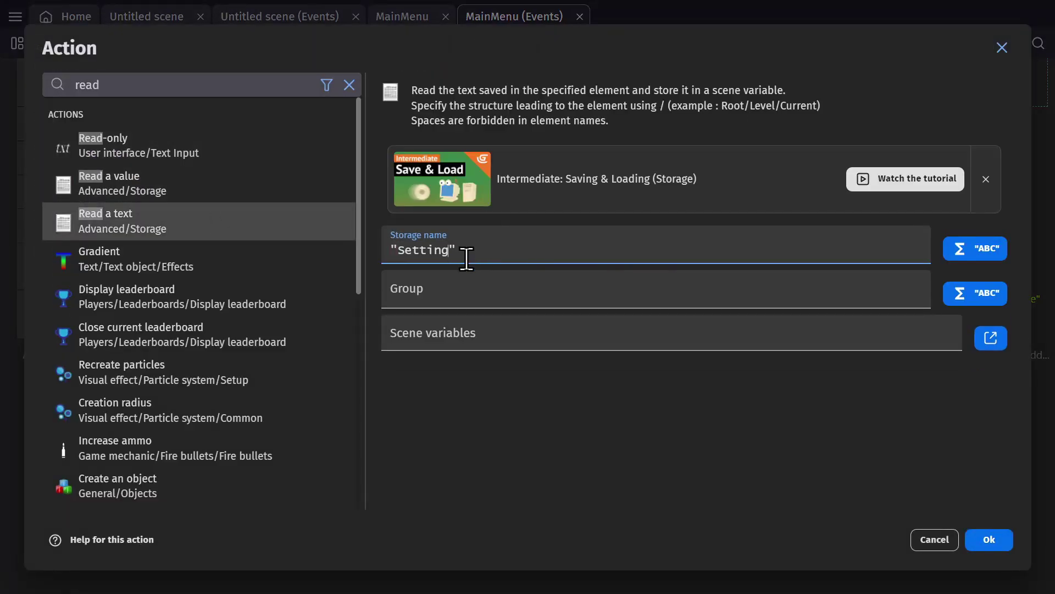
pyautogui.click(467, 291)
pyautogui.write('"Settings"')
pyautogui.press('Tab')
# Create the scene variable TempSettings, store the read text in it, and add the action
pyautogui.click(990, 338)
pyautogui.click(528, 324)
pyautogui.write('TempSettings')
pyautogui.click(484, 126)
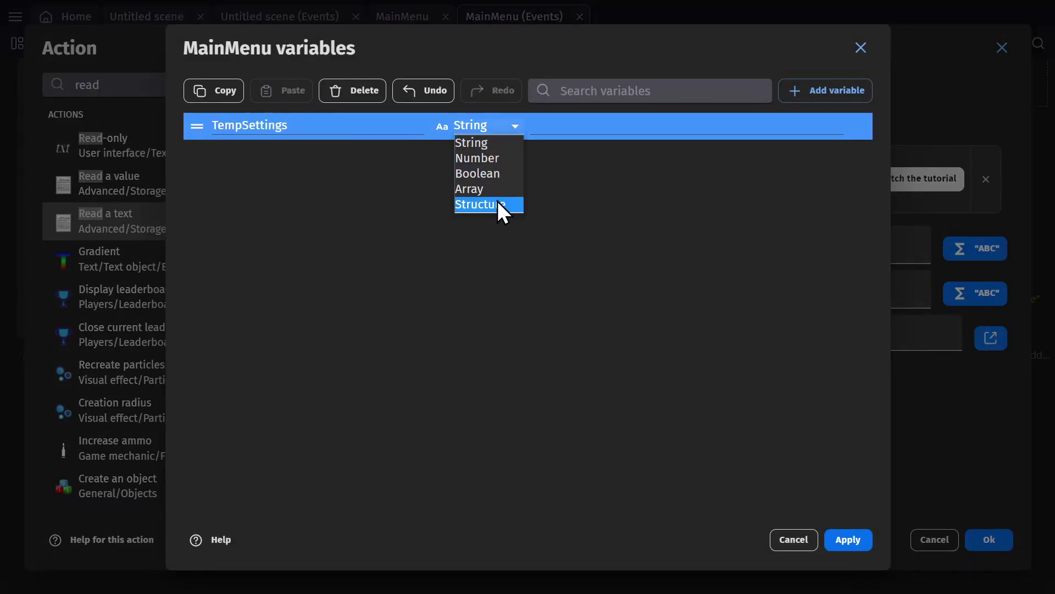
pyautogui.click(646, 189)
pyautogui.click(848, 539)
pyautogui.click(988, 540)
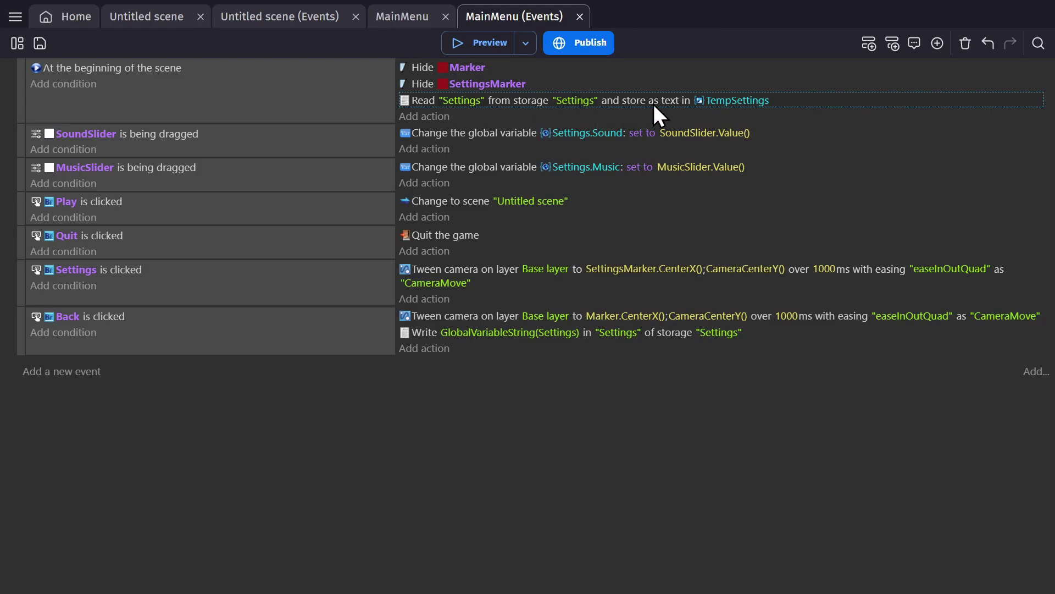
# Add a Convert JSON to global variable action at scene start that parses VariableString(TempSettings) into the global variable Settings
pyautogui.click(420, 117)
pyautogui.write('convert')
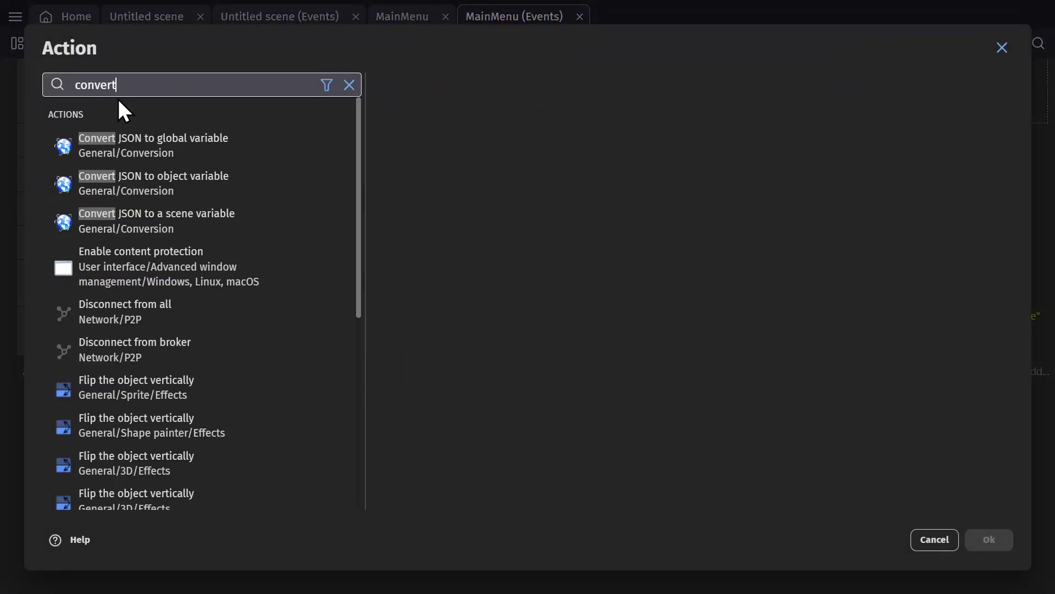
pyautogui.click(176, 149)
pyautogui.click(990, 137)
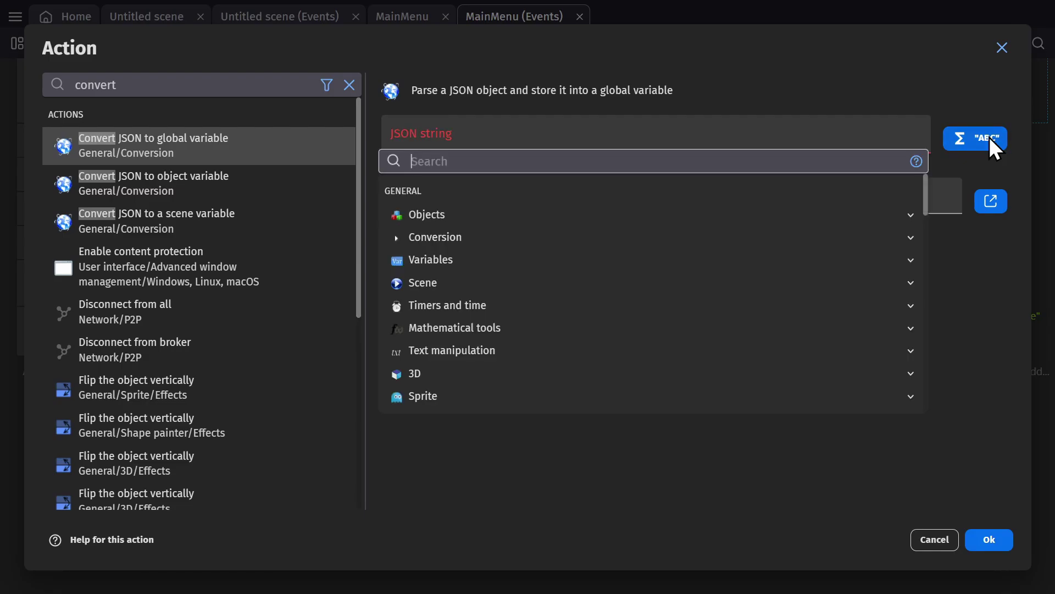
pyautogui.write('text variable scene')
pyautogui.click(507, 196)
pyautogui.write('TempSettings')
pyautogui.click(857, 434)
pyautogui.write('Settings')
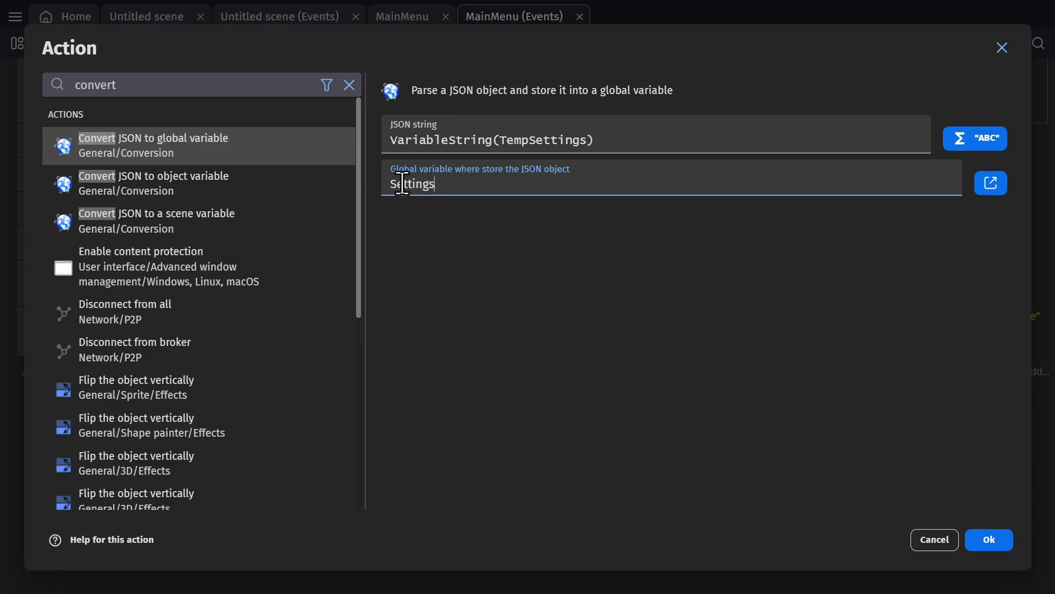
pyautogui.press('Return')
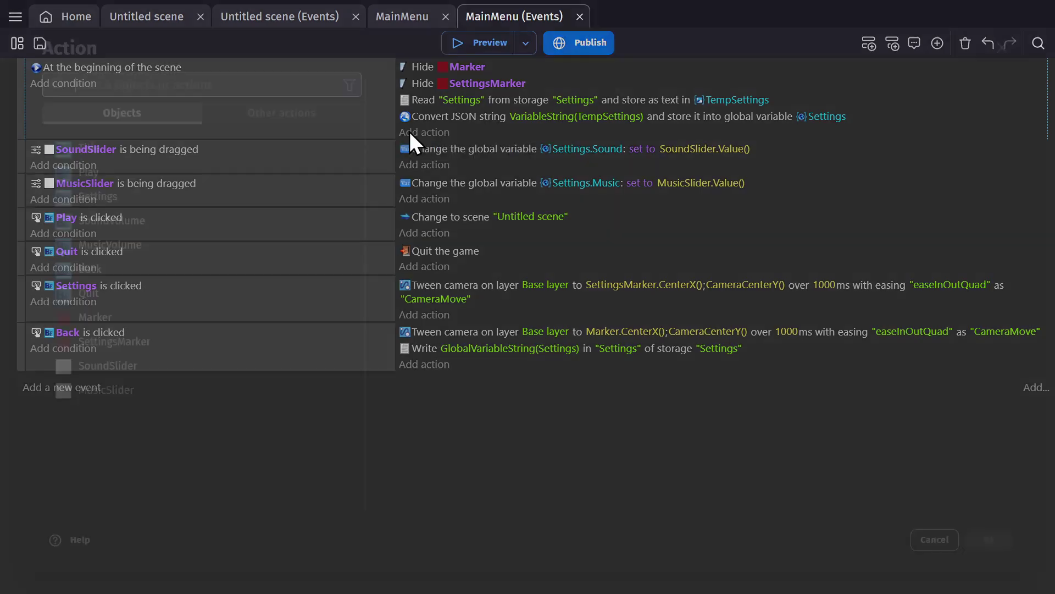
# Start an action in the beginning-of-scene event that sets the value of SoundSlider
pyautogui.click(408, 132)
pyautogui.write('slider')
pyautogui.press('Return')
pyautogui.click(459, 187)
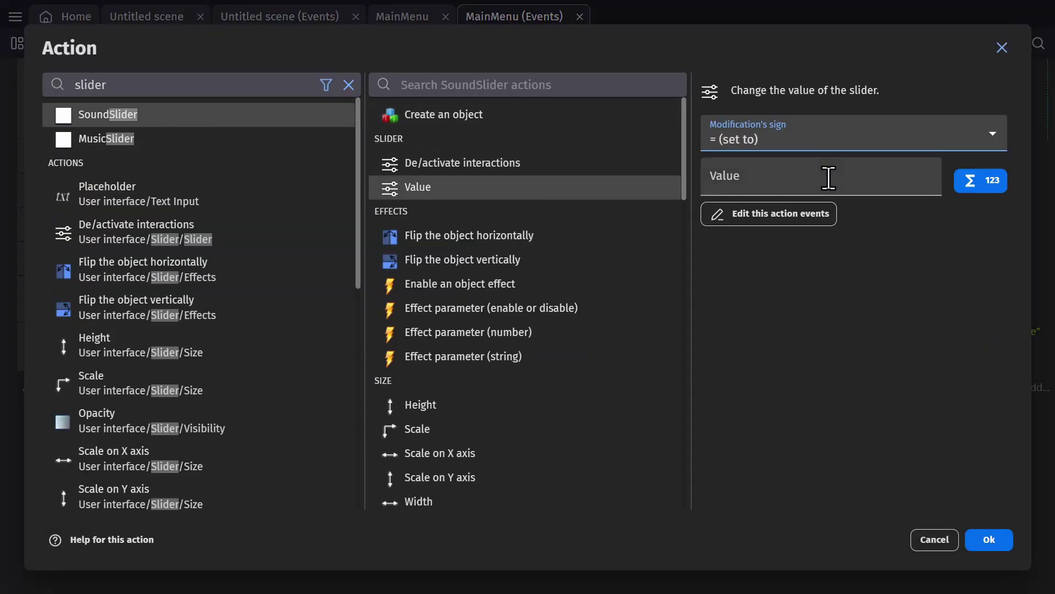
pyautogui.click(987, 182)
pyautogui.write('scene varia')
pyautogui.click(835, 240)
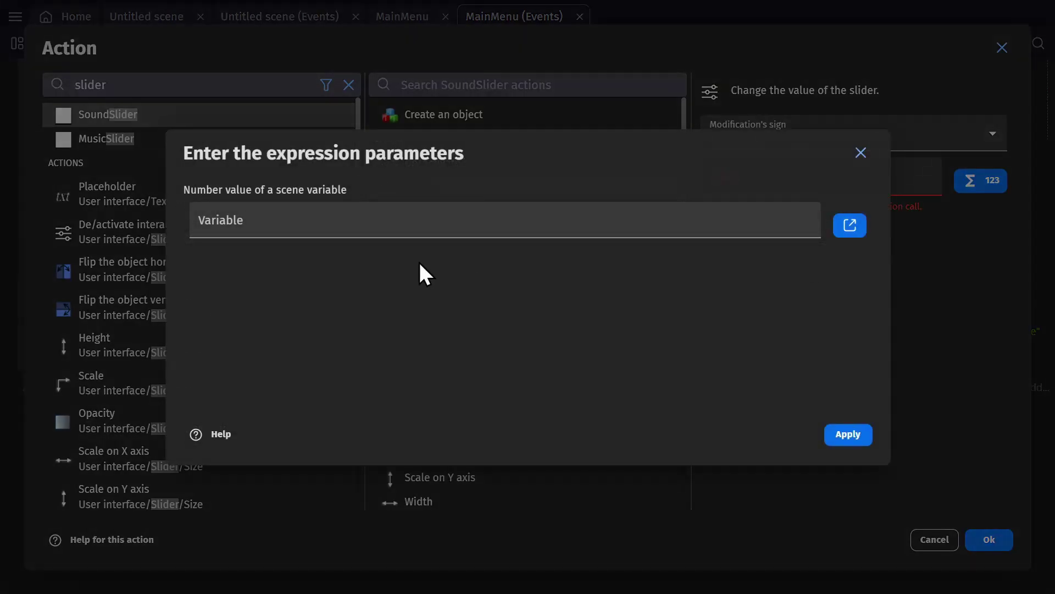
pyautogui.click(401, 234)
pyautogui.click(837, 432)
# Set SoundSlider's value in the action to GlobalVariable(Settings.Sound) and add it to the event
pyautogui.click(994, 176)
pyautogui.write('global varia')
pyautogui.click(836, 239)
pyautogui.click(289, 299)
pyautogui.click(848, 433)
pyautogui.click(989, 539)
# Duplicate the SoundSlider value action and change the copy to set MusicSlider to GlobalVariable(Settings.Music)
pyautogui.click(484, 134)
pyautogui.hotkey('ctrl', 'c')
pyautogui.hotkey('ctrl', 'v')
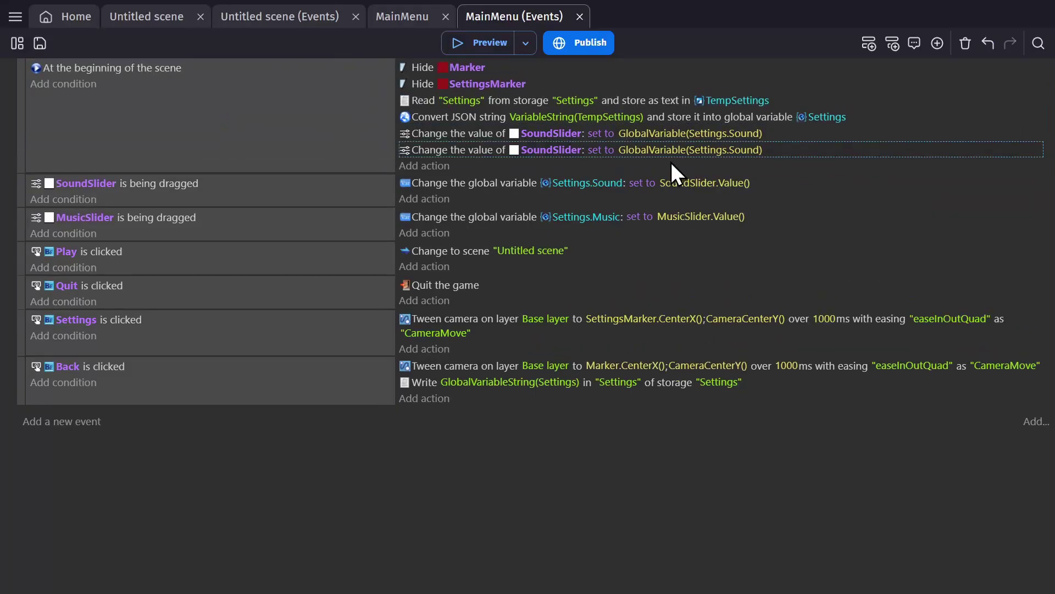
pyautogui.click(674, 150)
pyautogui.doubleClick(817, 181)
pyautogui.click(694, 220)
pyautogui.click(334, 143)
pyautogui.click(551, 150)
pyautogui.click(579, 234)
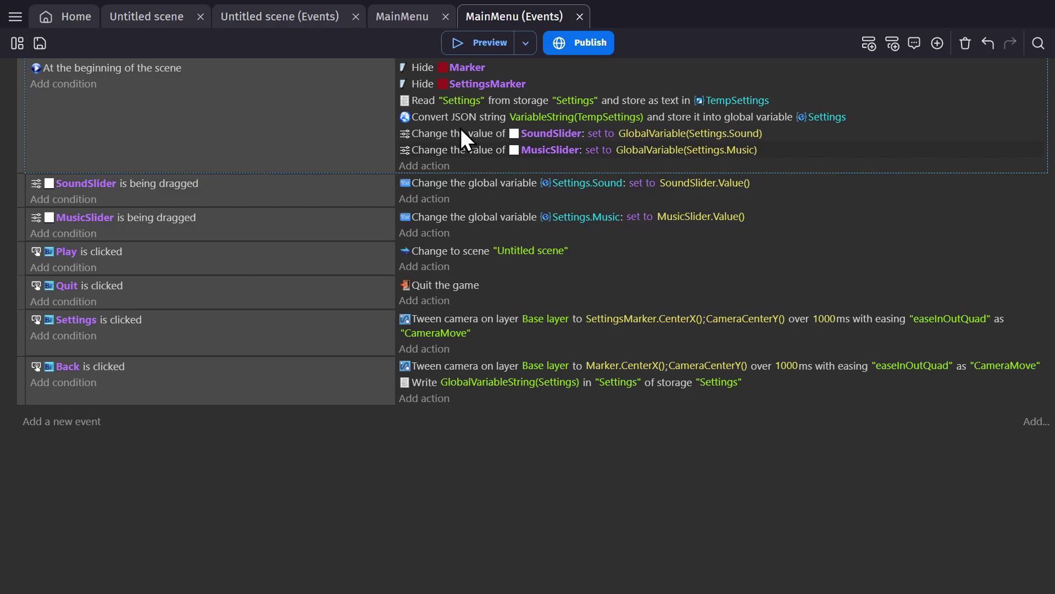
# Preview the menu, raise both volume sliders and return to the main page, and check the settings page in a fresh preview
pyautogui.click(476, 42)
pyautogui.click(501, 341)
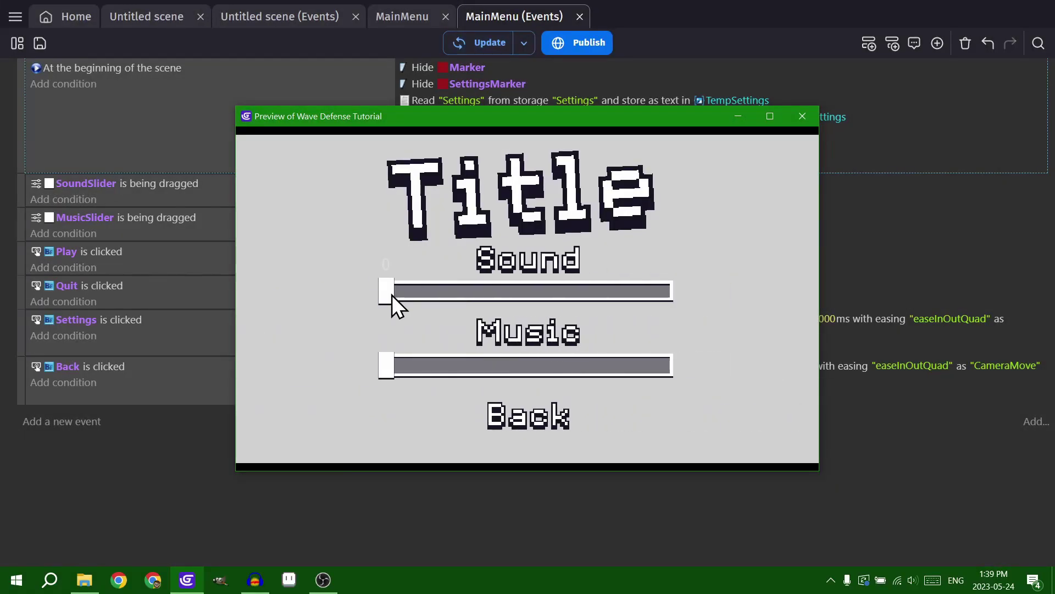
pyautogui.moveTo(391, 295); pyautogui.dragTo(635, 294)
pyautogui.moveTo(416, 374); pyautogui.dragTo(470, 367)
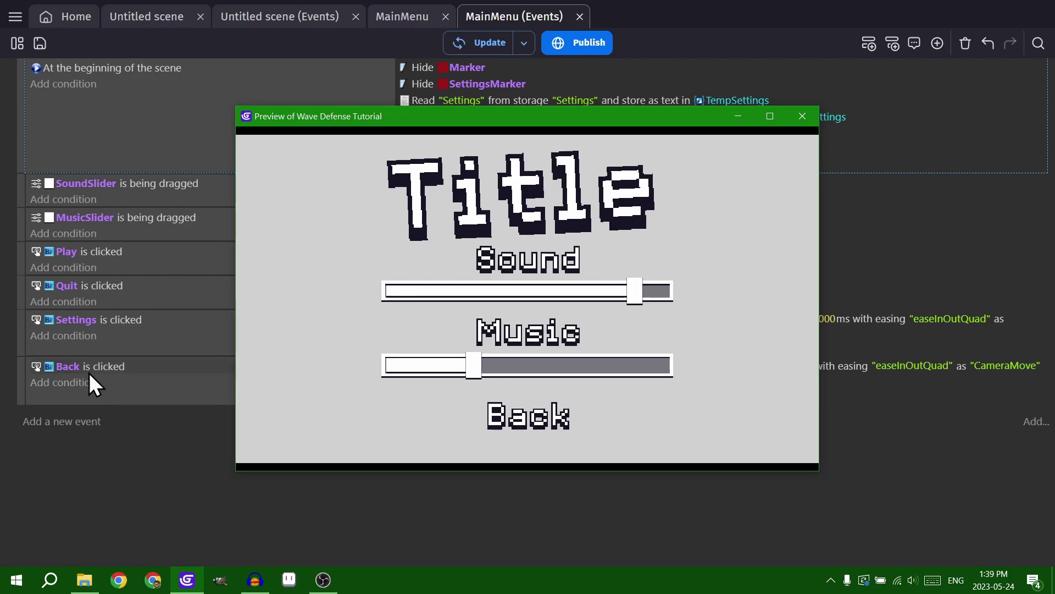
pyautogui.click(572, 422)
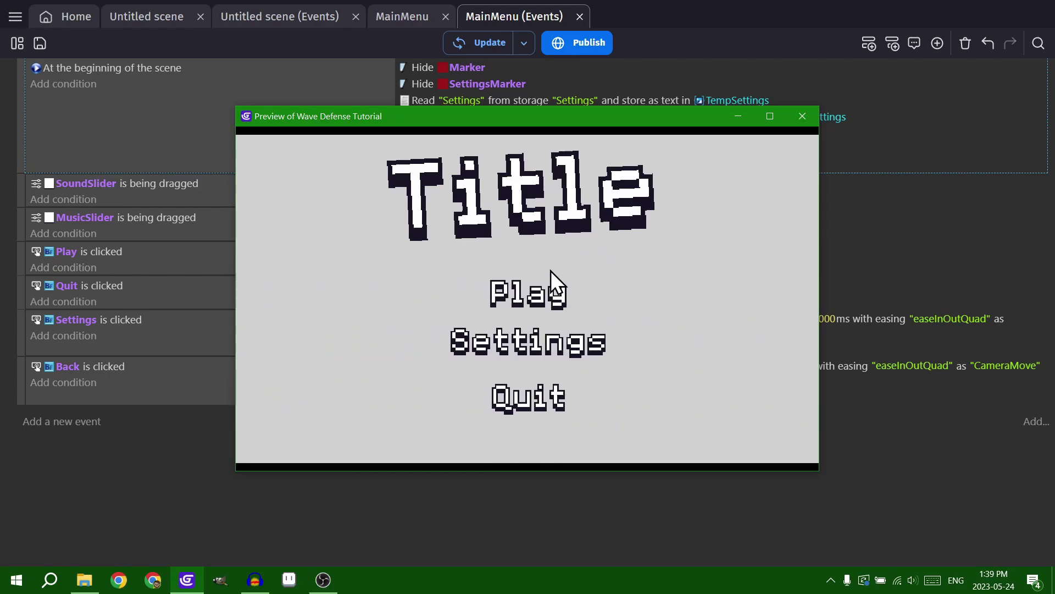
pyautogui.click(801, 118)
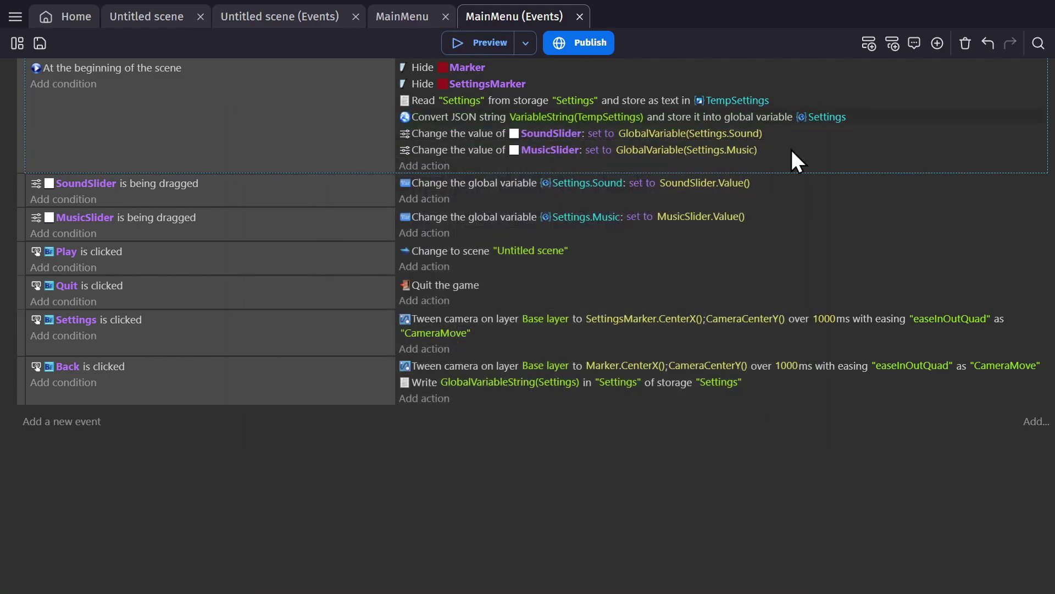
pyautogui.click(487, 46)
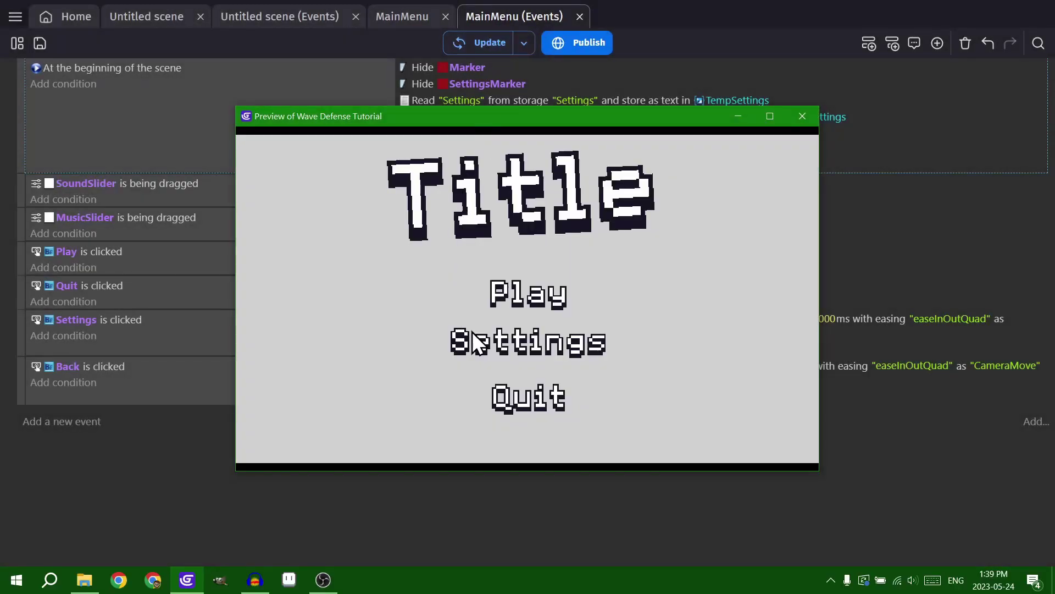
pyautogui.click(481, 335)
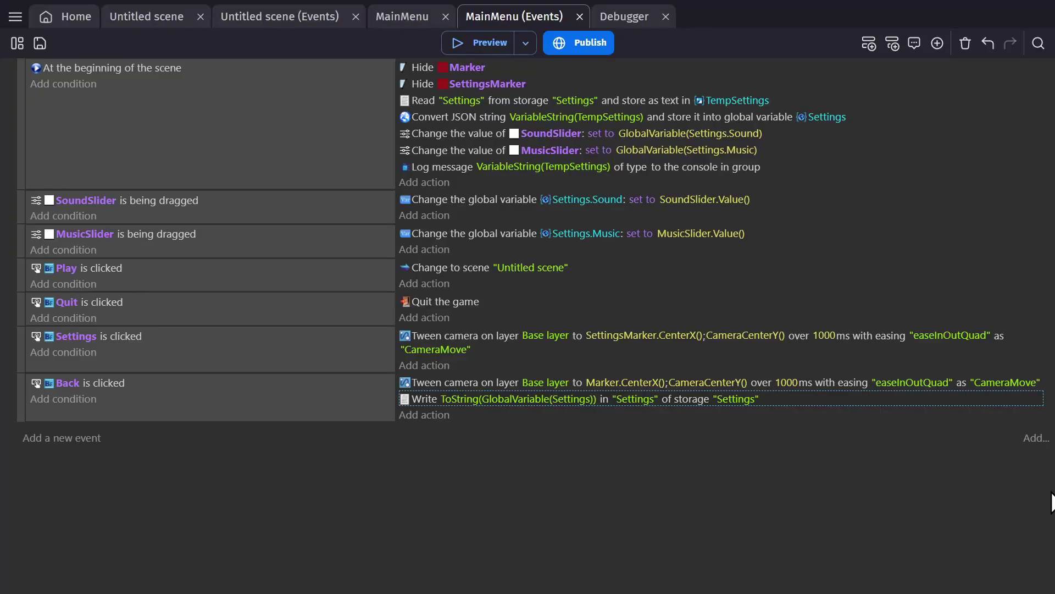
# Change the text in the Back event's storage write action to GlobalVarToJSON(Settings)
pyautogui.click(484, 404)
pyautogui.click(420, 430)
pyautogui.doubleClick(421, 400)
pyautogui.click(656, 333)
pyautogui.click(970, 338)
pyautogui.write('convert')
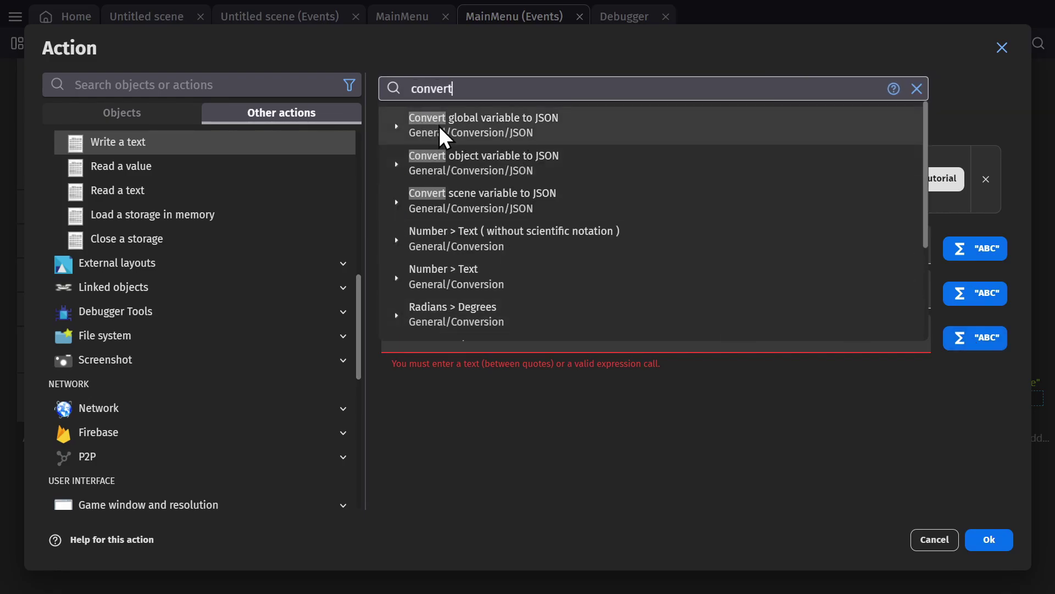
pyautogui.click(546, 127)
pyautogui.click(495, 225)
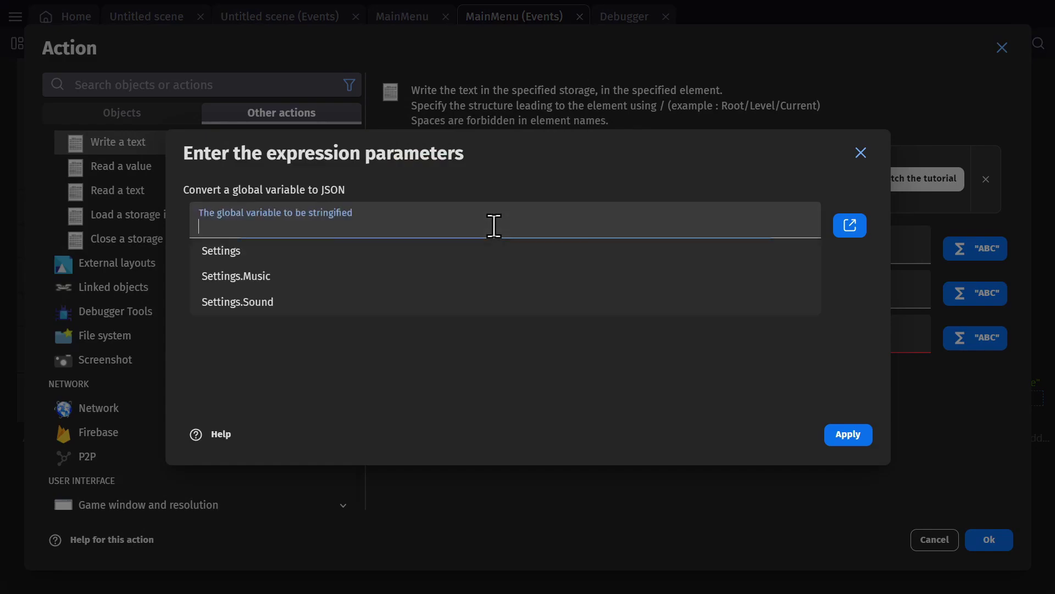
pyautogui.click(308, 250)
pyautogui.click(828, 437)
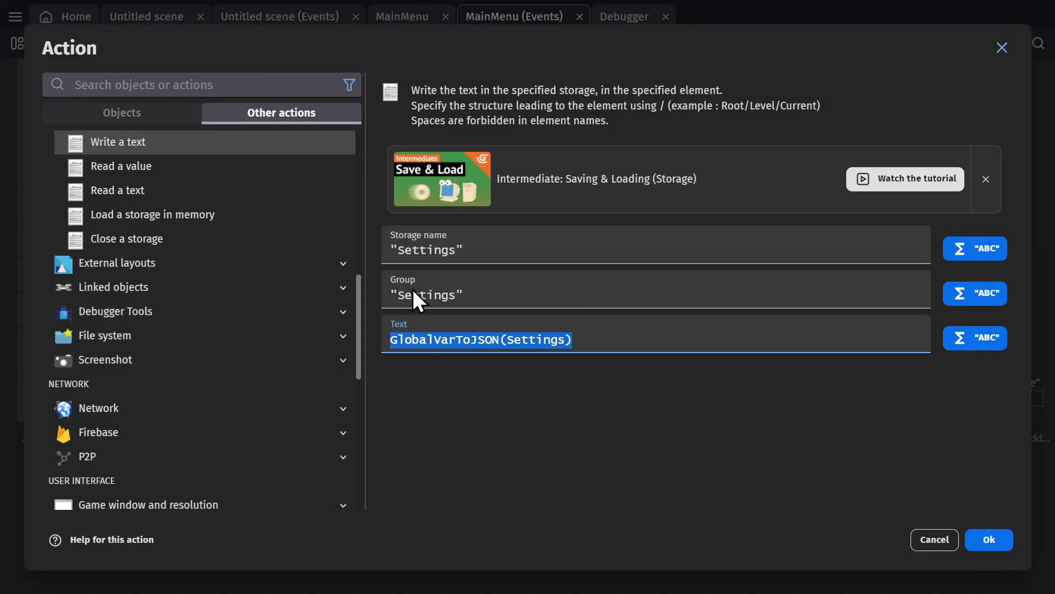
pyautogui.click(989, 540)
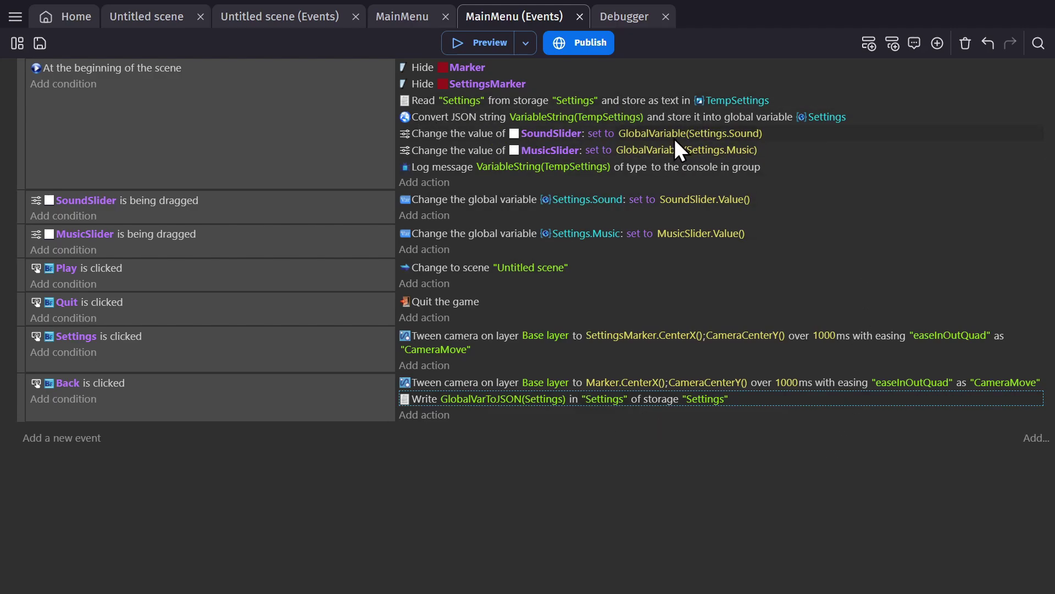
# Delete the console log action for VariableString(TempSettings) from the beginning-of-scene event
pyautogui.click(438, 167)
pyautogui.press('Delete')
pyautogui.click(337, 150)
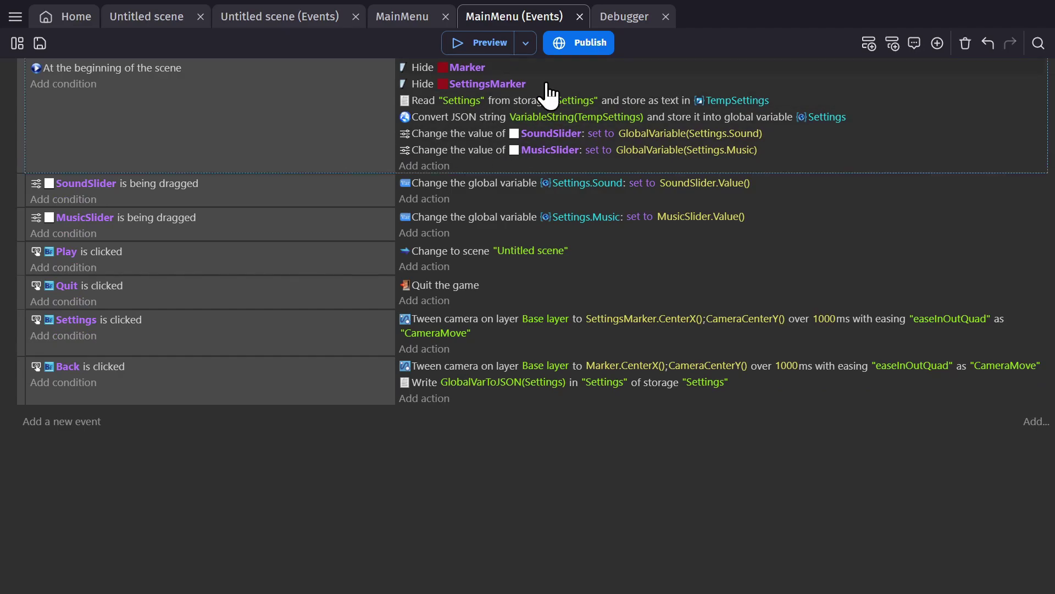
# Test saving with Sound near maximum and Music at about 28, quit through the menu, and check the sliders in a new preview
pyautogui.click(476, 44)
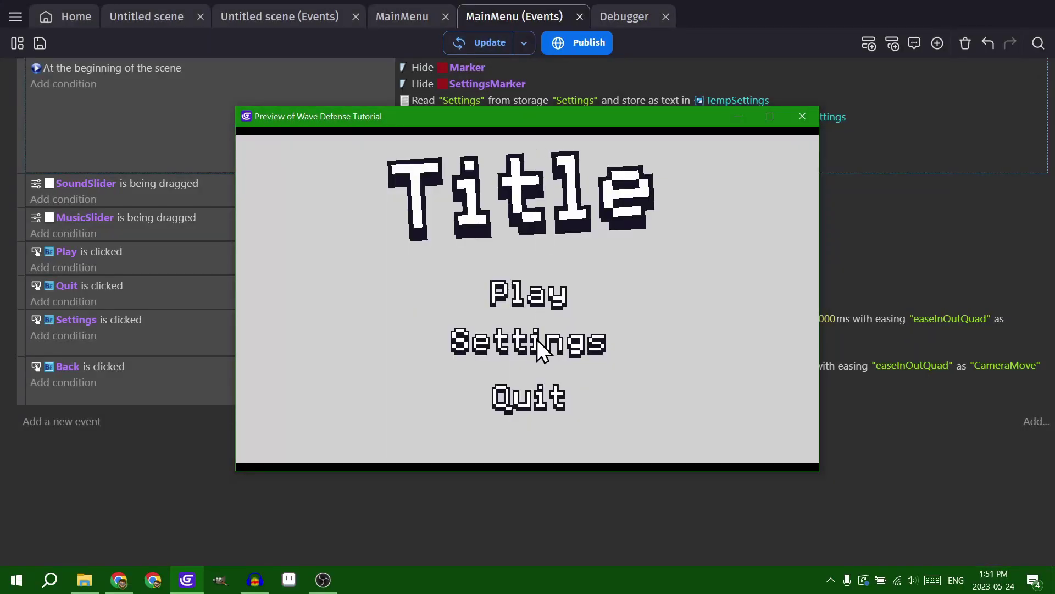
pyautogui.click(536, 345)
pyautogui.moveTo(501, 289); pyautogui.dragTo(644, 290)
pyautogui.moveTo(434, 363); pyautogui.dragTo(486, 376)
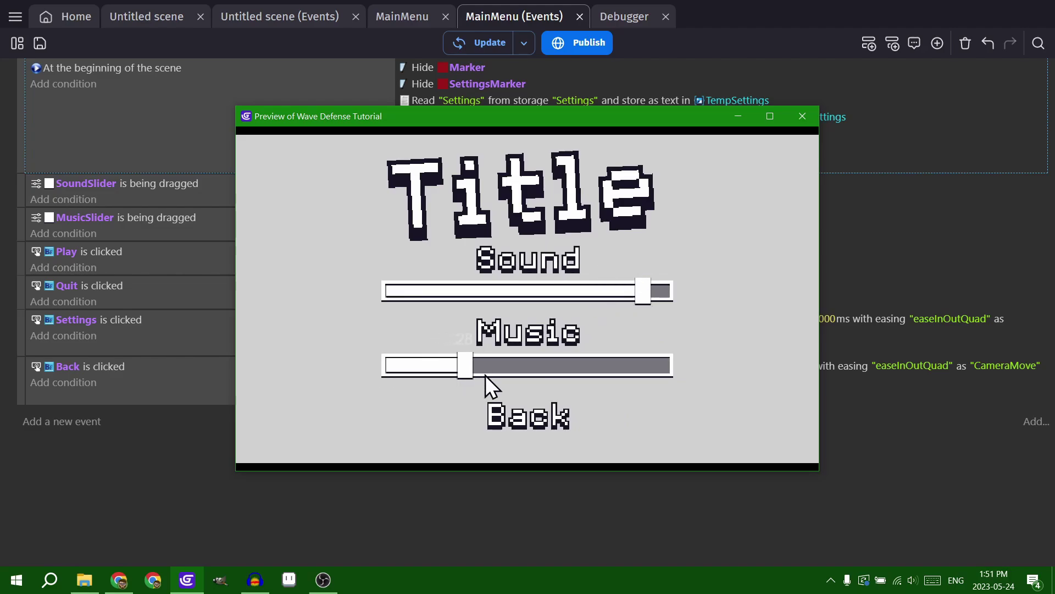
pyautogui.click(520, 415)
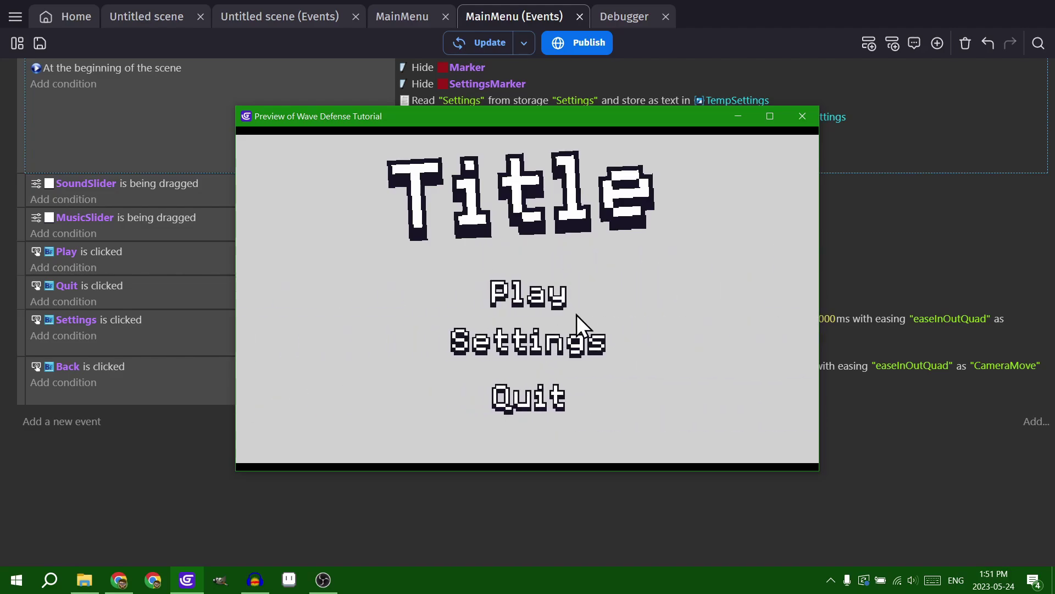
pyautogui.click(506, 407)
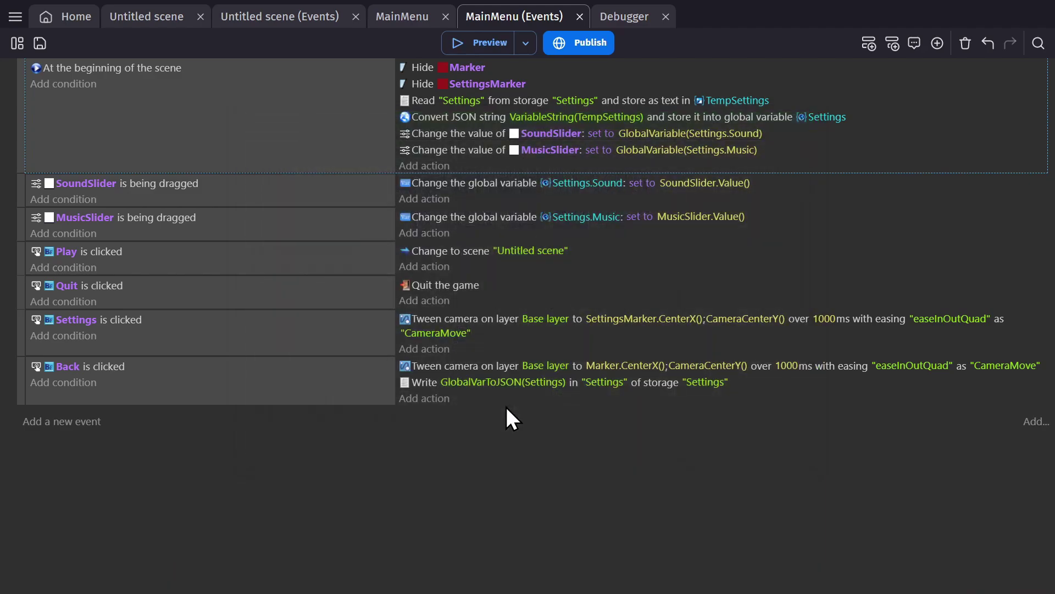
pyautogui.click(497, 42)
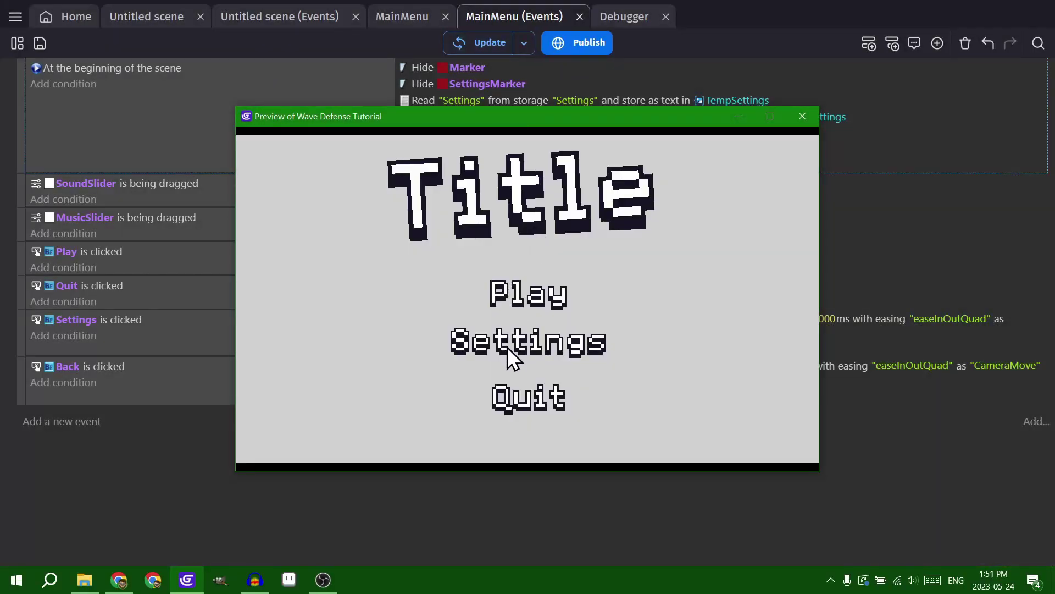
pyautogui.click(507, 348)
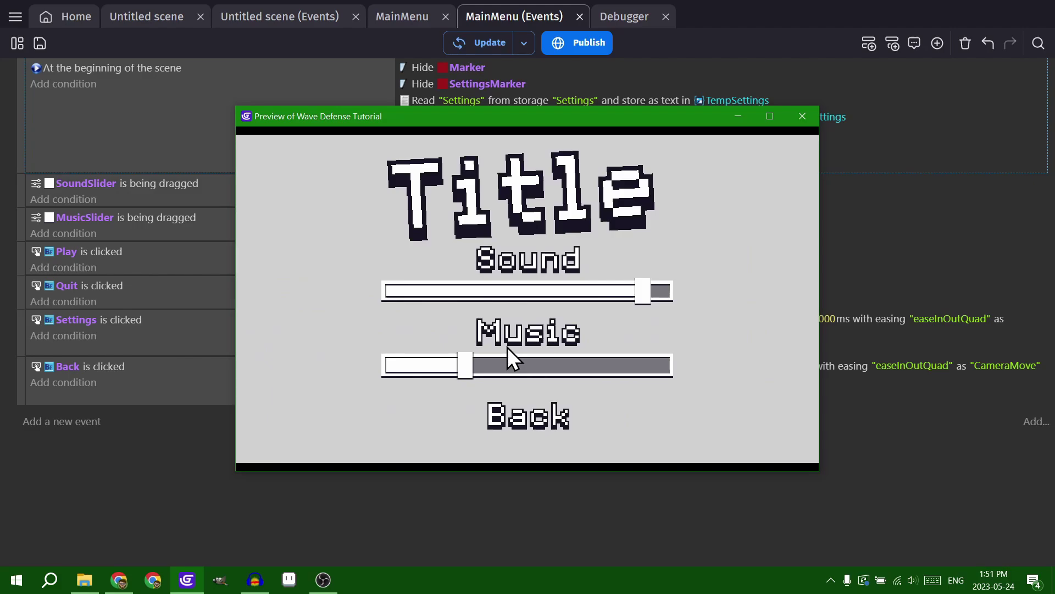
# Test saving by lowering Sound and raising Music, going Back, starting and leaving the game, and checking the sliders on the settings page
pyautogui.moveTo(563, 295); pyautogui.dragTo(426, 292)
pyautogui.moveTo(456, 371); pyautogui.dragTo(537, 372)
pyautogui.click(532, 421)
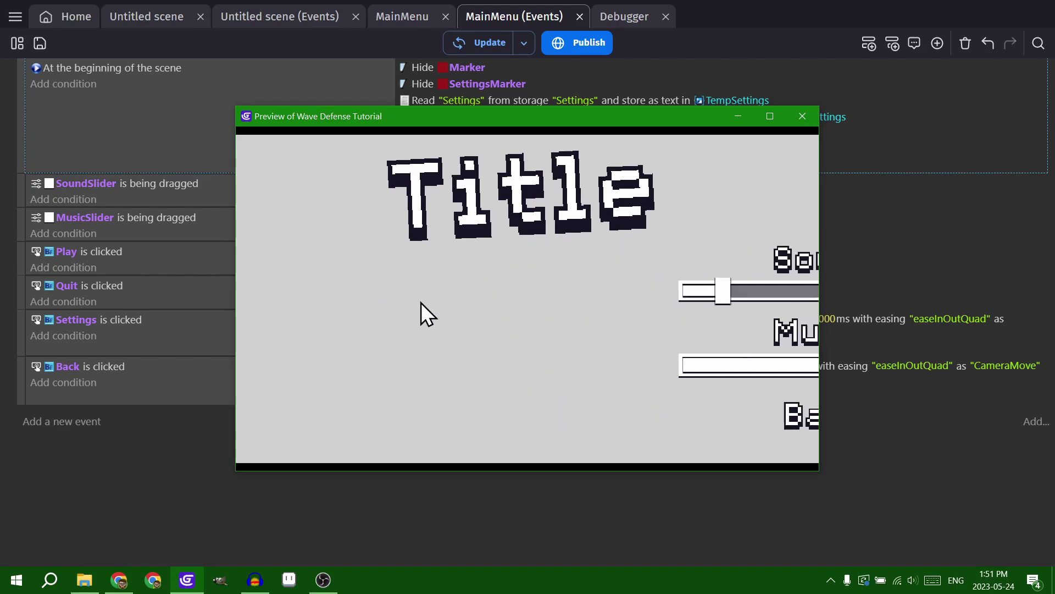
pyautogui.click(544, 297)
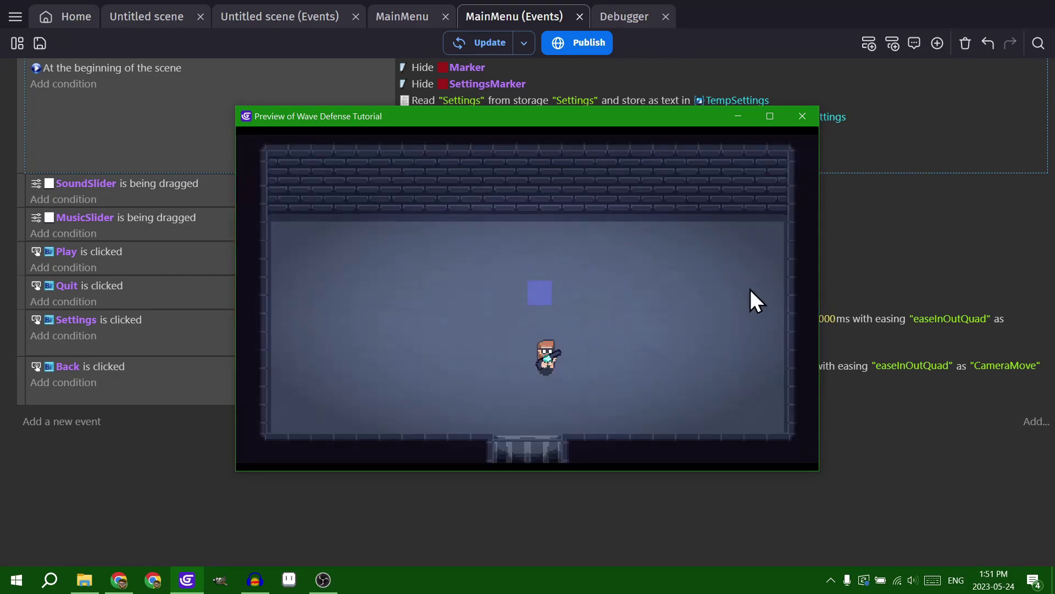
pyautogui.press('Escape')
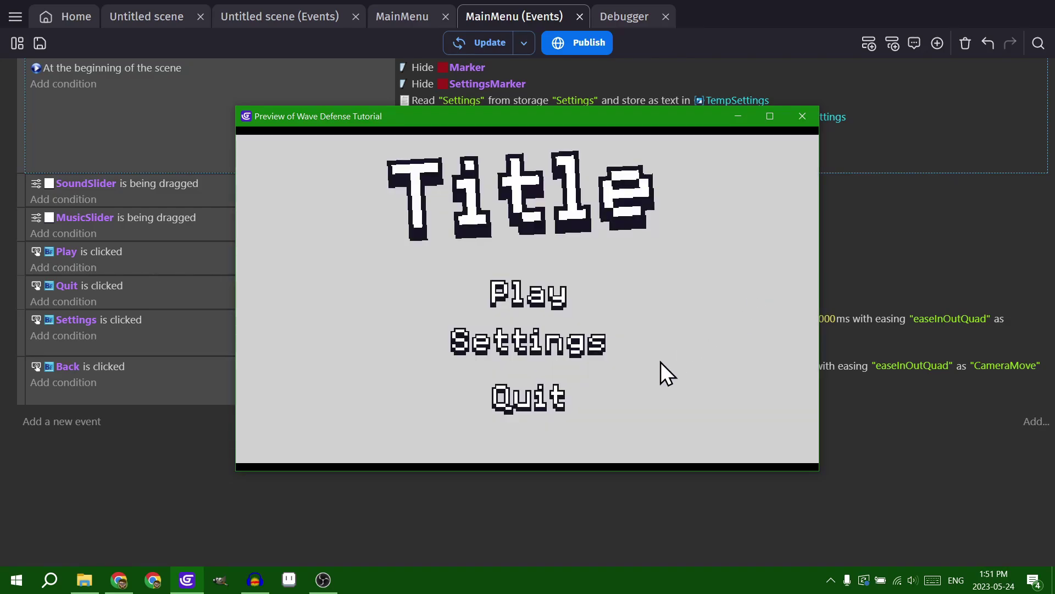
pyautogui.click(569, 343)
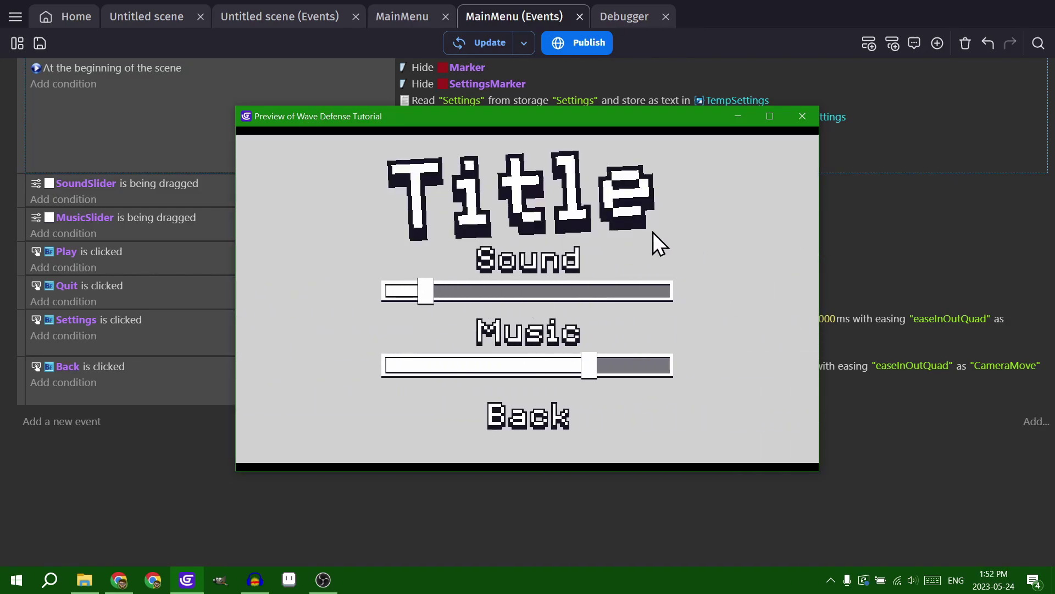
pyautogui.click(550, 414)
pyautogui.click(802, 117)
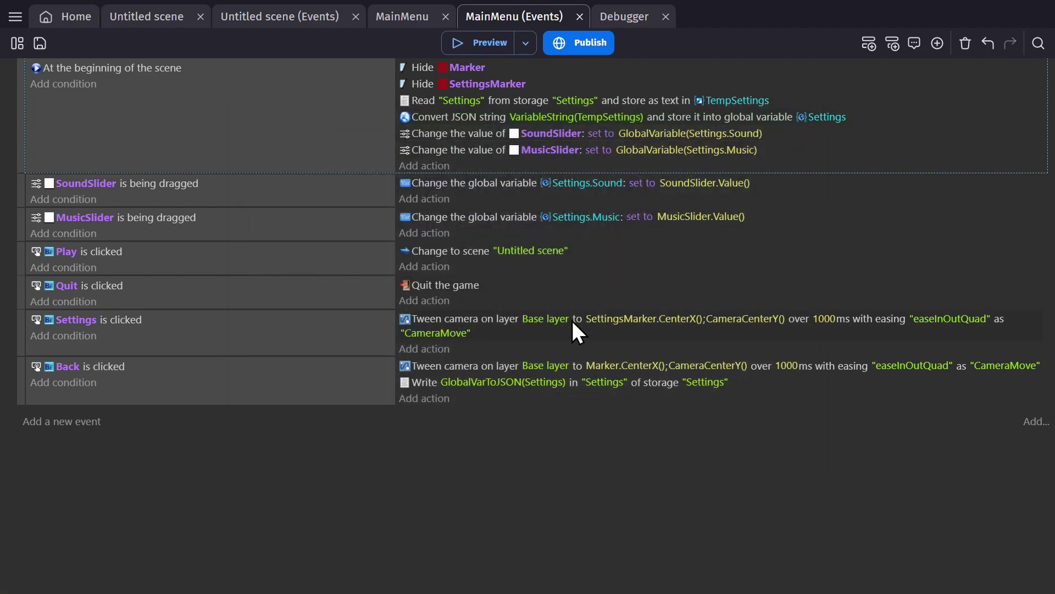
pyautogui.click(431, 384)
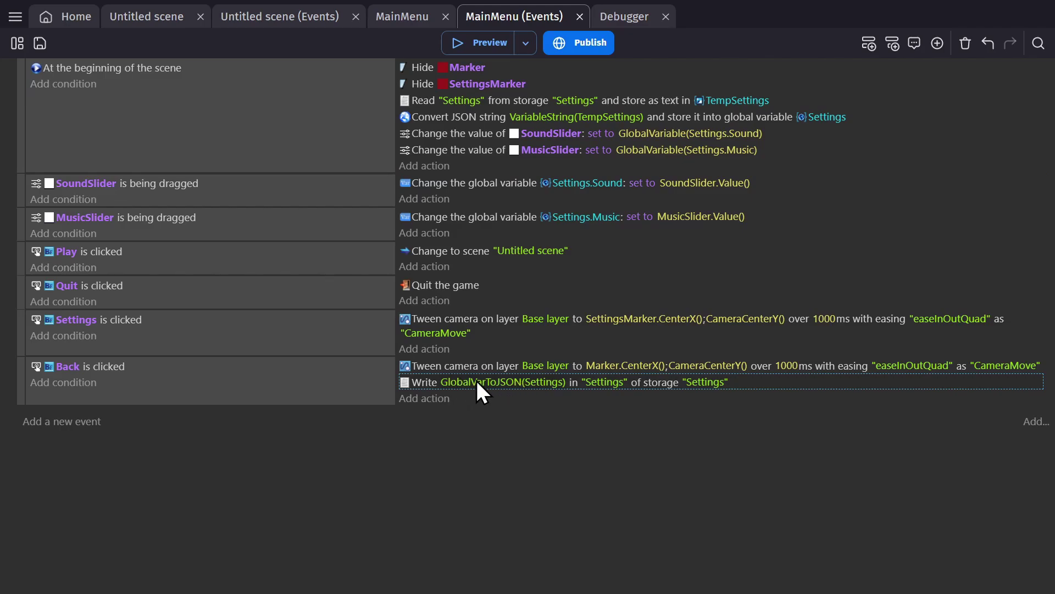
pyautogui.click(417, 104)
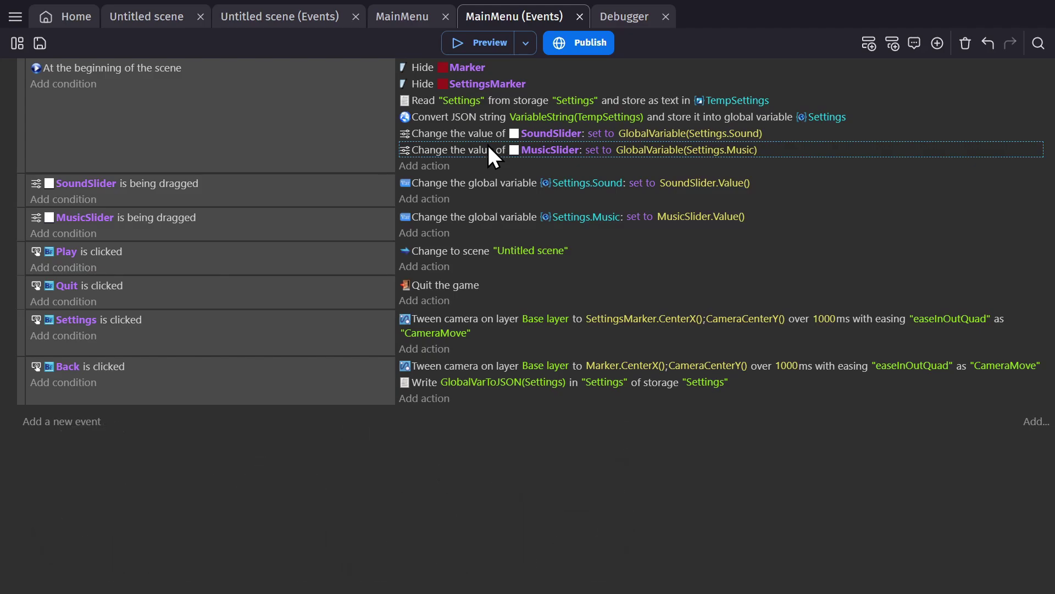
# Open the MainMenu scene and look through the user interface object types available for a new object
pyautogui.click(406, 11)
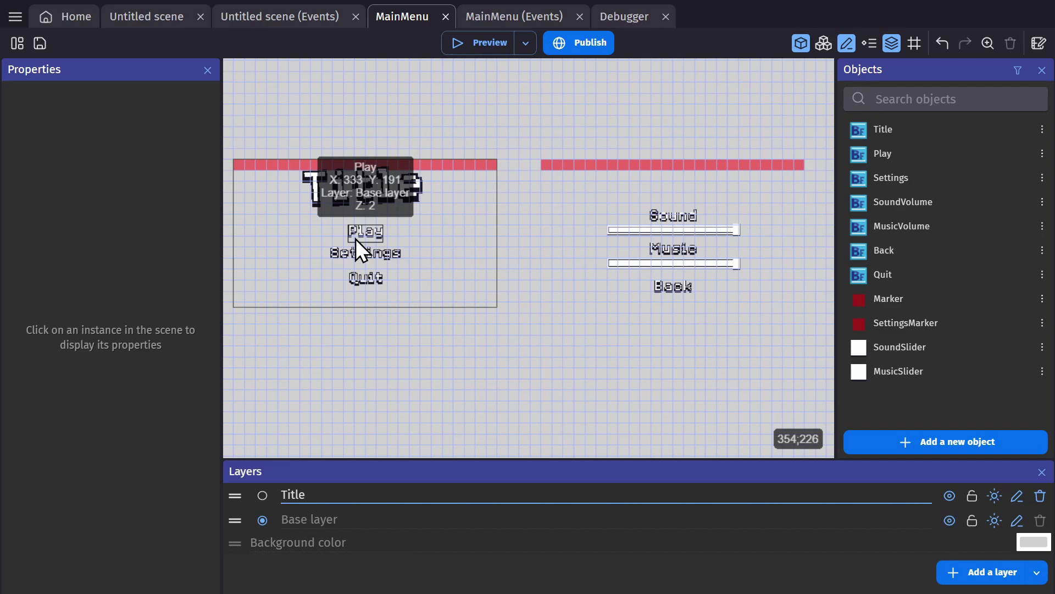
pyautogui.click(929, 440)
pyautogui.scroll(-7, 366, 373)
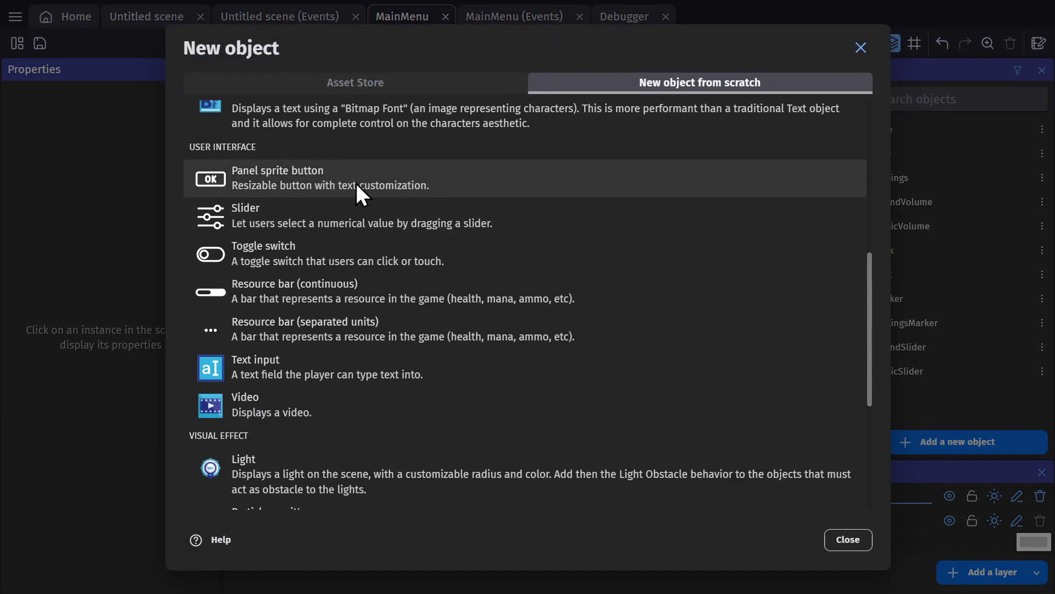
pyautogui.press('Escape')
# Add an Outline effect with its default white color and thickness 2 to the Play text object
pyautogui.doubleClick(358, 231)
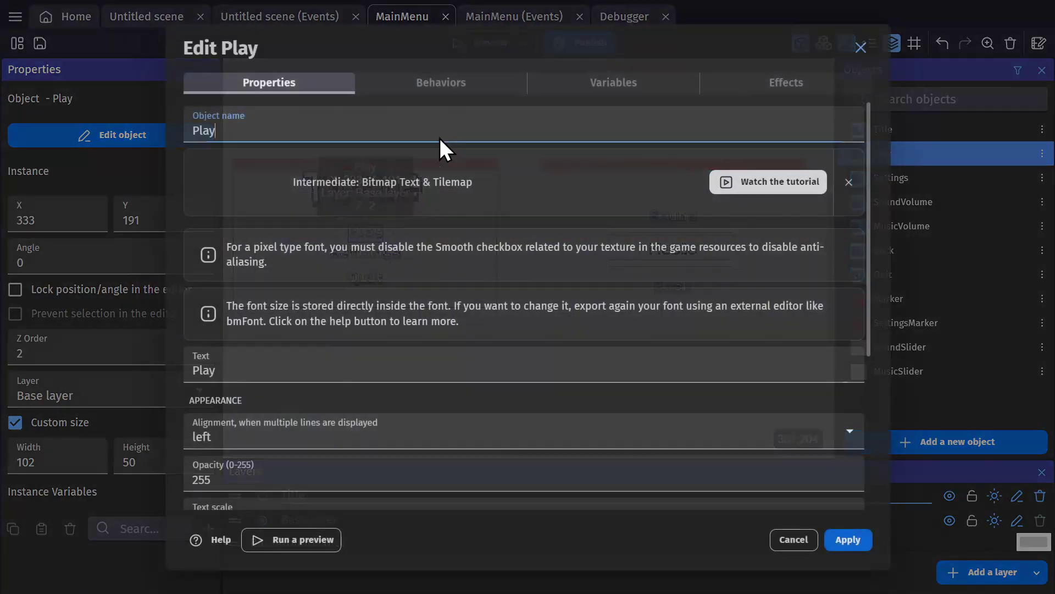
pyautogui.click(763, 86)
pyautogui.click(557, 319)
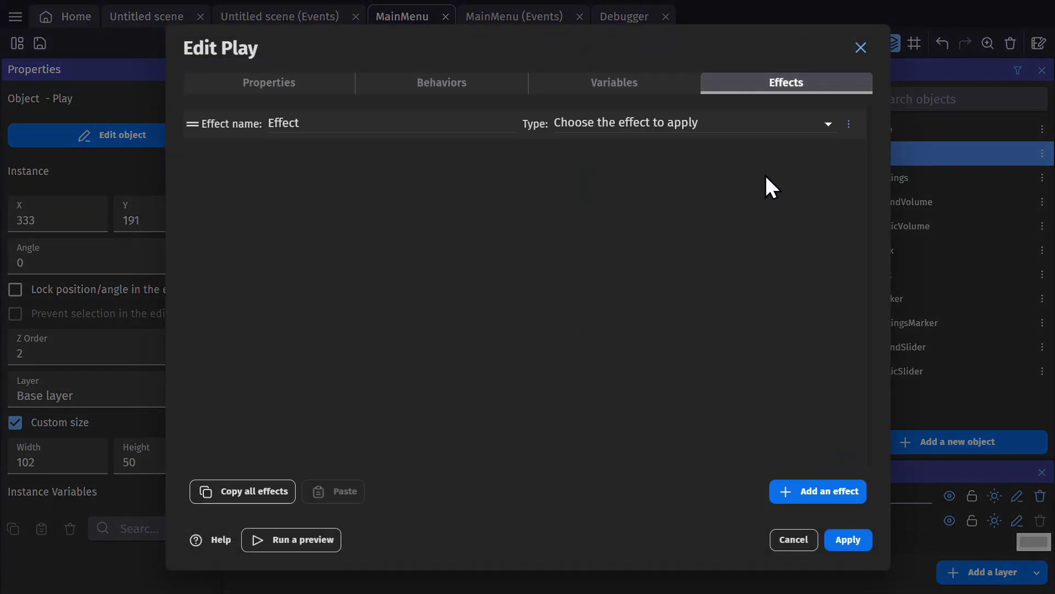
pyautogui.click(740, 125)
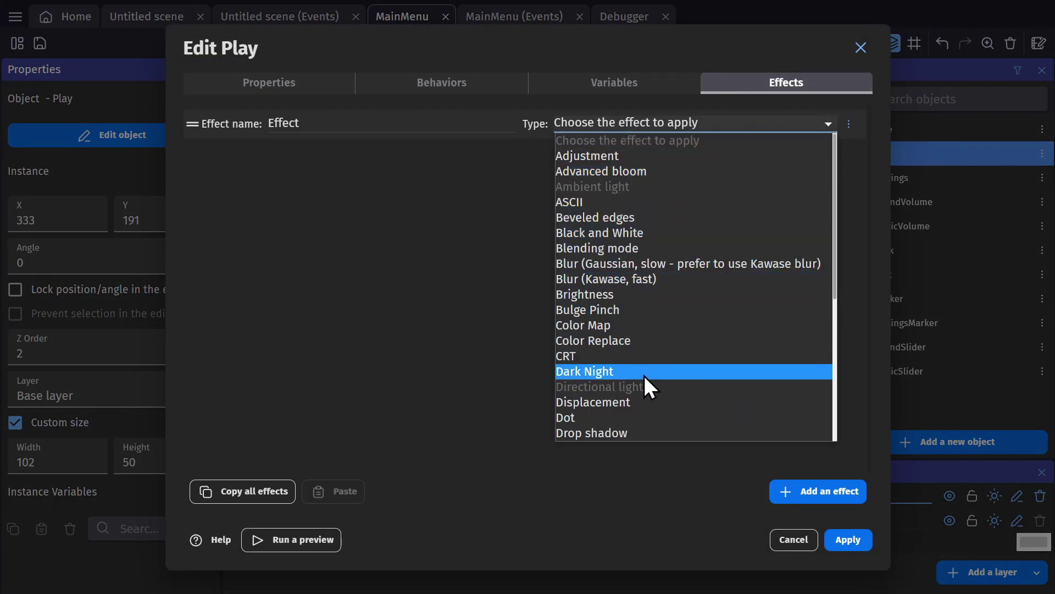
pyautogui.scroll(-5, 645, 375)
pyautogui.click(608, 315)
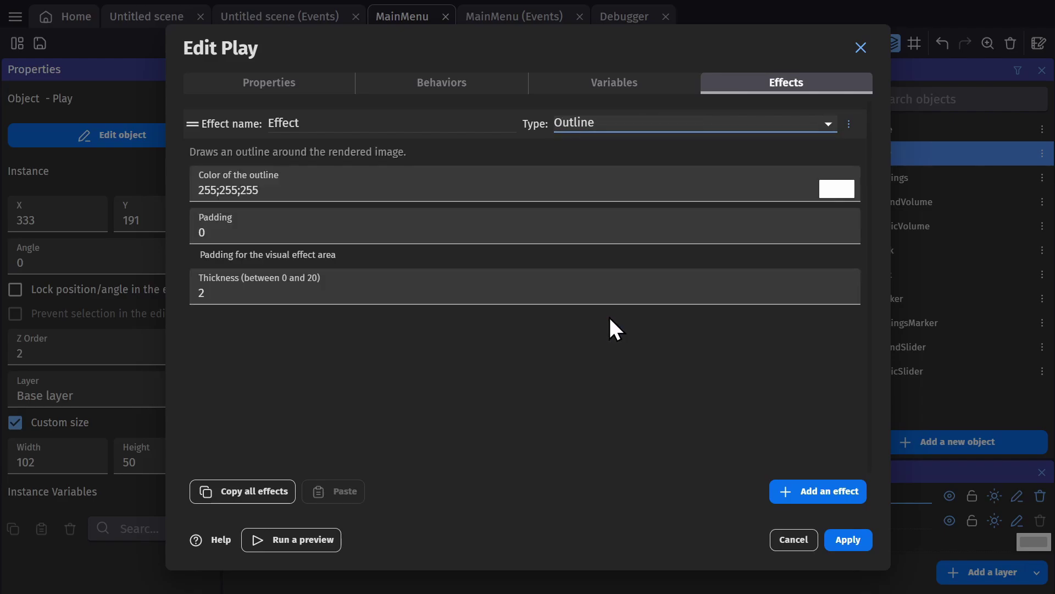
pyautogui.click(856, 544)
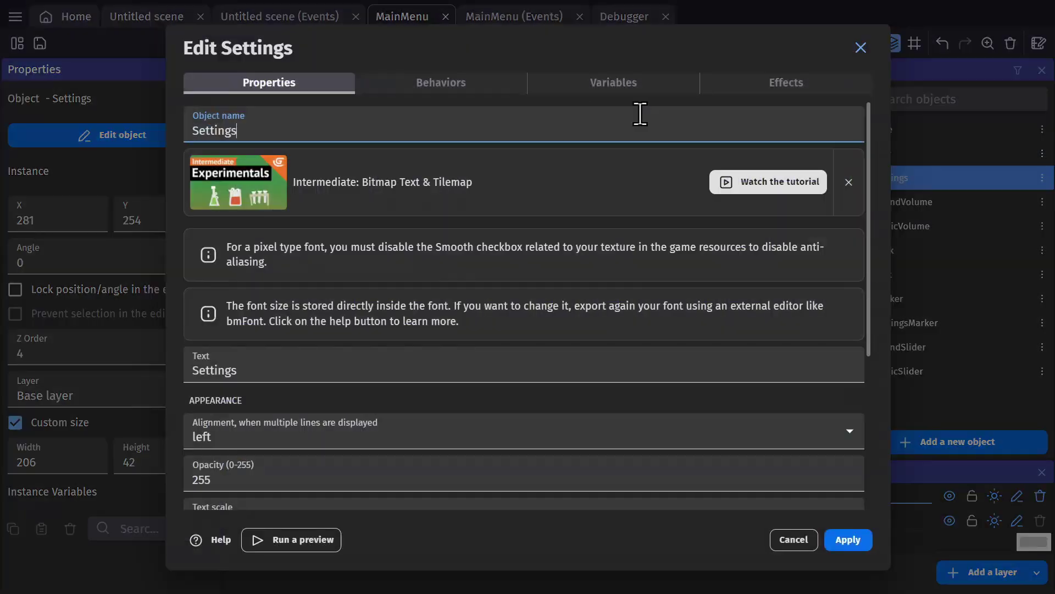
# Add an Outline effect to the Settings text object
pyautogui.click(786, 82)
pyautogui.click(687, 123)
pyautogui.click(608, 315)
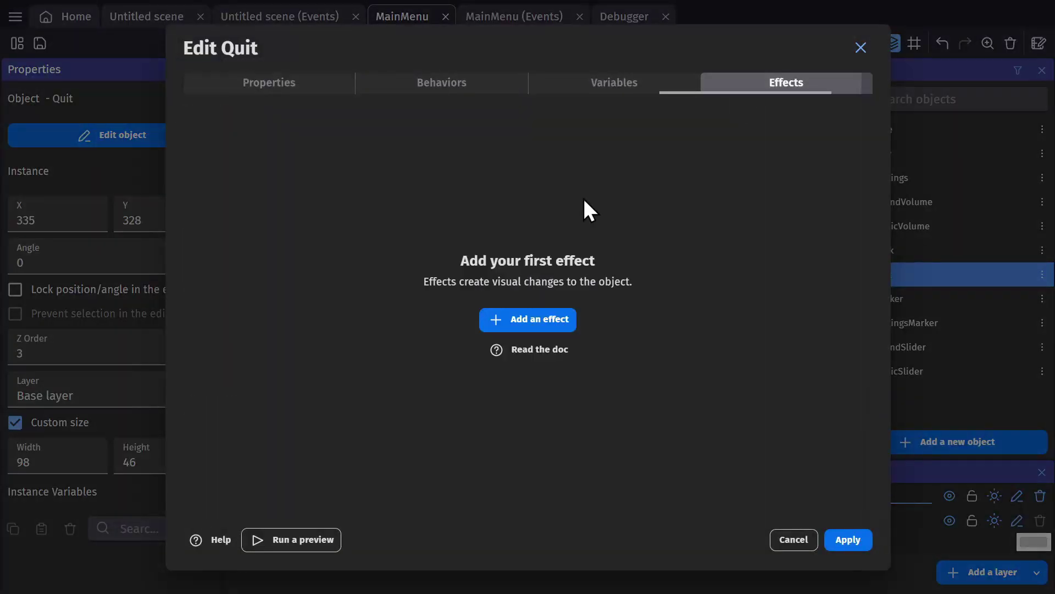
# Add an Outline effect to the Quit text object and apply it
pyautogui.click(526, 319)
pyautogui.click(687, 123)
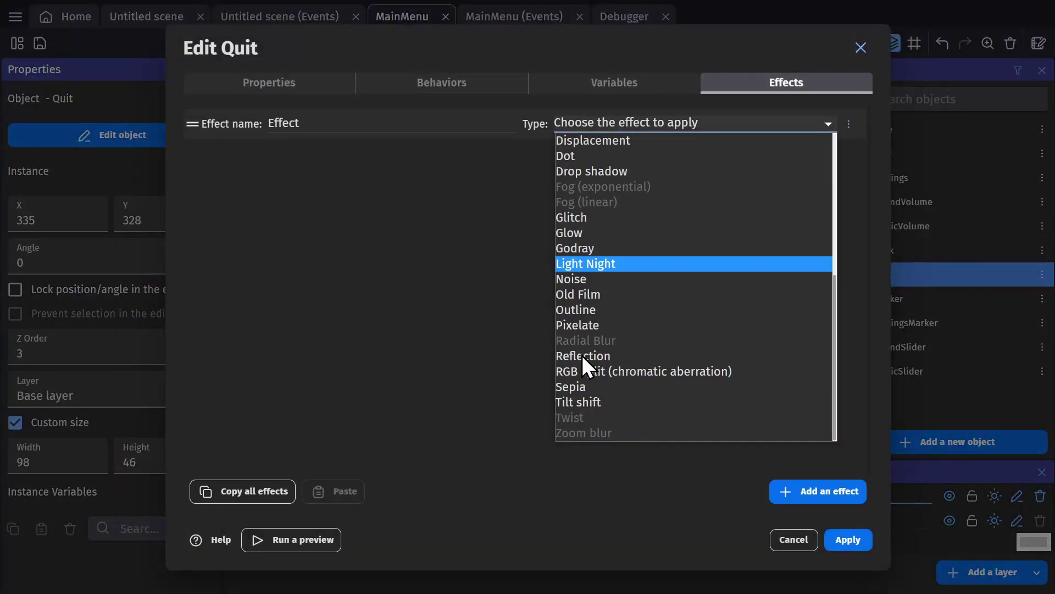
pyautogui.click(583, 310)
pyautogui.click(841, 540)
# Add an Outline effect to the Back text object on the settings page
pyautogui.doubleClick(675, 287)
pyautogui.click(785, 82)
pyautogui.click(527, 318)
pyautogui.click(691, 124)
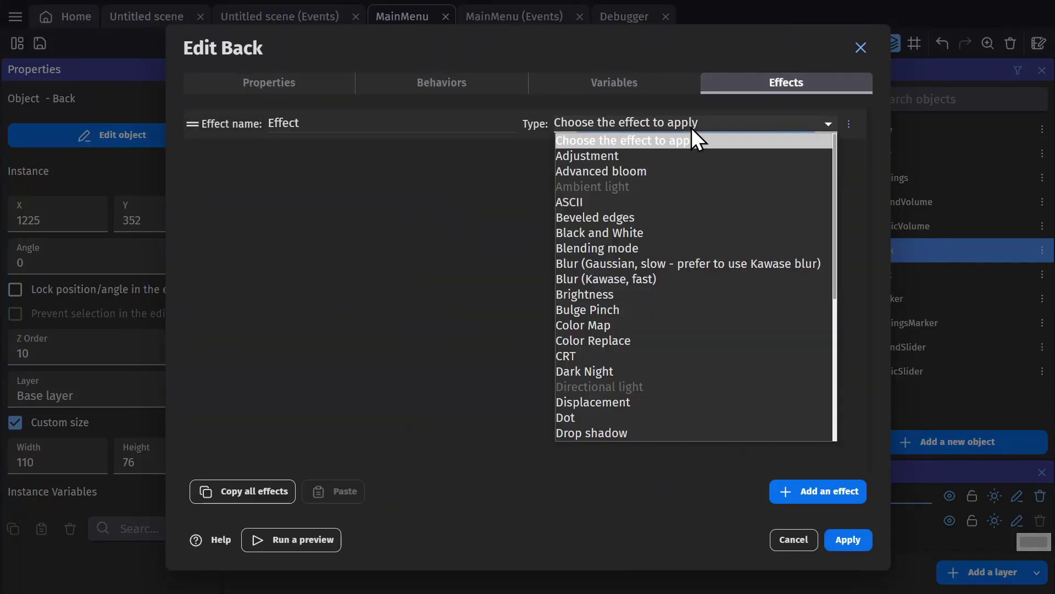
pyautogui.scroll(-5, 691, 220)
pyautogui.click(611, 306)
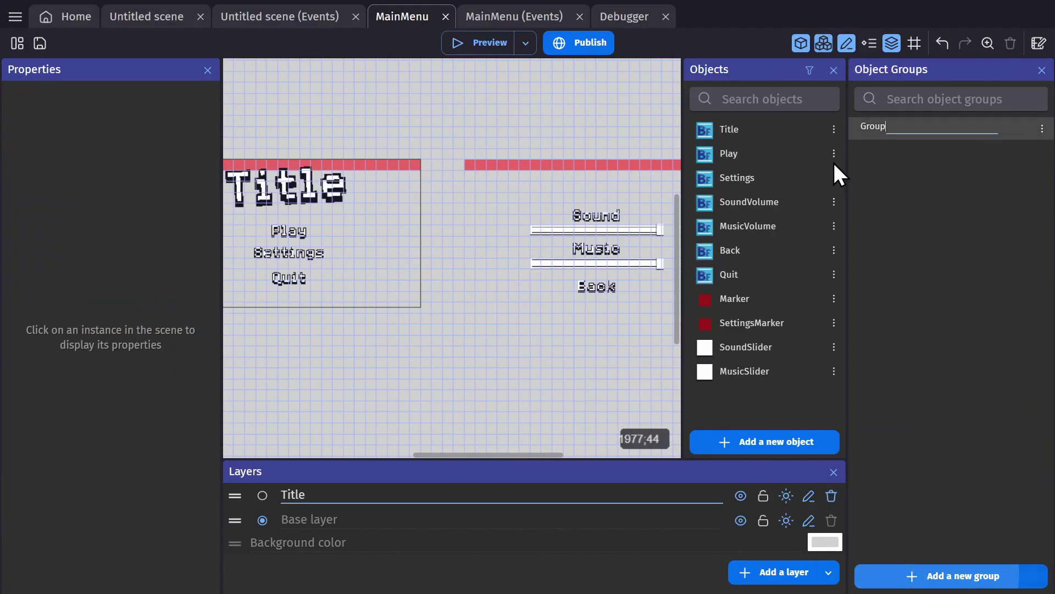
# Name the new object group Buttons and add Play, Settings, Back and Quit to it
pyautogui.doubleClick(915, 130)
pyautogui.write('Buttons')
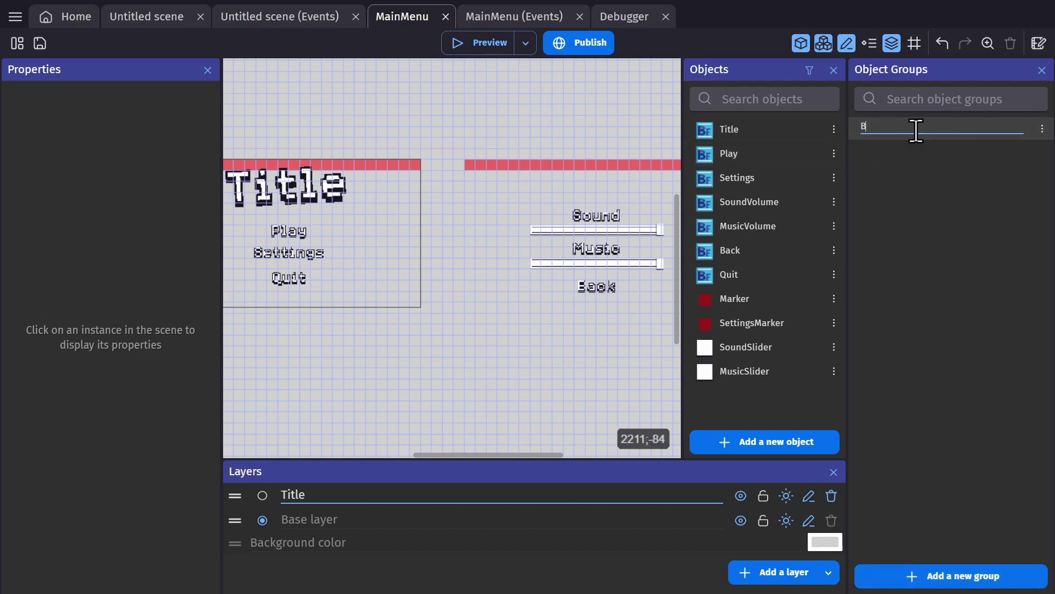
pyautogui.press('Return')
pyautogui.doubleClick(902, 126)
pyautogui.click(293, 352)
pyautogui.click(252, 132)
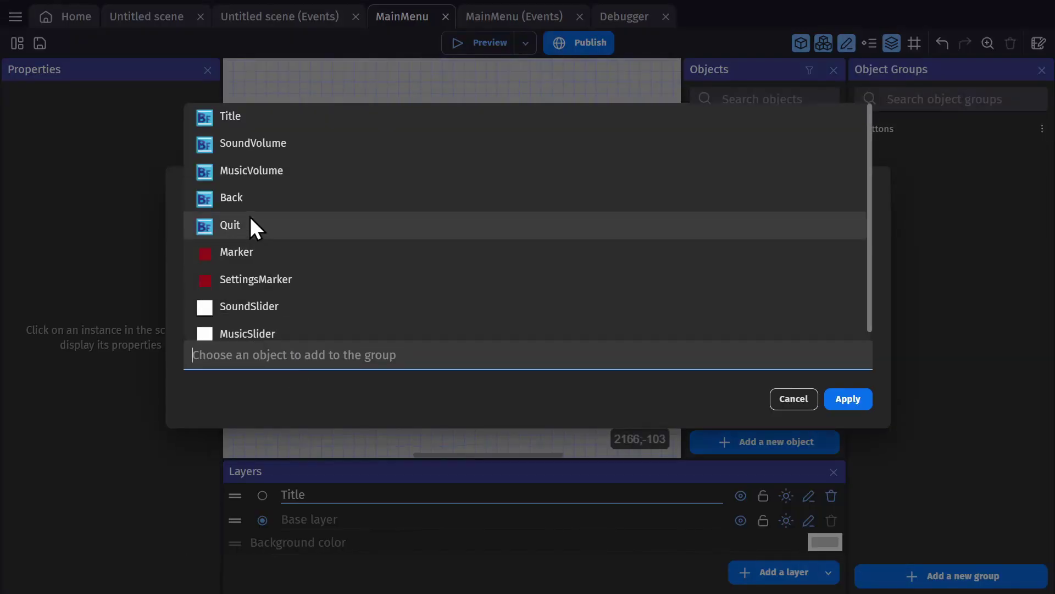
pyautogui.click(249, 199)
pyautogui.click(846, 410)
pyautogui.click(1041, 70)
# In the MainMenu events, give the new event an Is hovered condition for the Buttons group
pyautogui.click(514, 17)
pyautogui.click(87, 186)
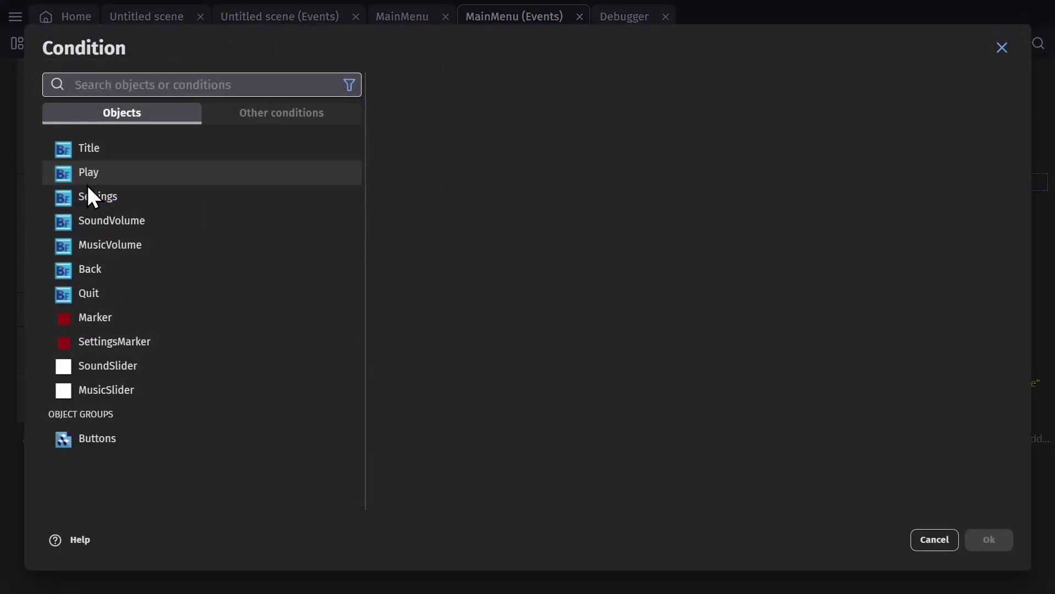
pyautogui.write('hover')
pyautogui.click(144, 160)
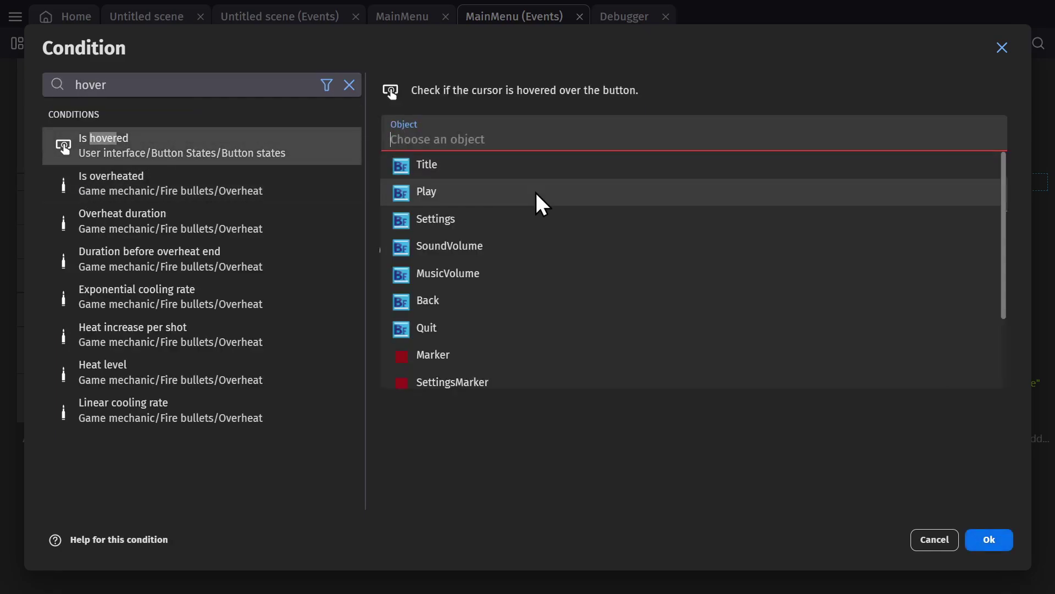
pyautogui.write('butt')
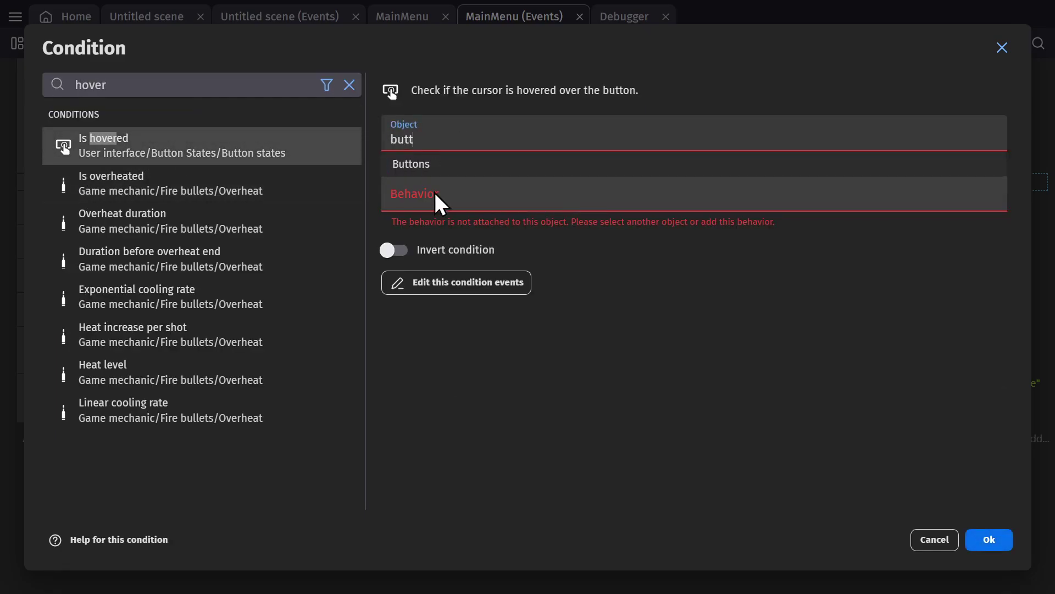
pyautogui.click(405, 164)
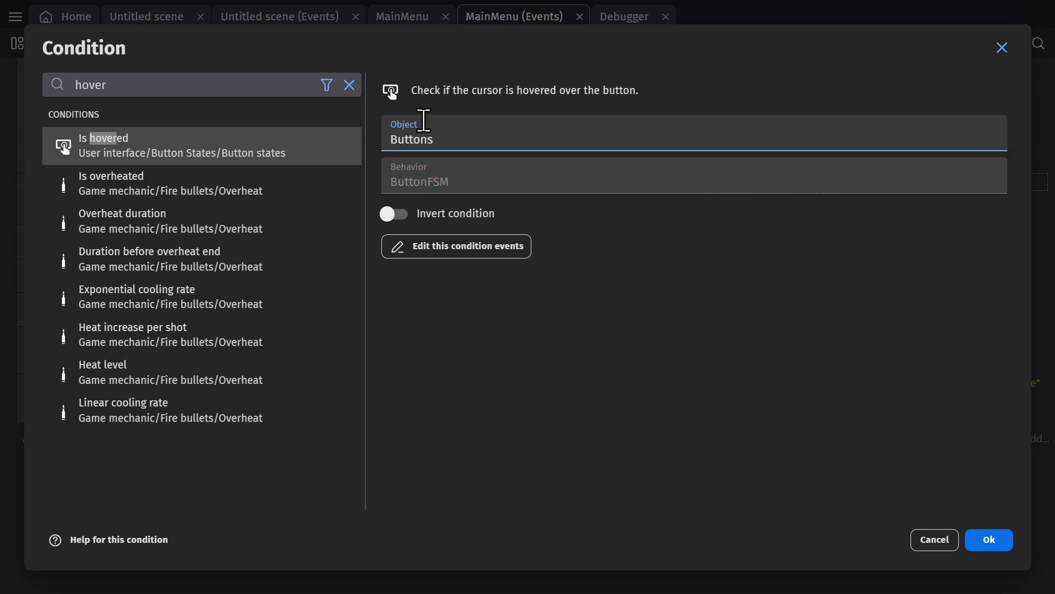
pyautogui.click(993, 547)
# Add an action to the hover event that enables the effect "Effect" on Buttons
pyautogui.click(431, 196)
pyautogui.write('effect')
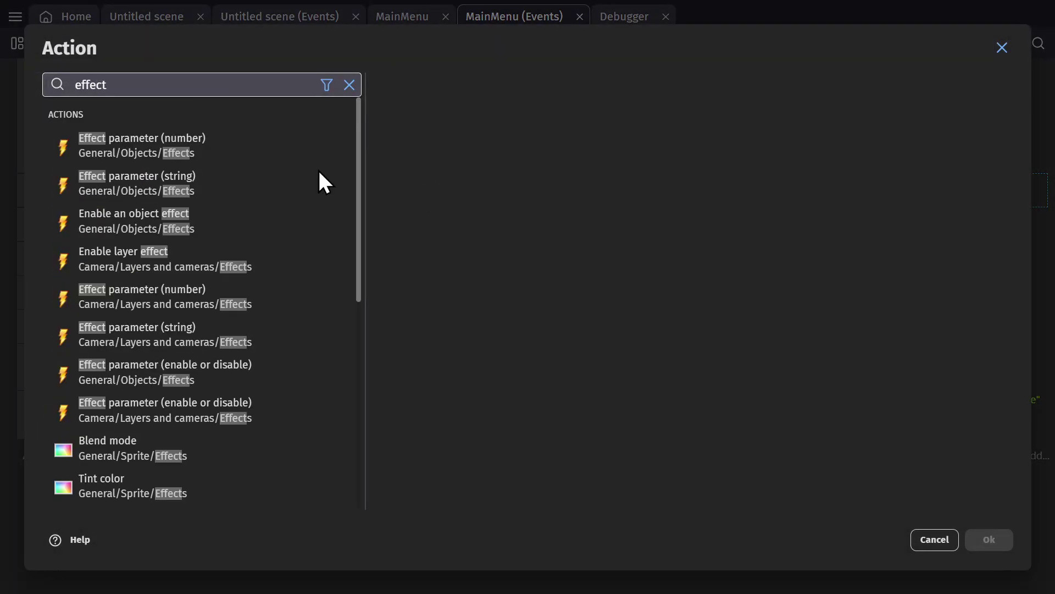
pyautogui.click(219, 229)
pyautogui.scroll(-2, 452, 170)
pyautogui.click(452, 311)
pyautogui.click(456, 177)
pyautogui.write('"Effect"')
pyautogui.click(949, 221)
pyautogui.click(989, 539)
# Duplicate the Buttons hover event and set the copy's enable effect action to no
pyautogui.hotkey('ctrl', 'c')
pyautogui.hotkey('ctrl', 'v')
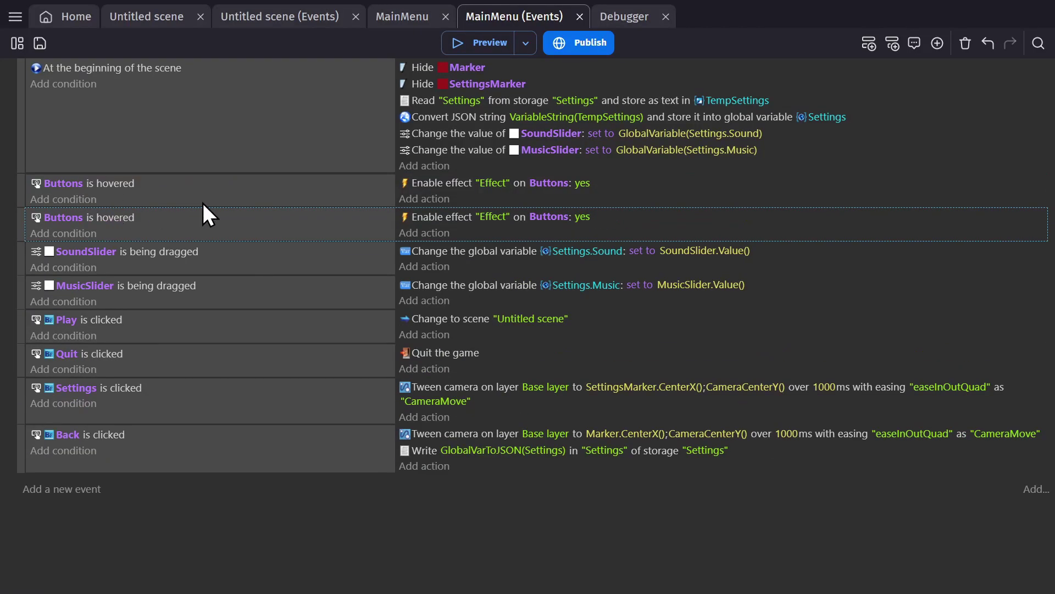
pyautogui.click(580, 220)
pyautogui.click(684, 253)
pyautogui.click(428, 240)
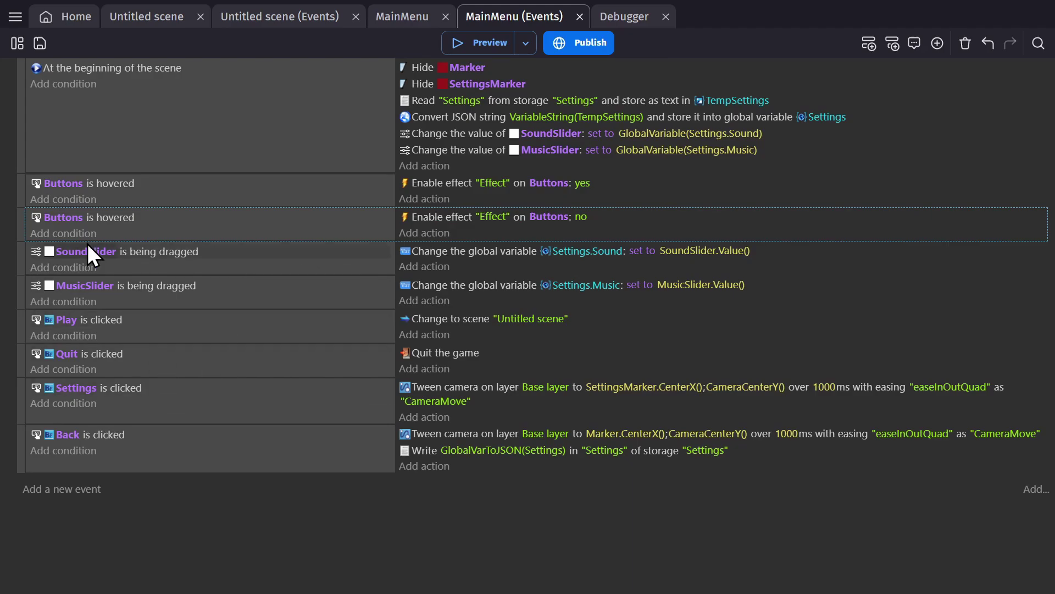
# Preview the main menu to check the hover outline on the buttons
pyautogui.click(71, 199)
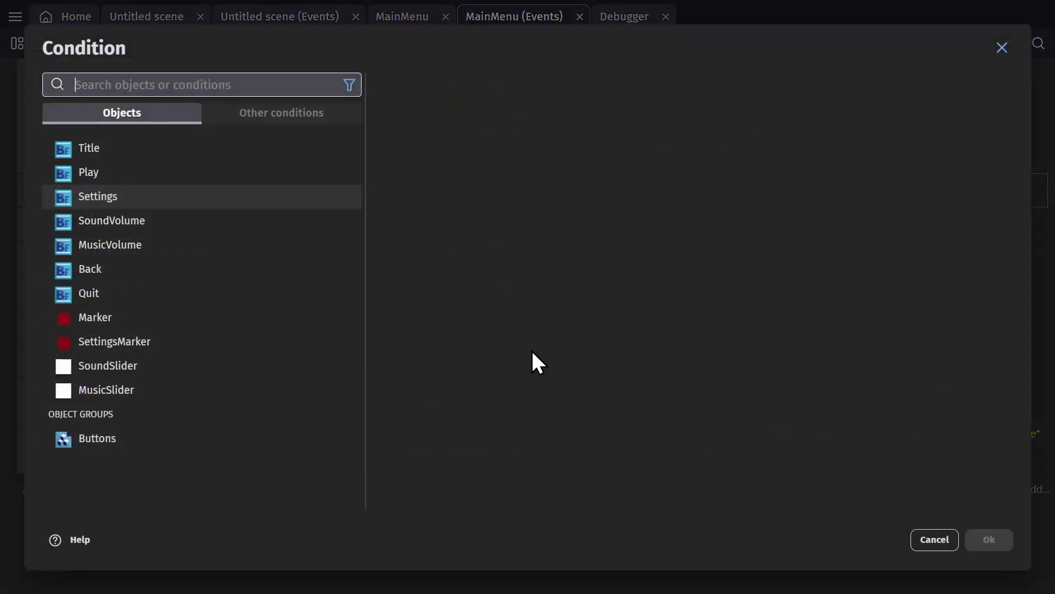
pyautogui.click(937, 547)
pyautogui.click(485, 50)
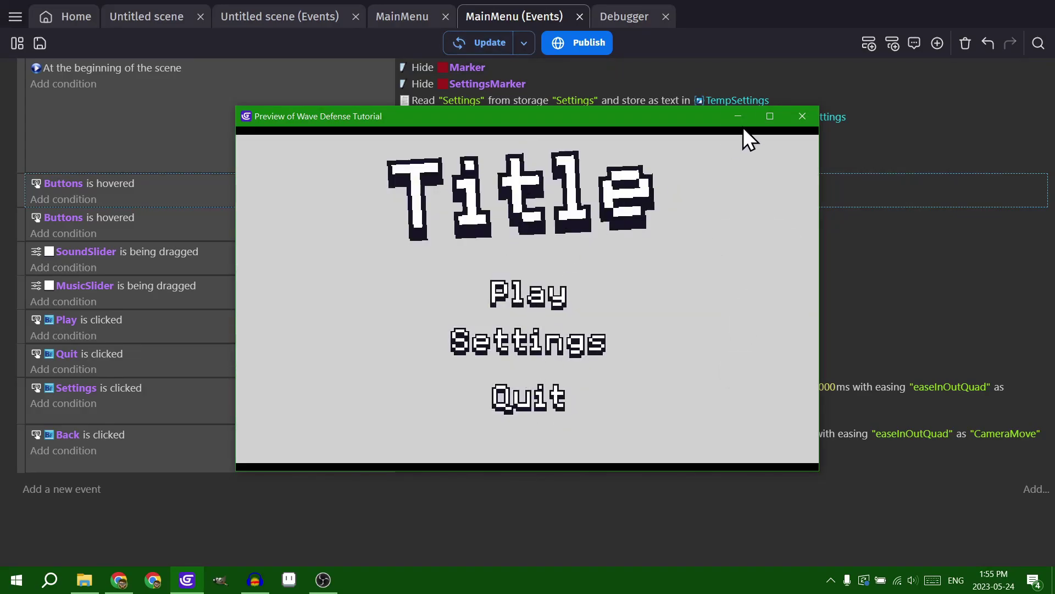
pyautogui.click(803, 116)
# Invert the Buttons is hovered condition in the event that disables the effect
pyautogui.click(146, 222)
pyautogui.rightClick(144, 217)
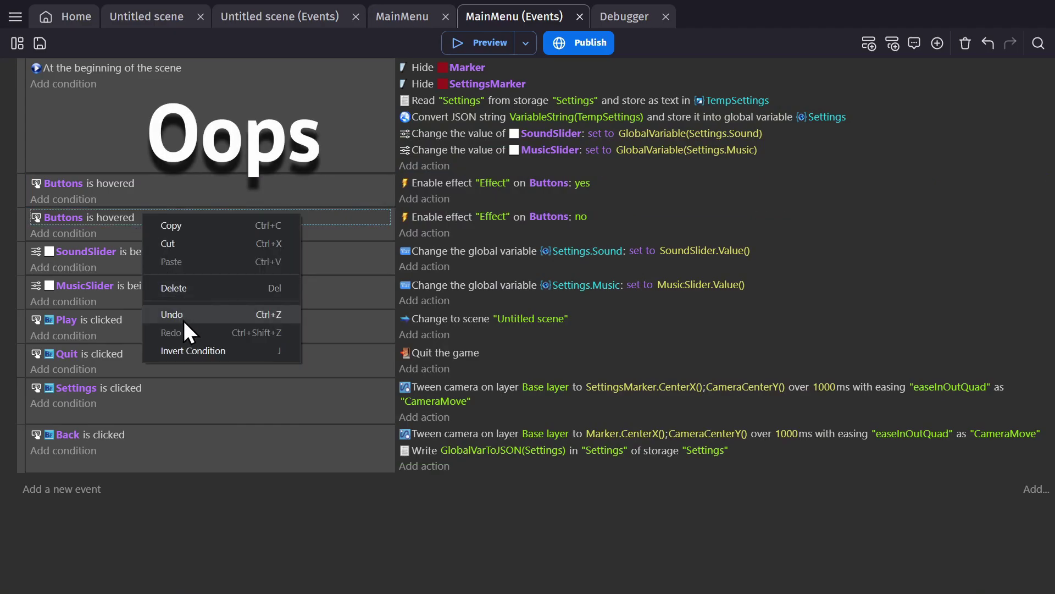
pyautogui.click(190, 346)
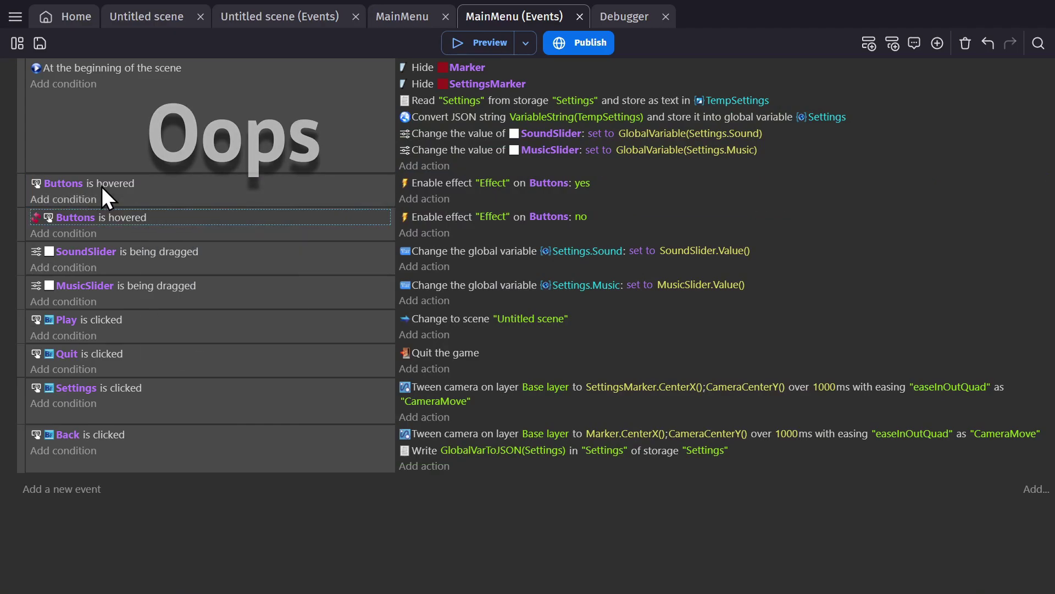
# Preview the menu again and test the button outlines while going to the settings page and back
pyautogui.click(482, 43)
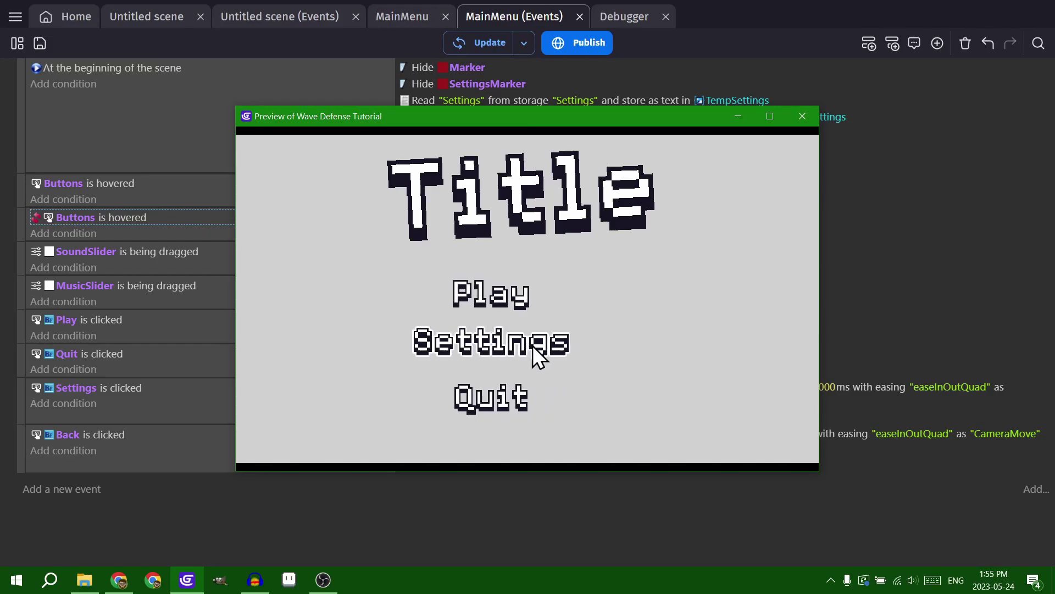
pyautogui.click(533, 345)
pyautogui.click(540, 411)
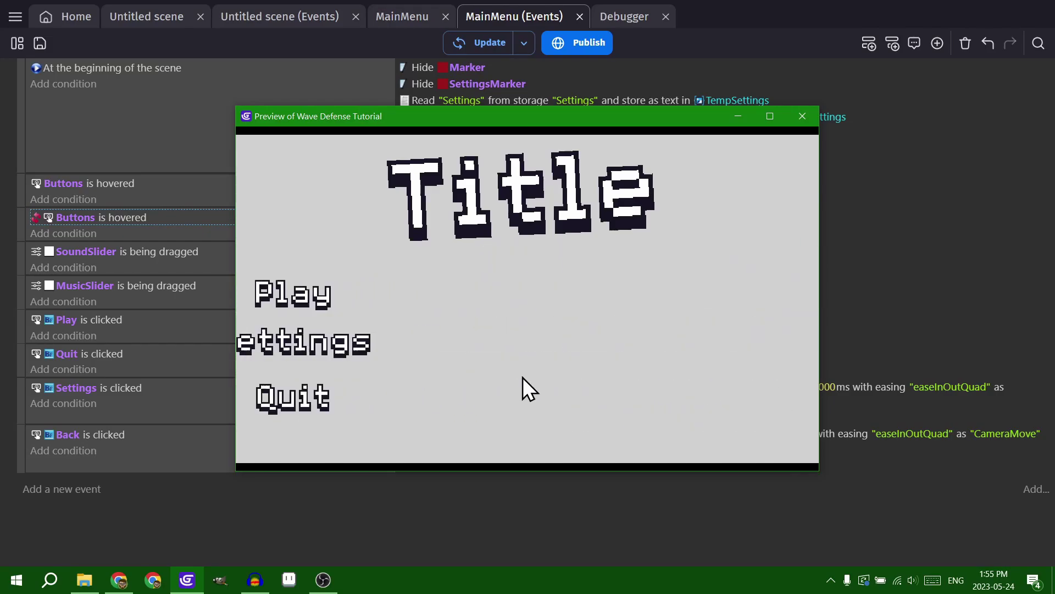
pyautogui.click(802, 116)
# Copy the background color value from the Untitled scene's properties
pyautogui.click(319, 16)
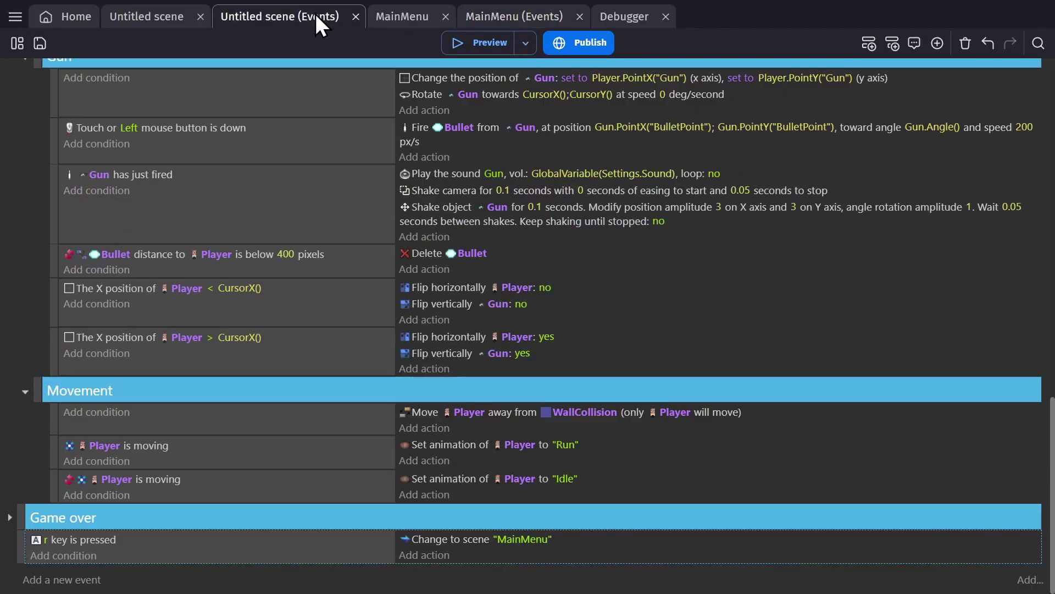
pyautogui.click(190, 17)
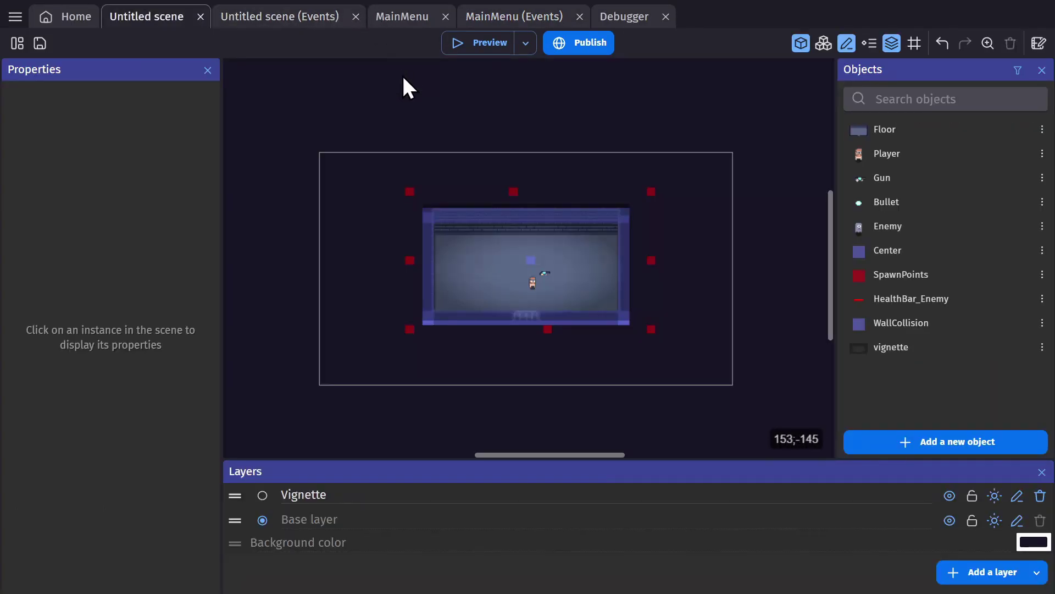
pyautogui.rightClick(405, 93)
pyautogui.click(456, 275)
pyautogui.click(713, 305)
pyautogui.doubleClick(740, 440)
pyautogui.click(587, 412)
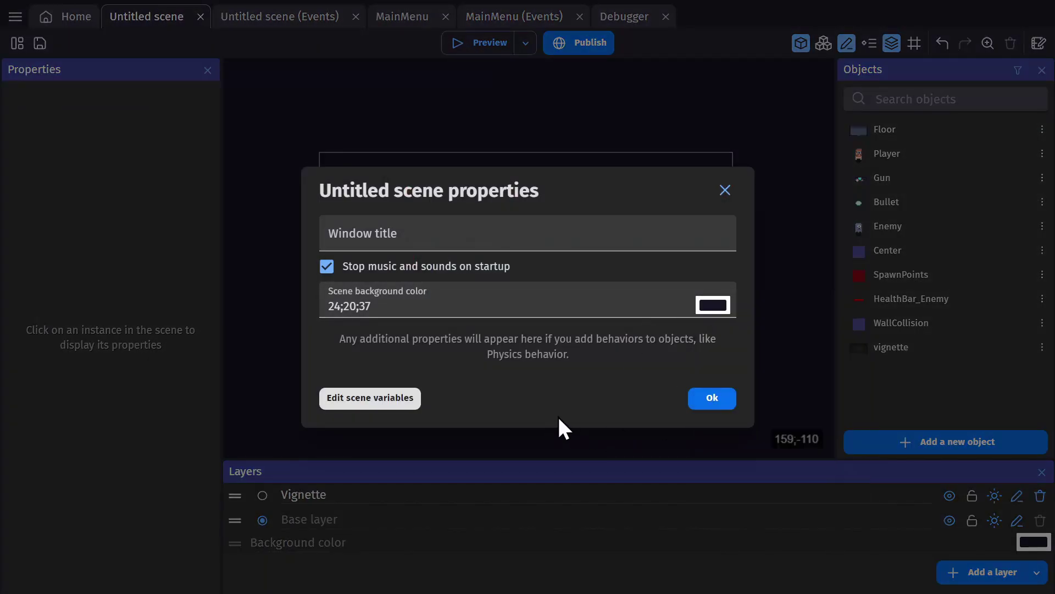
pyautogui.click(717, 398)
# Set the MainMenu scene's background color to the copied dark value 24;20;37
pyautogui.click(402, 16)
pyautogui.rightClick(689, 127)
pyautogui.click(736, 308)
pyautogui.click(713, 305)
pyautogui.click(745, 442)
pyautogui.doubleClick(745, 442)
pyautogui.hotkey('ctrl', 'v')
pyautogui.press('Return')
pyautogui.scroll(-2, 558, 335)
pyautogui.scroll(1, 604, 334)
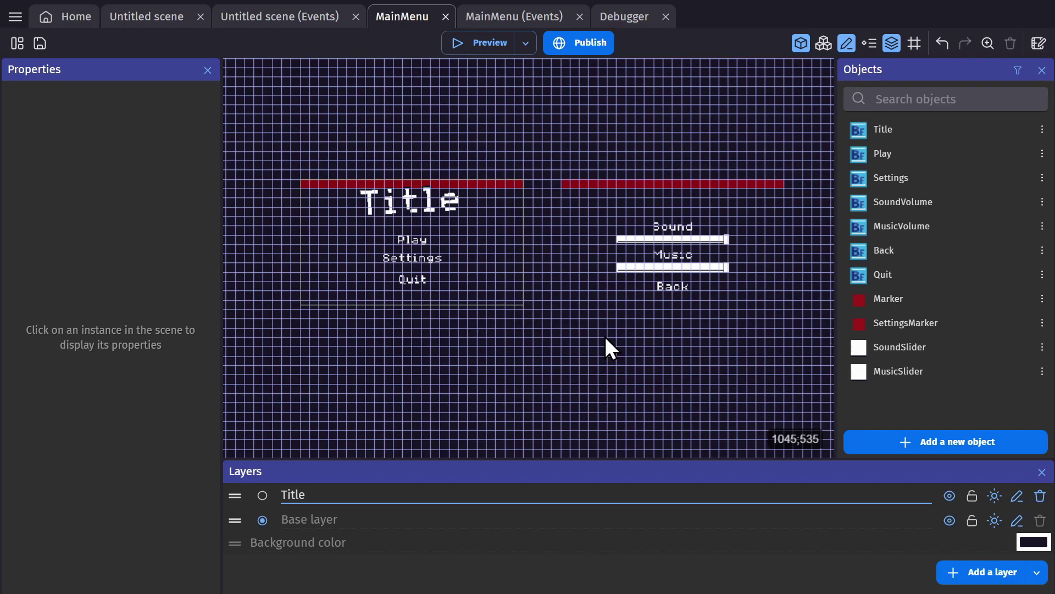
# Search the extensions for "transition" and install Flash and transition painter in the project
pyautogui.click(942, 448)
pyautogui.click(848, 539)
pyautogui.click(15, 16)
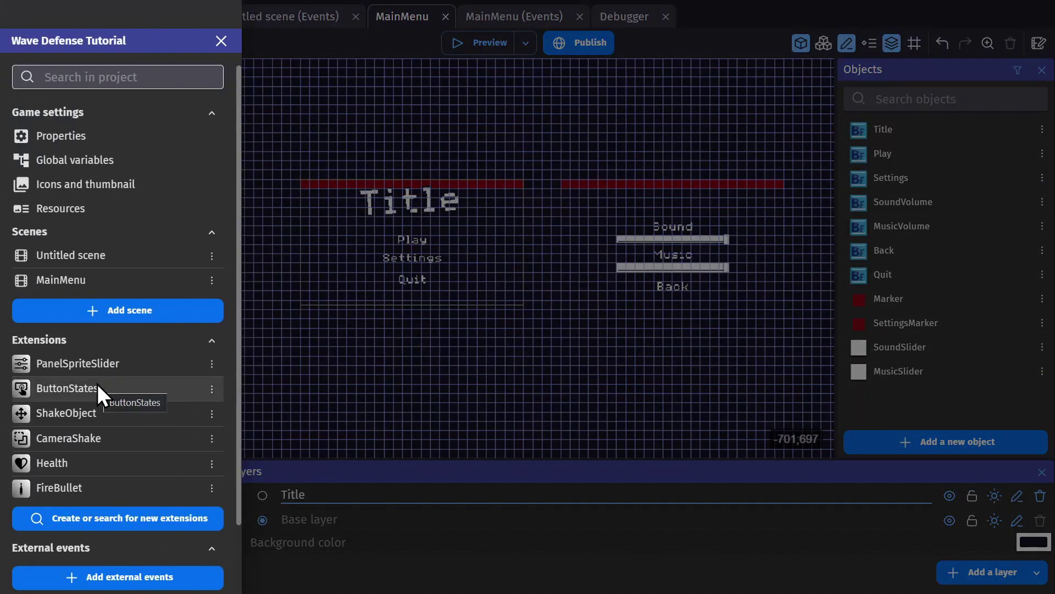
pyautogui.click(118, 518)
pyautogui.doubleClick(403, 94)
pyautogui.write('transition')
pyautogui.click(409, 263)
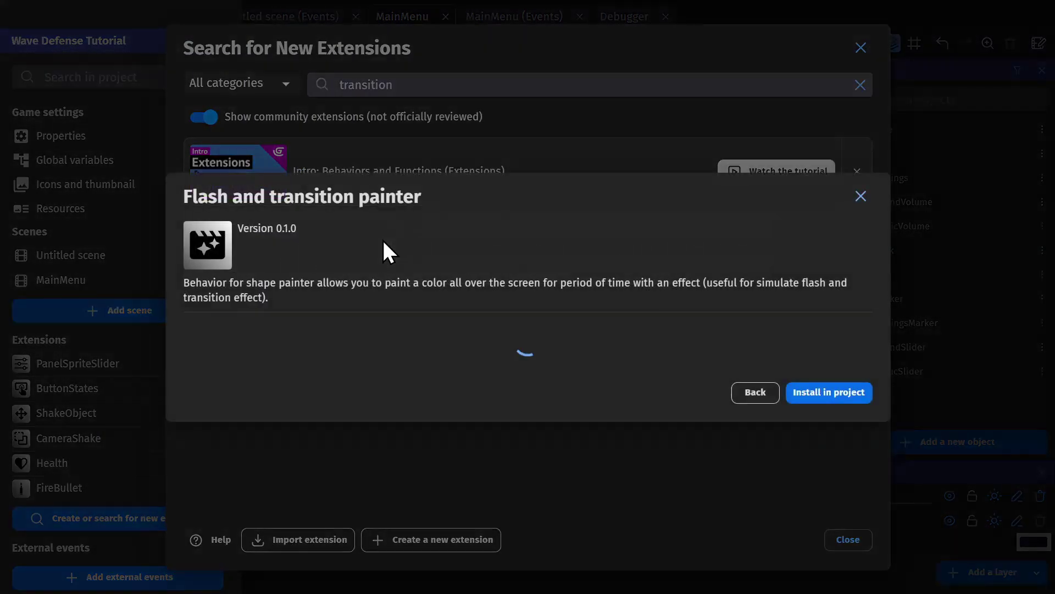
pyautogui.click(825, 437)
pyautogui.click(852, 534)
# Create a shape painter object named Transition with the fill color 0;0;0
pyautogui.click(915, 429)
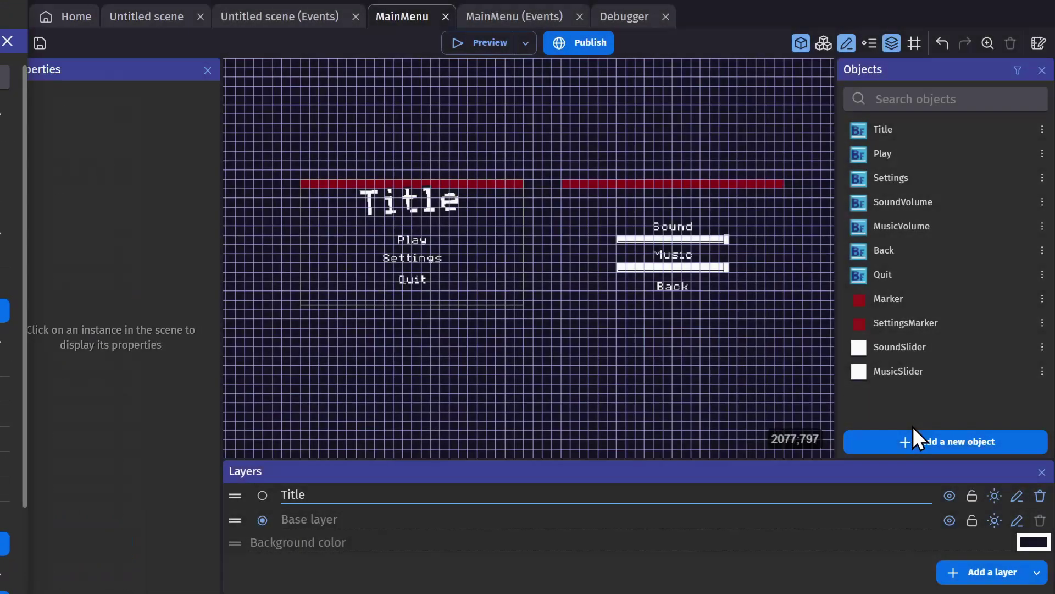
pyautogui.click(913, 437)
pyautogui.scroll(-10, 416, 251)
pyautogui.scroll(-2, 416, 252)
pyautogui.click(308, 380)
pyautogui.doubleClick(295, 129)
pyautogui.write('Transition')
pyautogui.click(502, 265)
pyautogui.moveTo(503, 269); pyautogui.dragTo(372, 406)
pyautogui.click(372, 406)
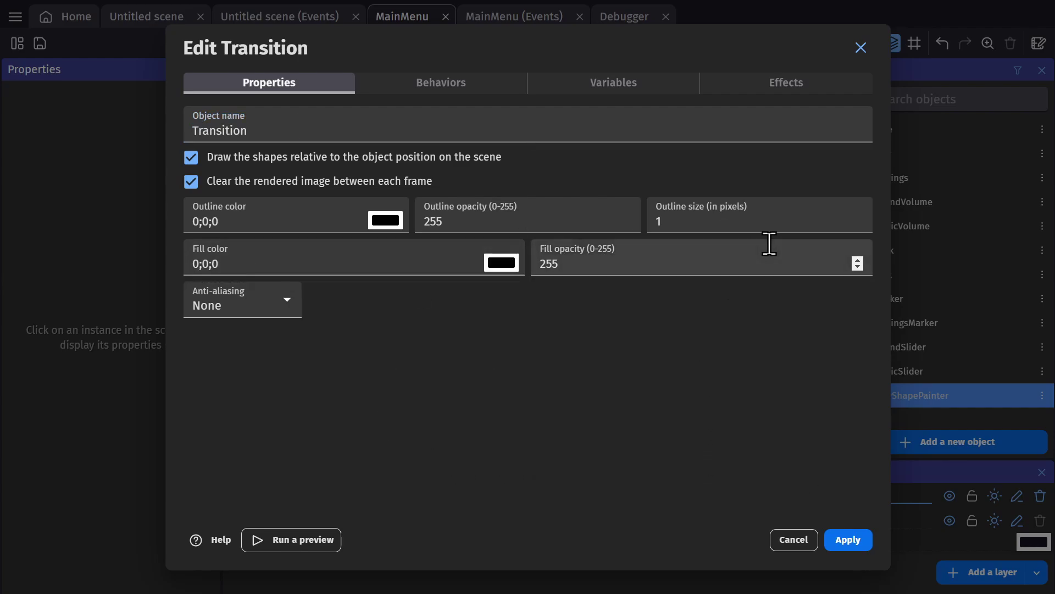
pyautogui.click(848, 536)
# Place an instance of the Transition object in the empty area above the settings page
pyautogui.moveTo(893, 395)
pyautogui.mouseDown()
pyautogui.moveTo(563, 353)
pyautogui.moveTo(609, 134)
pyautogui.mouseUp()
pyautogui.moveTo(582, 148); pyautogui.dragTo(674, 96)
pyautogui.click(510, 115)
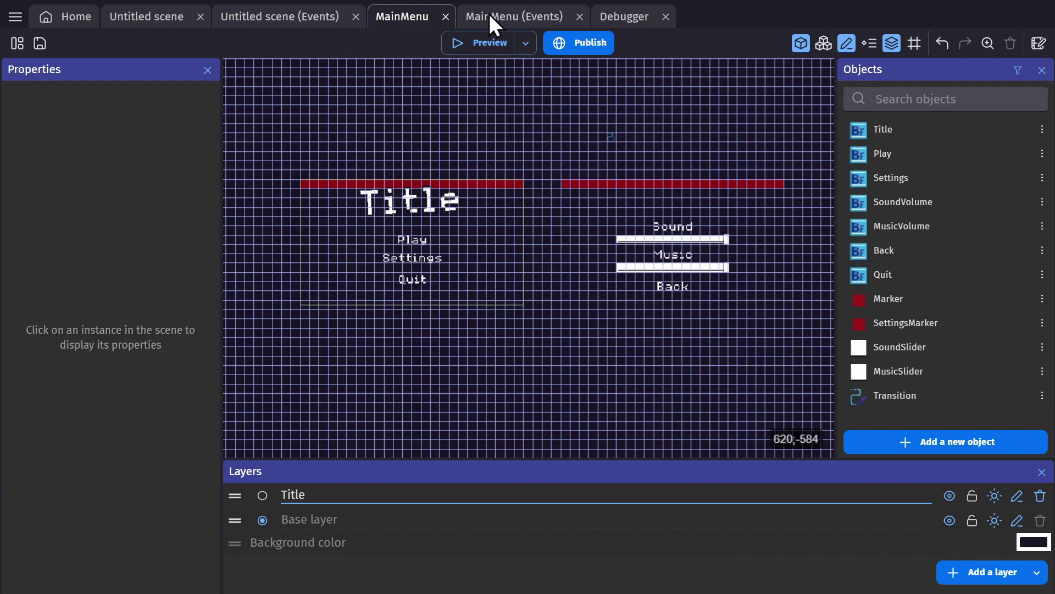
# Add the Flash and transition painter behavior to the Transition object
pyautogui.click(514, 17)
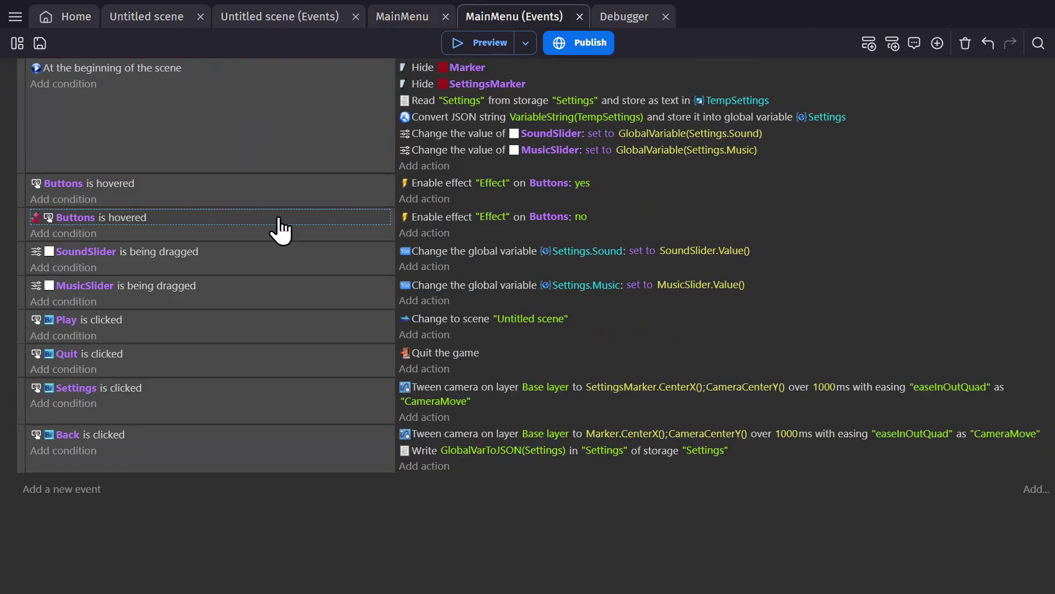
pyautogui.click(393, 16)
pyautogui.doubleClick(888, 395)
pyautogui.click(503, 83)
pyautogui.click(554, 317)
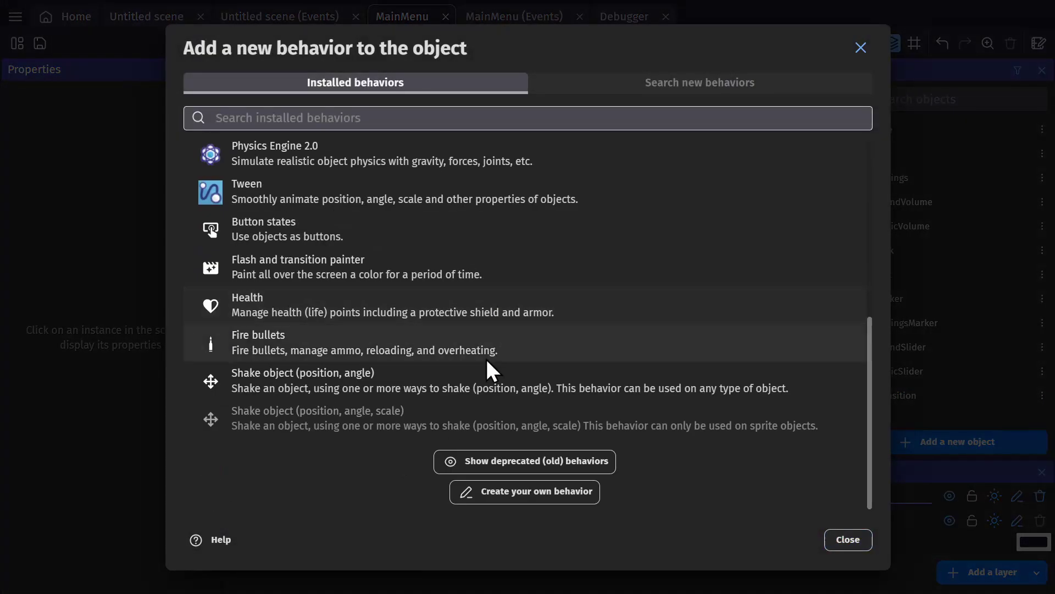
pyautogui.click(460, 270)
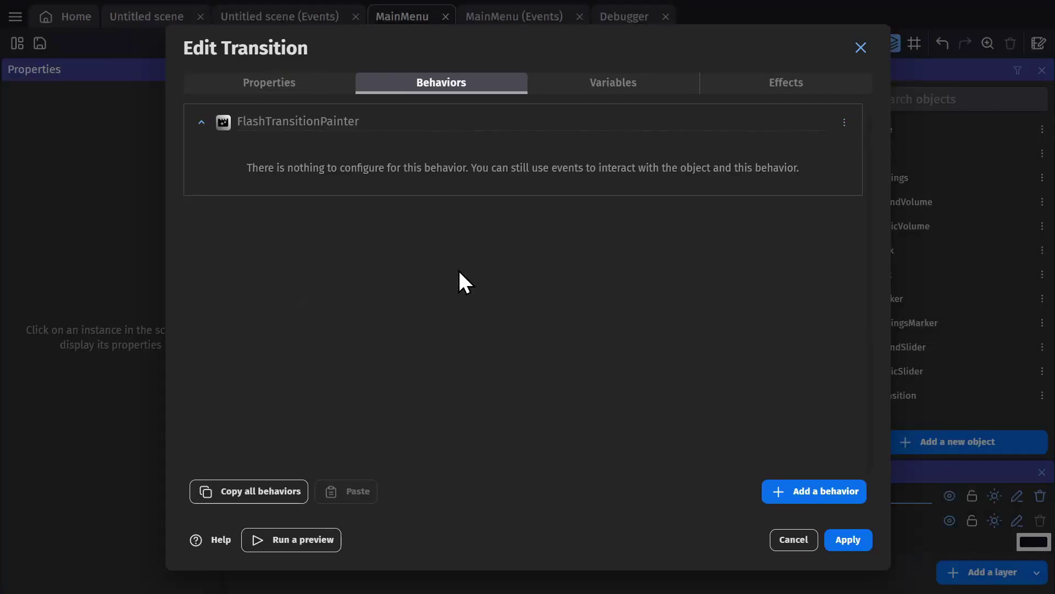
pyautogui.click(828, 542)
# Add a Paint Effect action for Transition to the Play is clicked event, with color "0;0;0" and duration 1
pyautogui.click(512, 18)
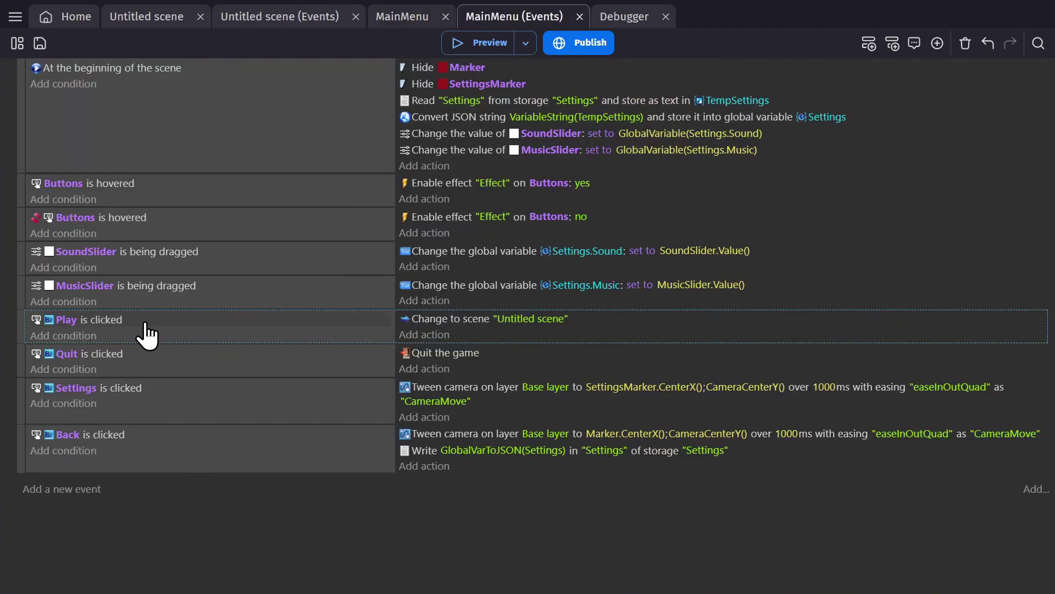
pyautogui.click(418, 335)
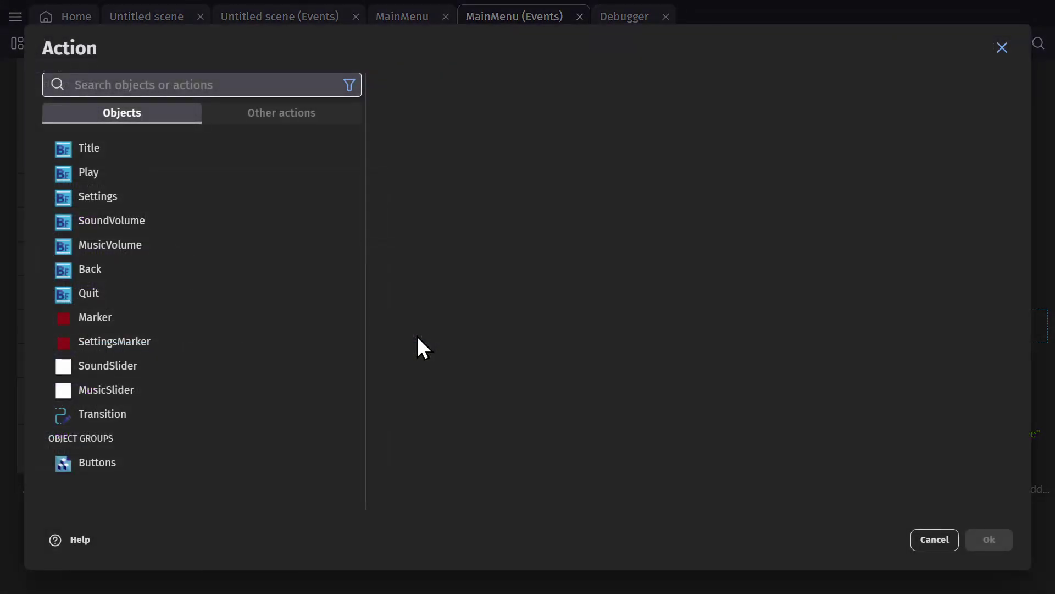
pyautogui.write('transition')
pyautogui.click(245, 375)
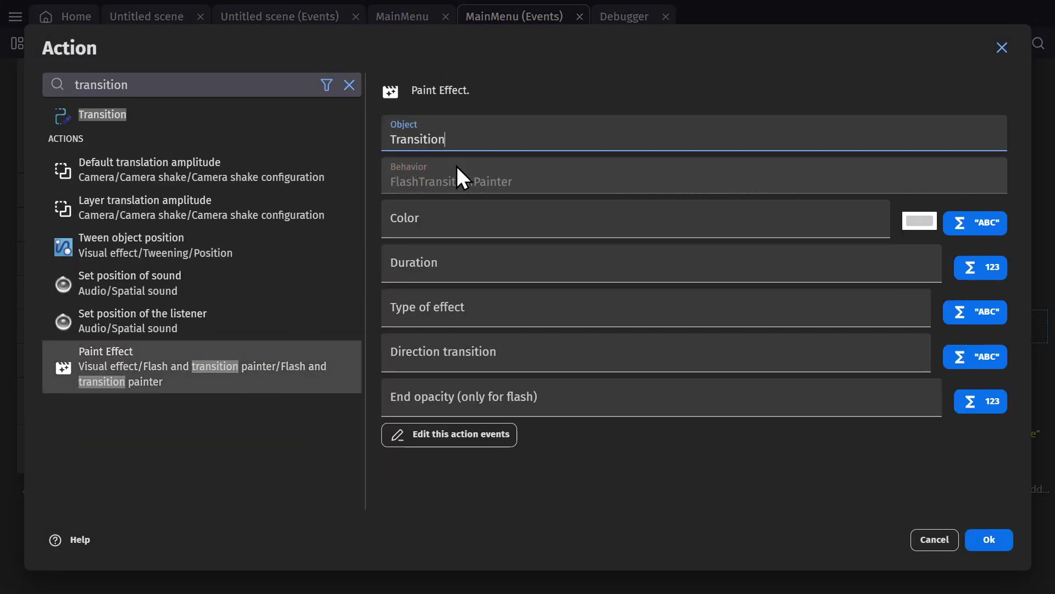
pyautogui.click(919, 231)
pyautogui.click(464, 273)
pyautogui.click(478, 280)
pyautogui.write('1')
# Set the paint effect's type to "Circular" and its direction to "Forward"
pyautogui.click(502, 335)
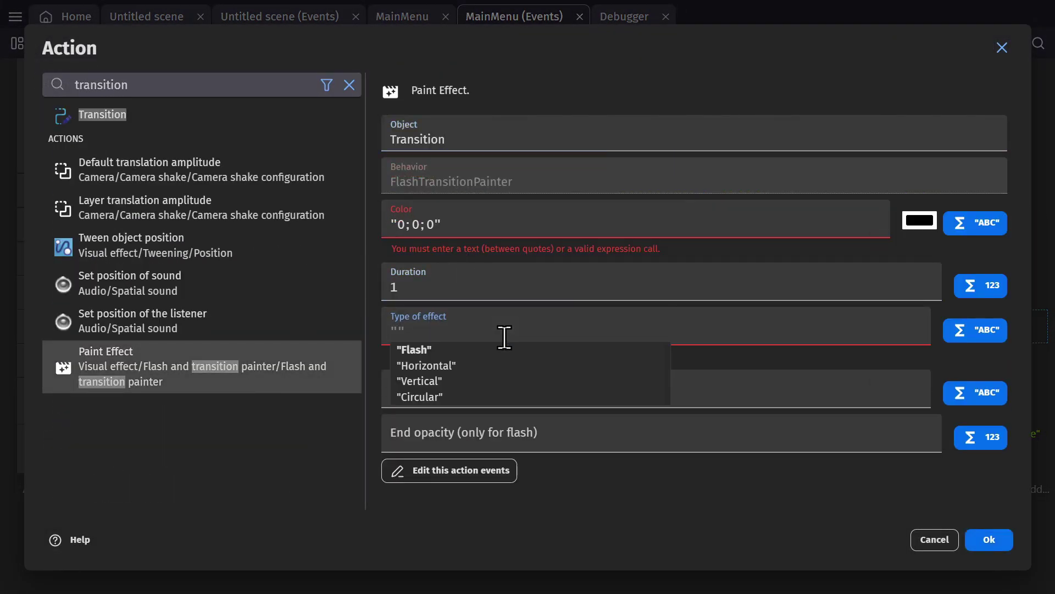
pyautogui.click(434, 397)
pyautogui.click(489, 369)
pyautogui.click(448, 405)
pyautogui.click(582, 420)
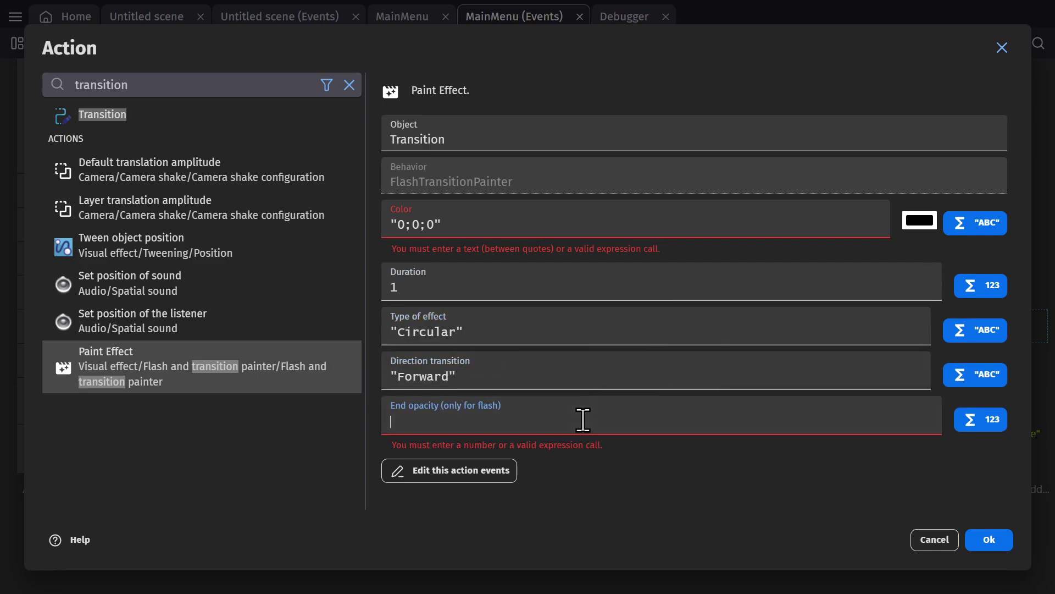
pyautogui.click(990, 539)
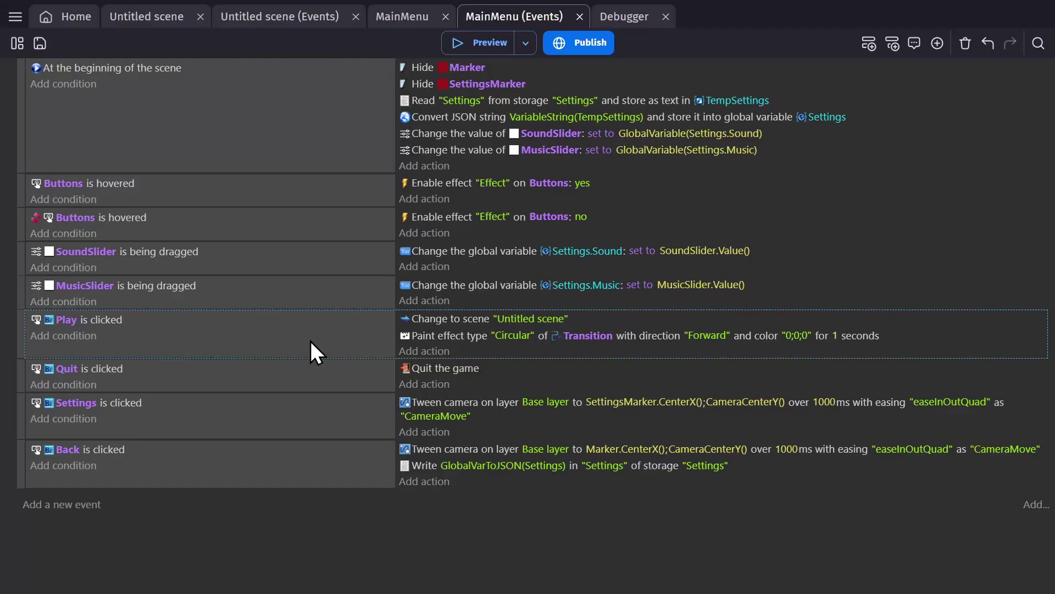
# Add an event for when the Transition paint effect ends and move the change scene action from the Play event into it
pyautogui.click(71, 368)
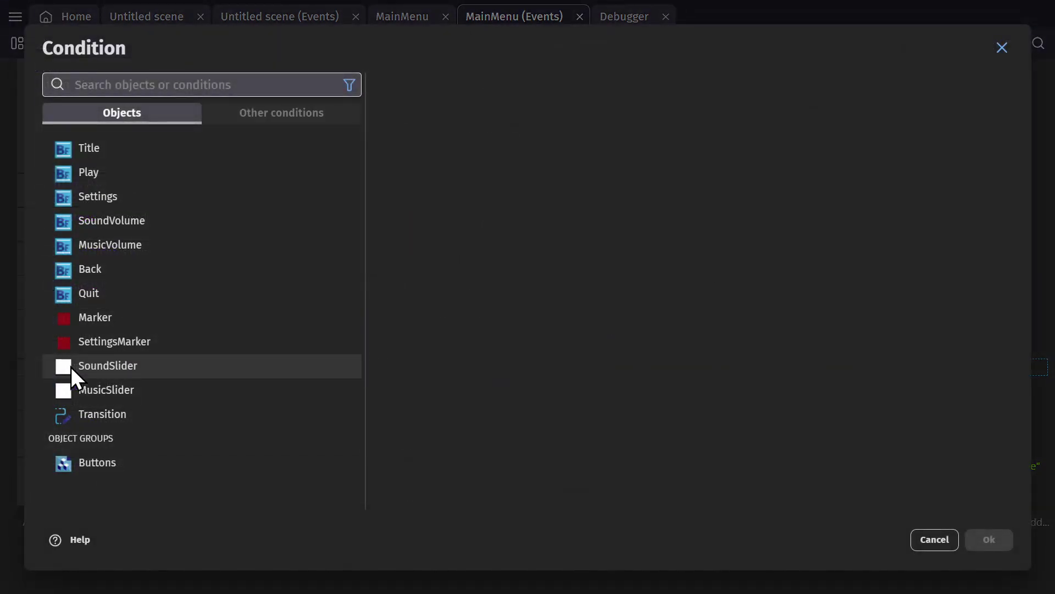
pyautogui.write('transition')
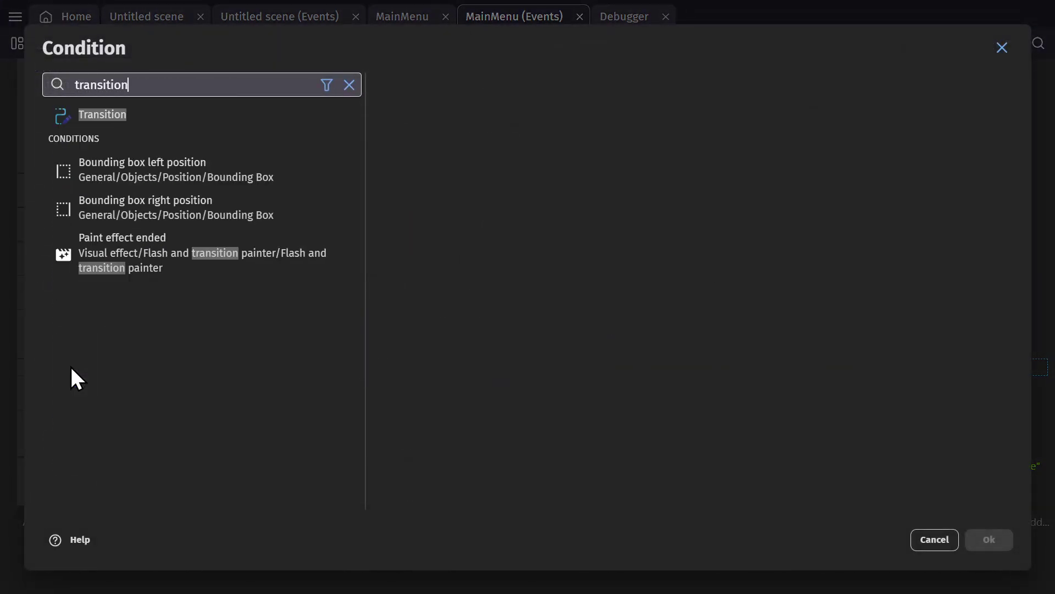
pyautogui.click(152, 267)
pyautogui.click(438, 167)
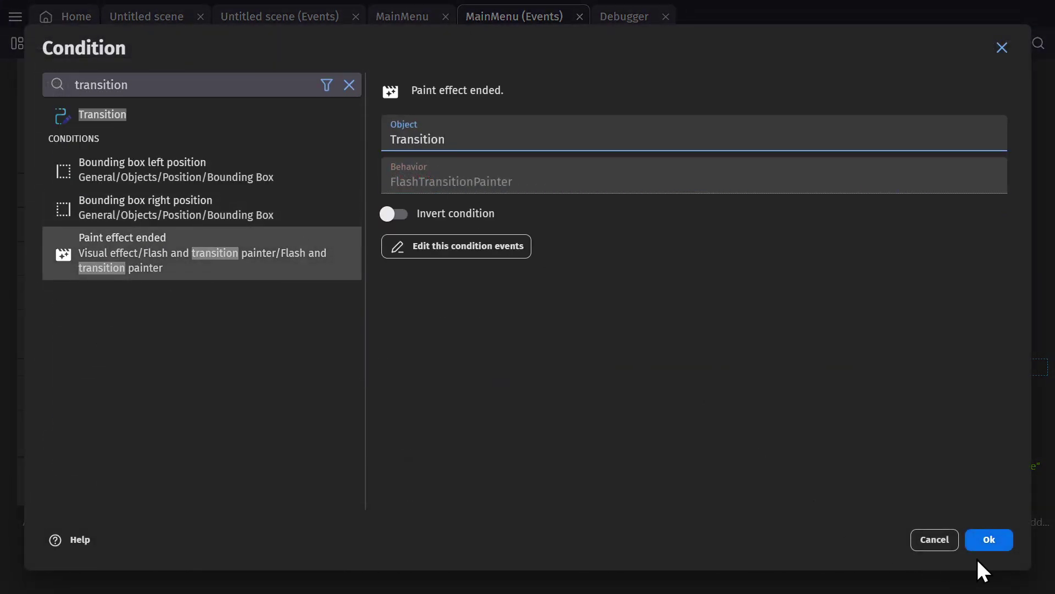
pyautogui.click(988, 543)
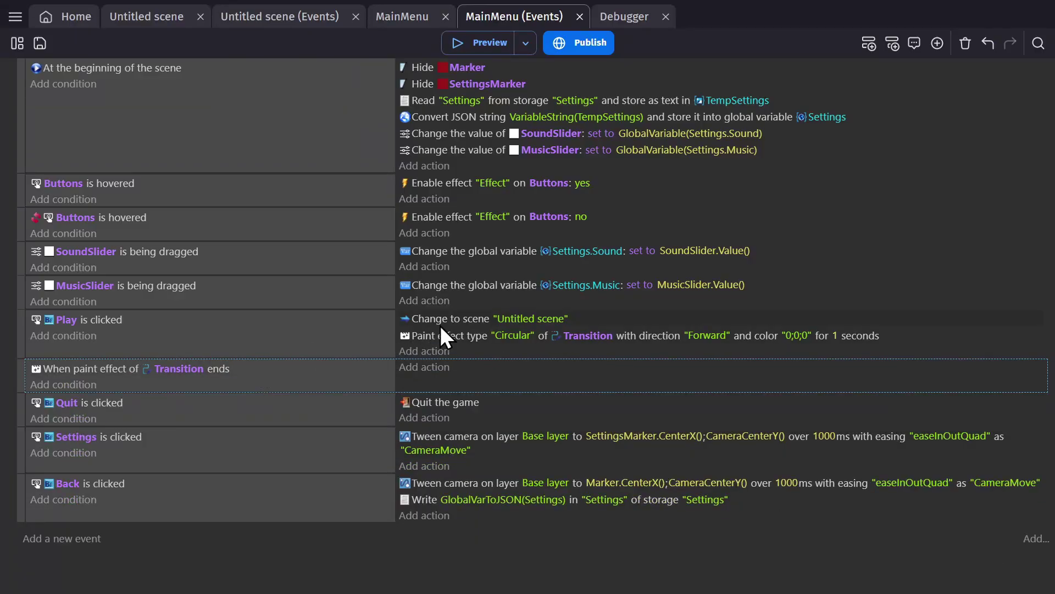
pyautogui.moveTo(441, 324); pyautogui.dragTo(439, 368)
# Preview the main menu and start the game with Play to test the transition
pyautogui.click(480, 46)
pyautogui.click(538, 302)
pyautogui.click(588, 65)
# Move the Transition instance to the Title layer
pyautogui.click(400, 16)
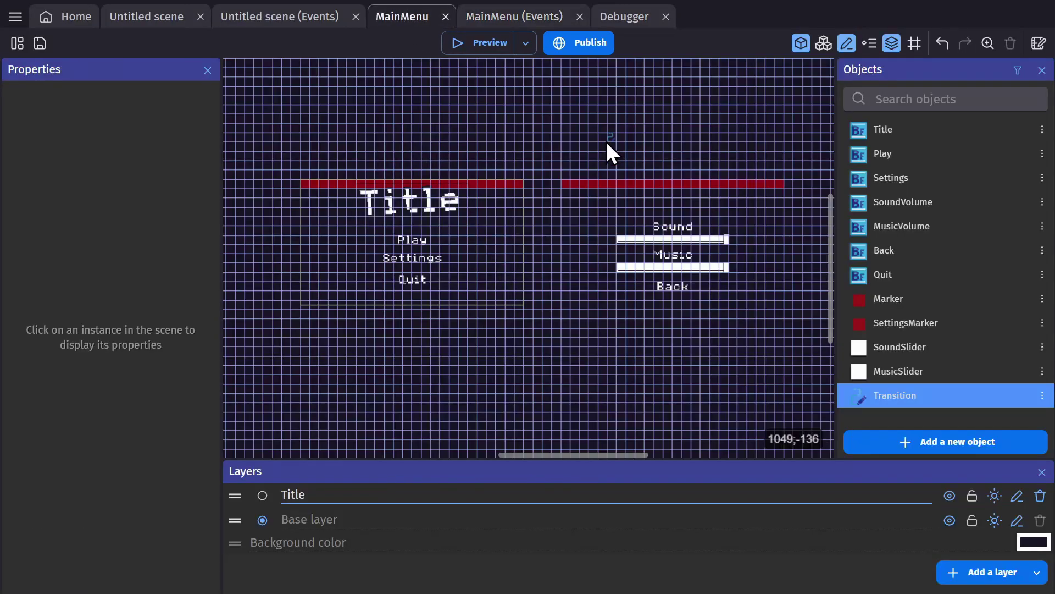
pyautogui.click(611, 135)
pyautogui.click(182, 391)
pyautogui.click(117, 431)
pyautogui.click(432, 156)
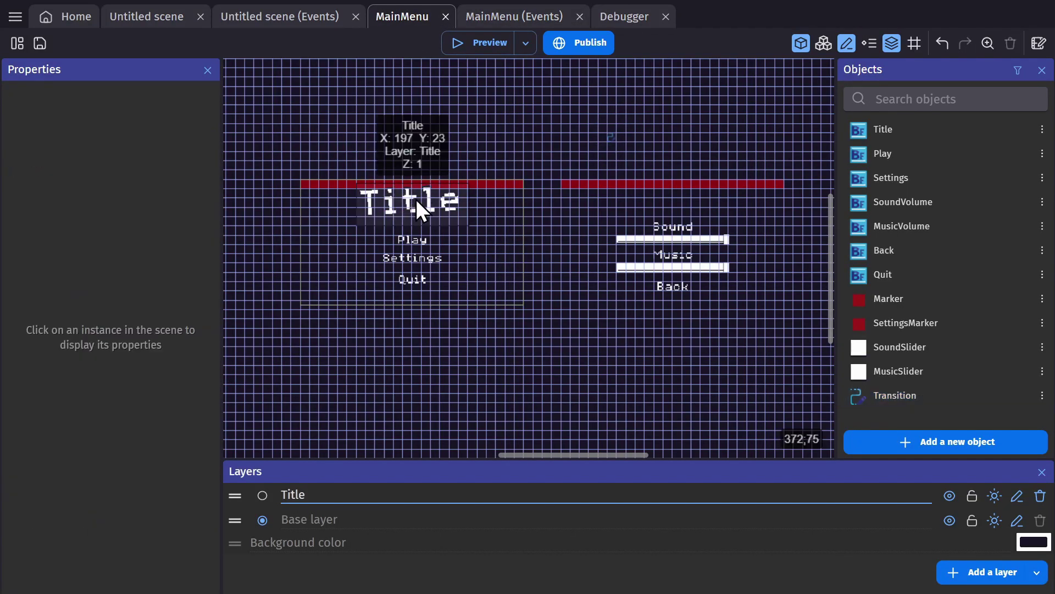
# Preview the menu again and start the game to check how the transition covers the menu
pyautogui.click(485, 49)
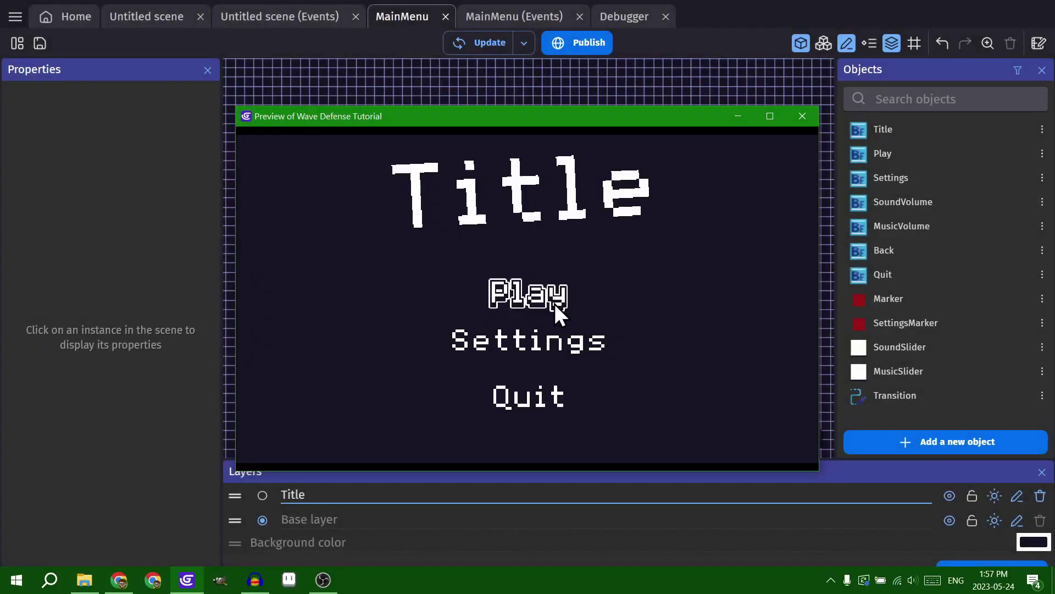
pyautogui.click(554, 307)
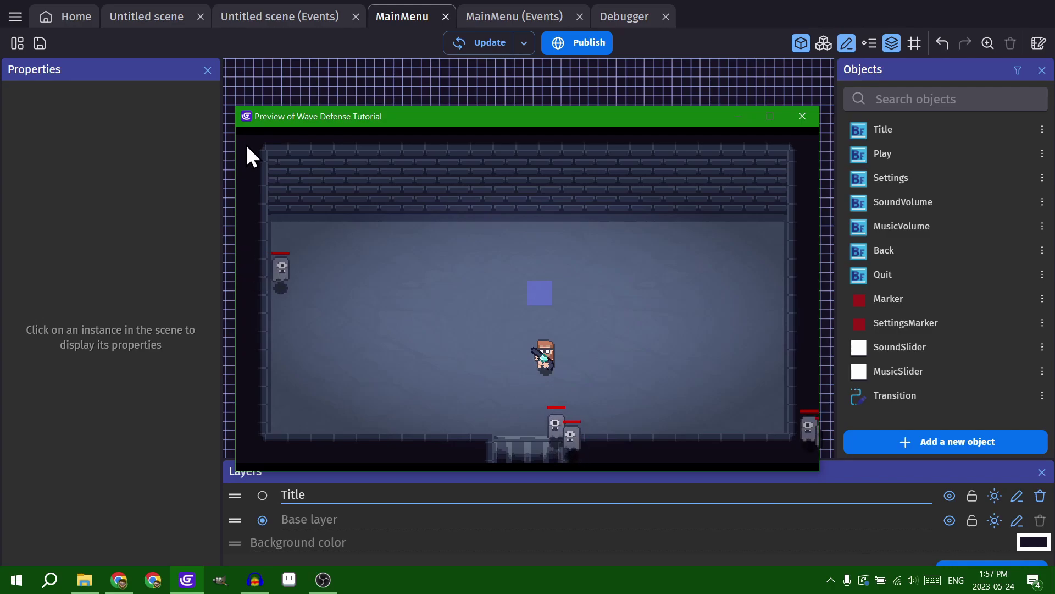
pyautogui.click(803, 116)
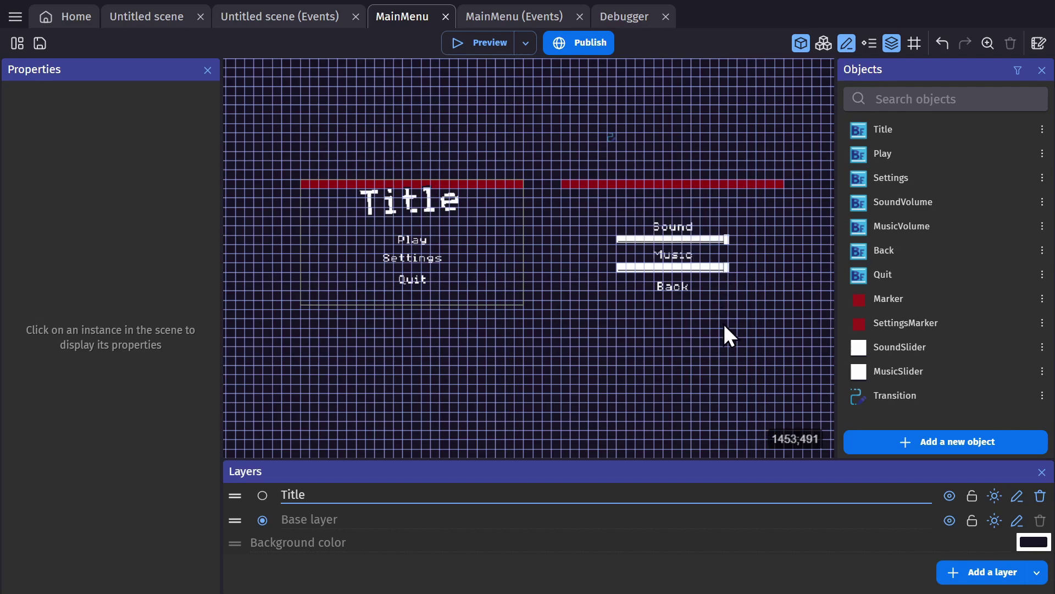
# Add a layer named transition and move the Transition instance onto it
pyautogui.click(970, 576)
pyautogui.doubleClick(370, 493)
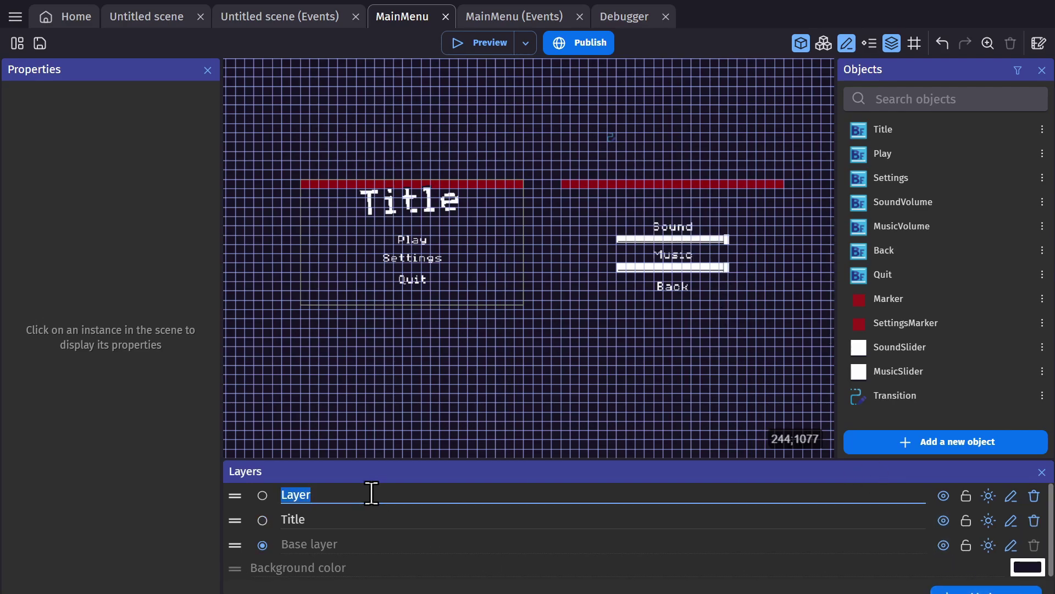
pyautogui.write('transition')
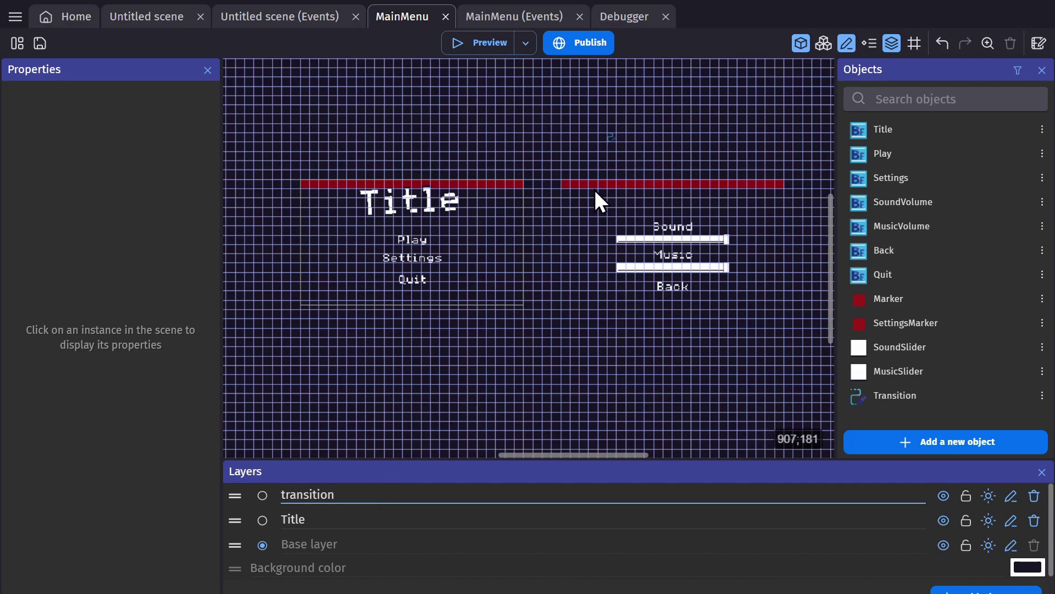
pyautogui.click(613, 137)
pyautogui.click(102, 385)
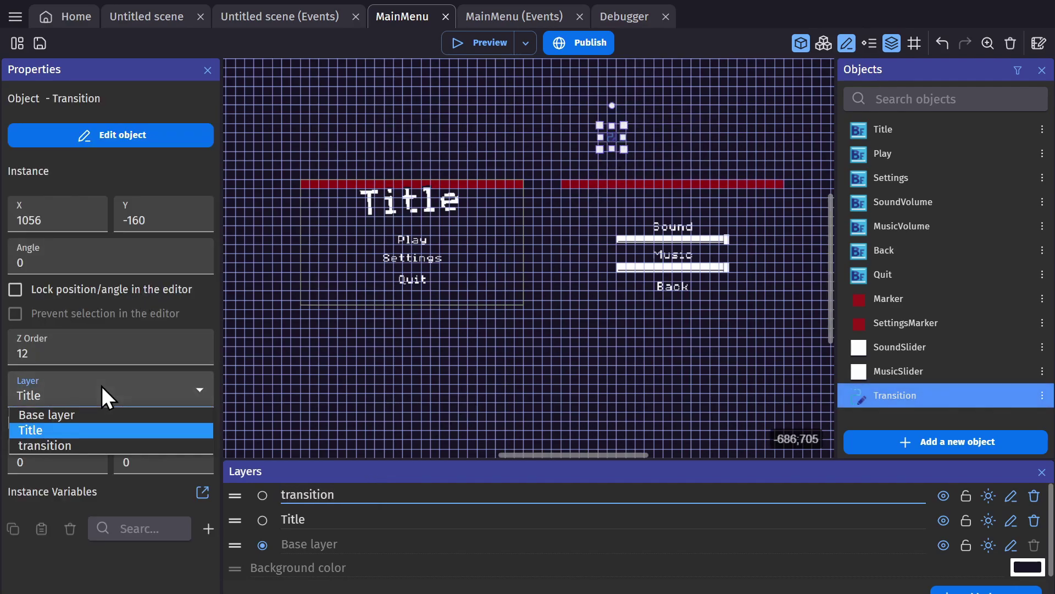
pyautogui.click(75, 444)
pyautogui.click(569, 332)
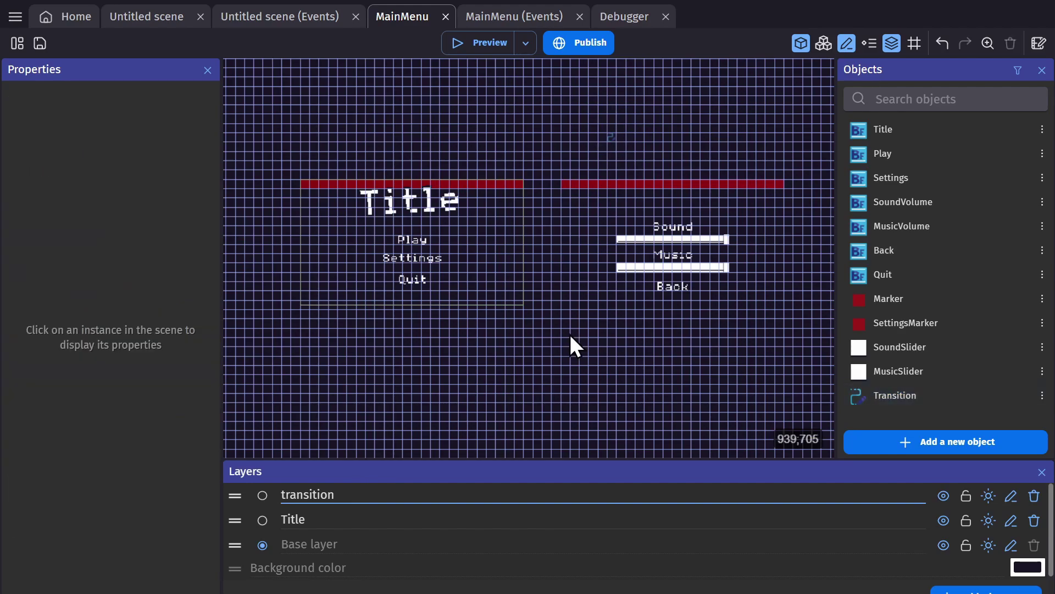
# Add an action to the main menu's beginning-of-scene event that sets the transition layer's camera zoom to 1.5
pyautogui.click(498, 12)
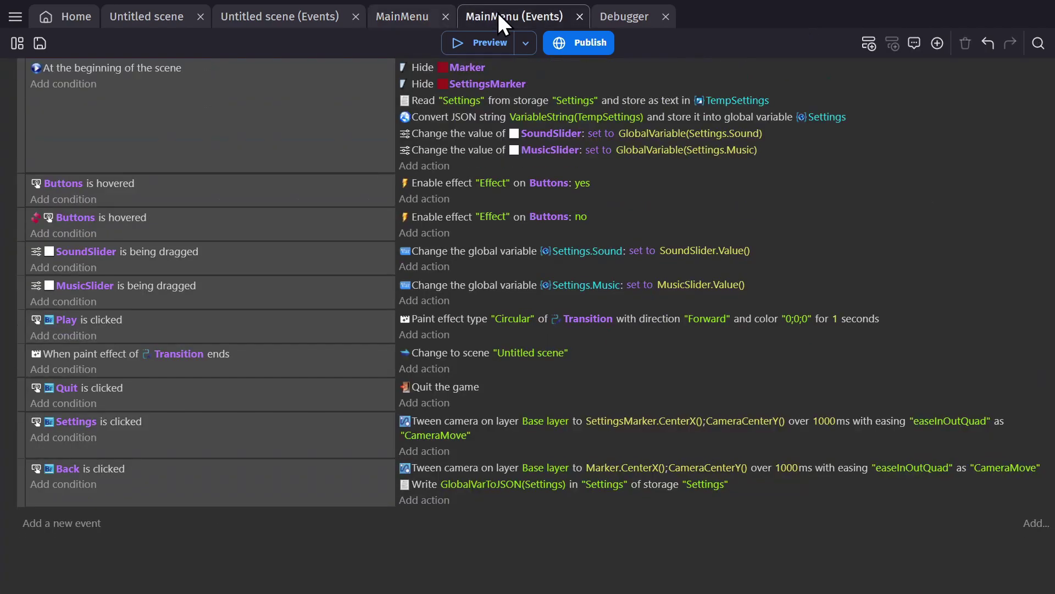
pyautogui.click(413, 165)
pyautogui.write('zoom')
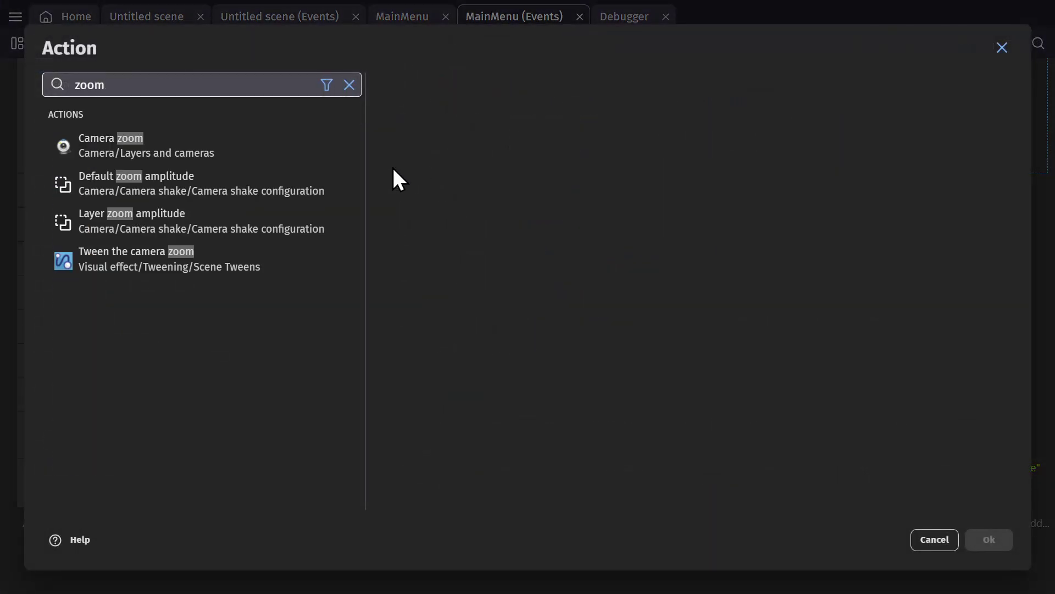
pyautogui.click(285, 161)
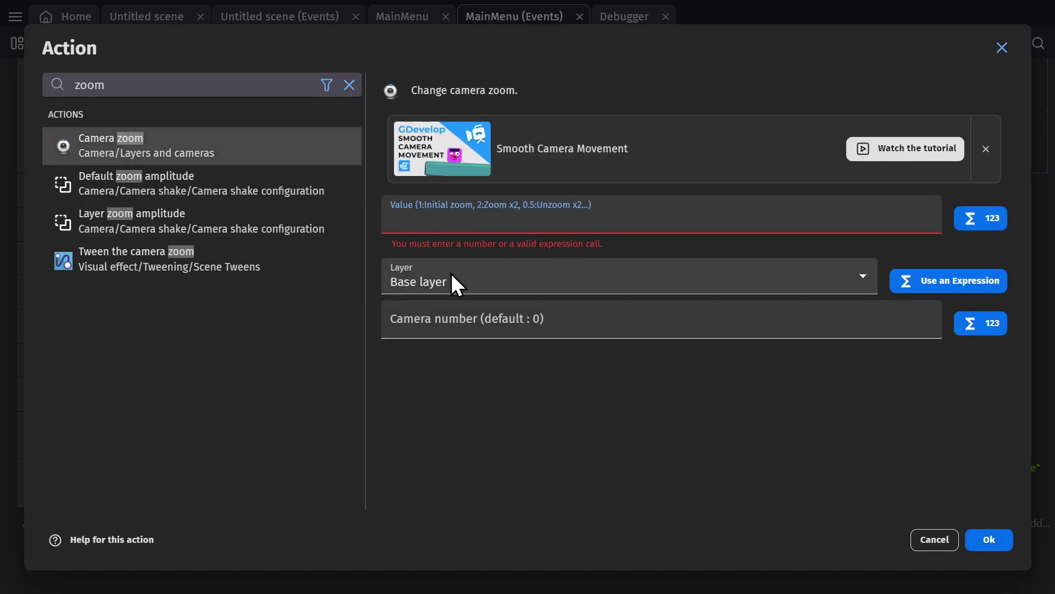
pyautogui.click(451, 275)
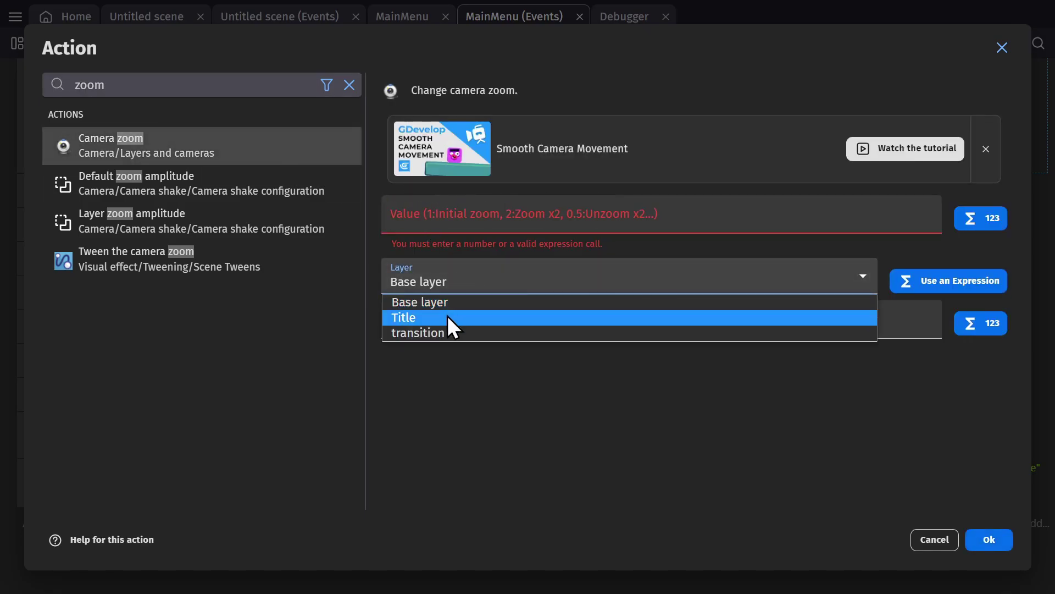
pyautogui.click(447, 329)
pyautogui.click(470, 211)
pyautogui.write('1.5')
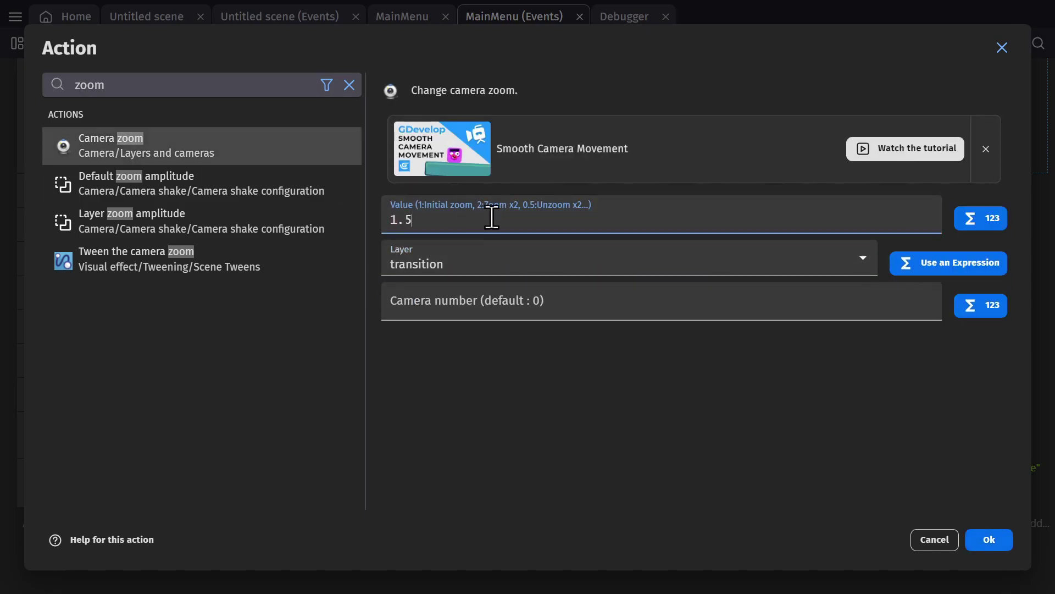
pyautogui.click(969, 538)
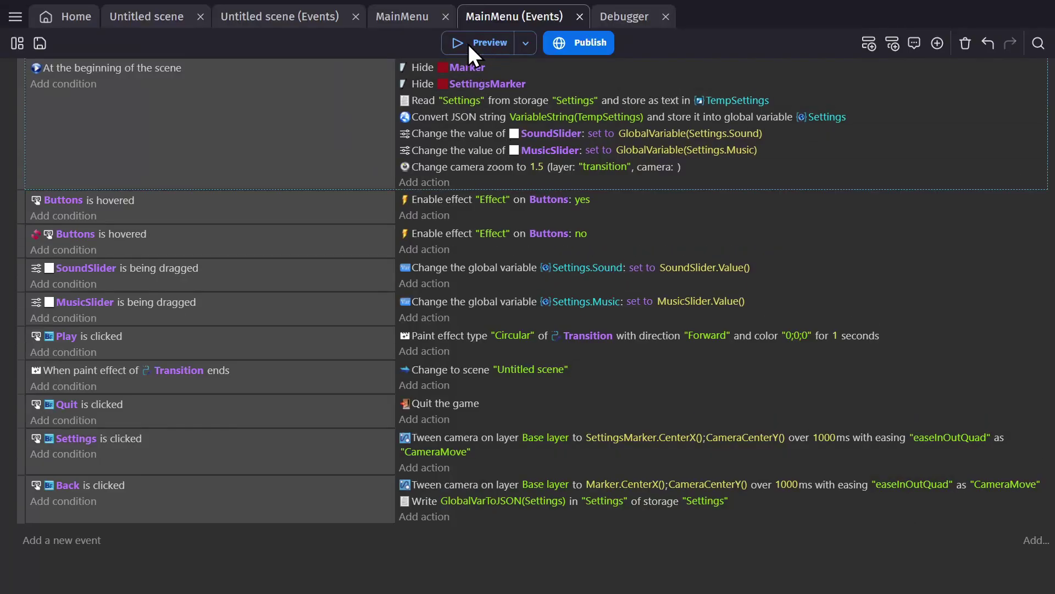
# Preview the main menu and start the game to check the transition with the zoomed layer
pyautogui.click(469, 44)
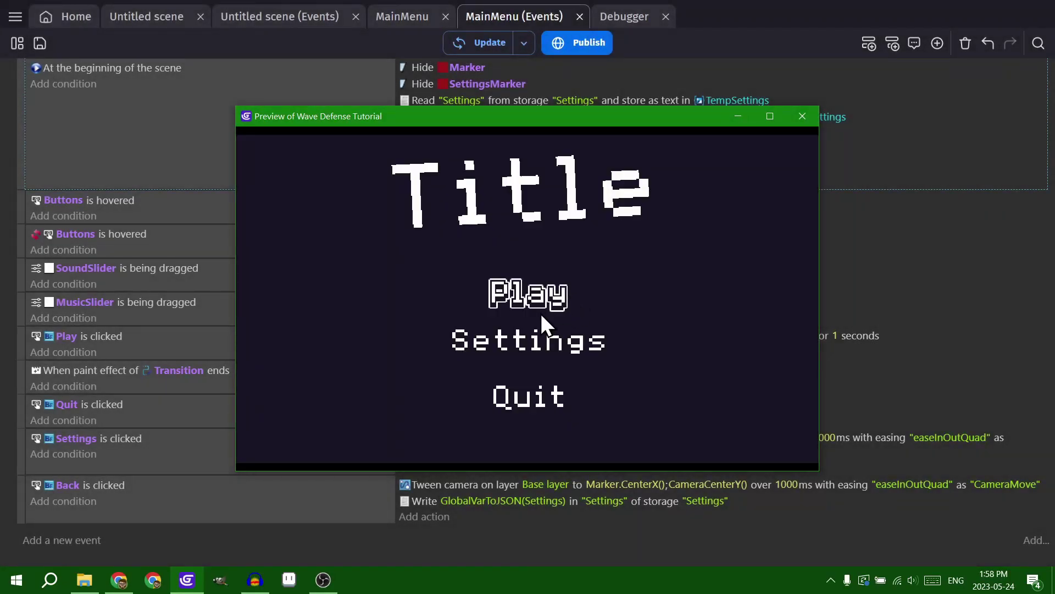
pyautogui.click(539, 305)
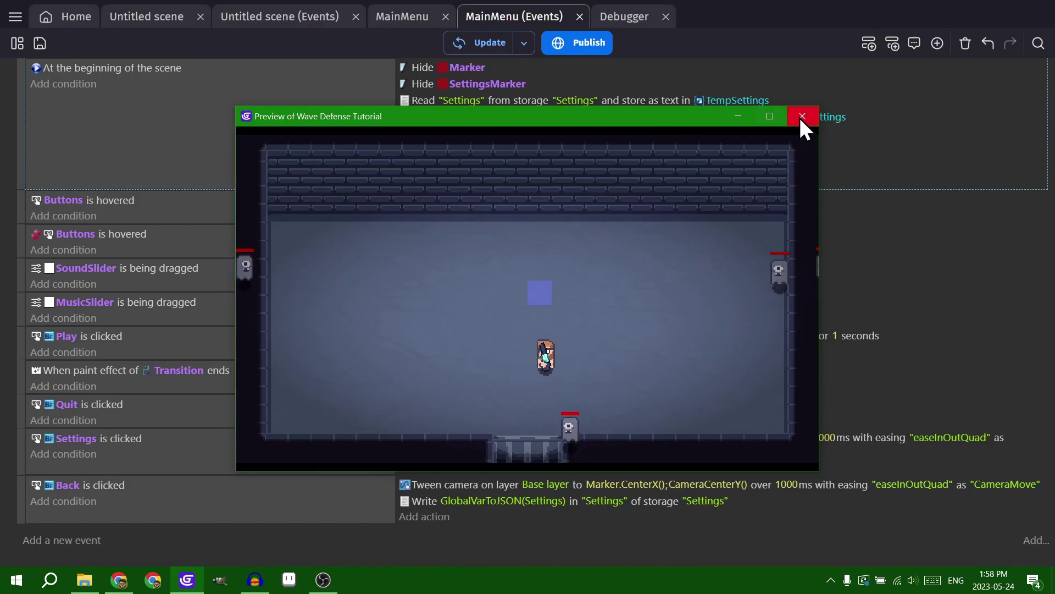
pyautogui.click(802, 116)
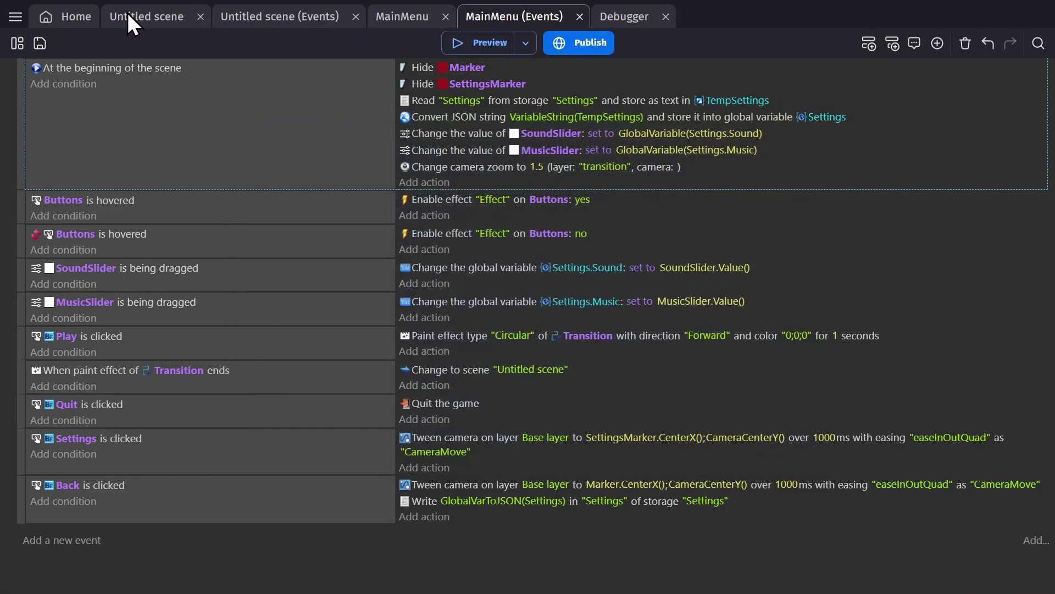
# Make the main menu's Transition object global so that every scene can use it
pyautogui.click(127, 12)
pyautogui.click(402, 16)
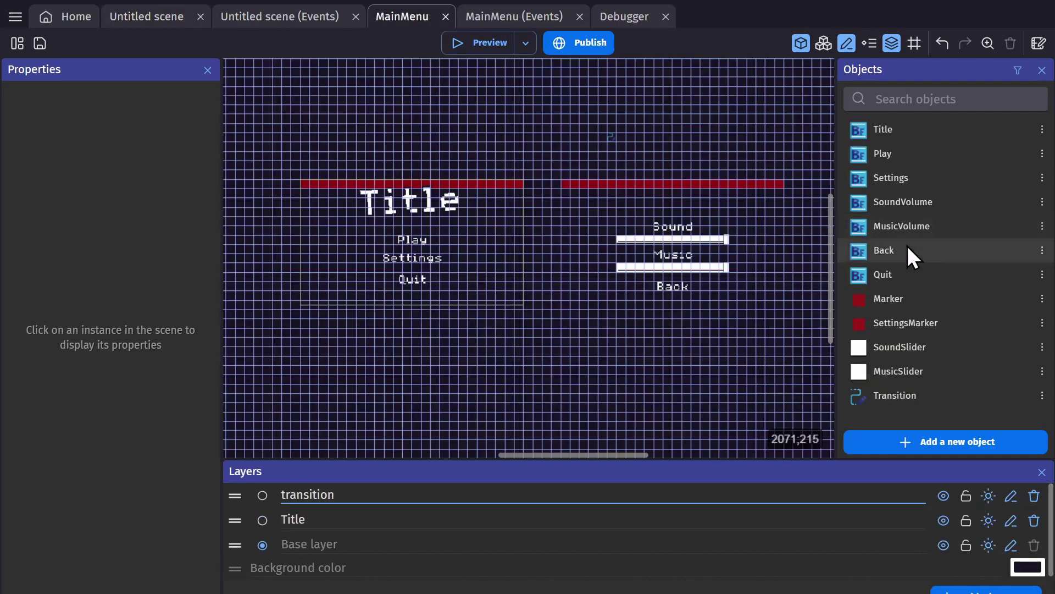
pyautogui.rightClick(905, 396)
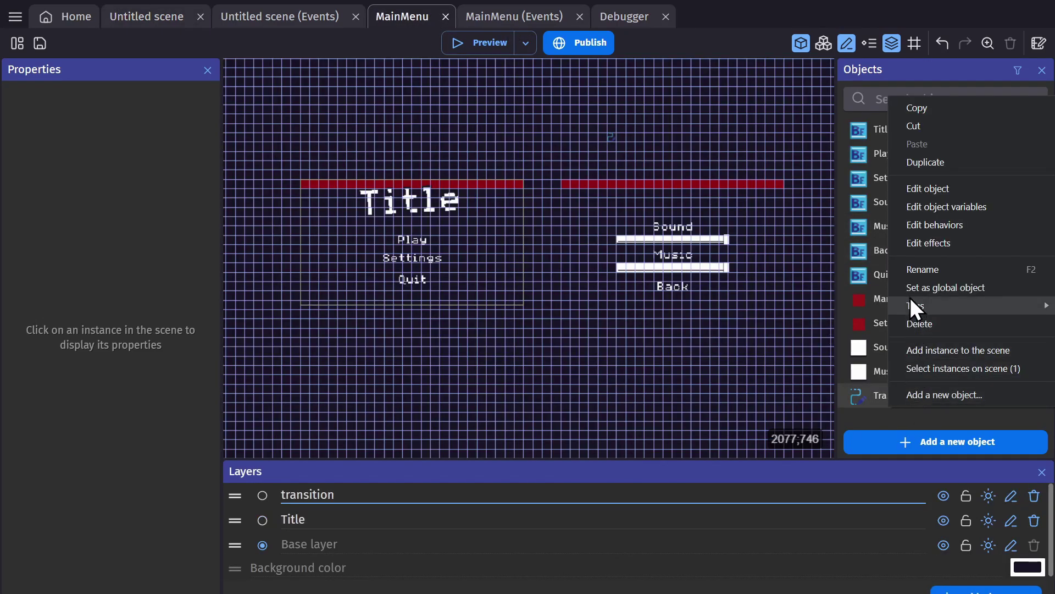
pyautogui.click(940, 287)
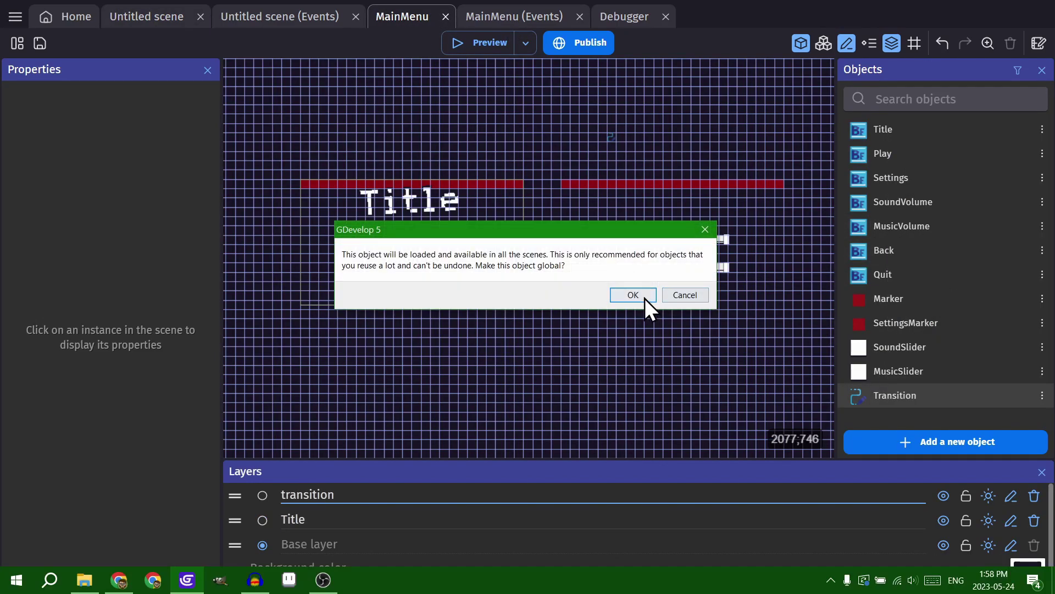
pyautogui.click(643, 297)
# Place a Transition instance outside the game scene's frame and assign it to a new layer named transition
pyautogui.click(165, 16)
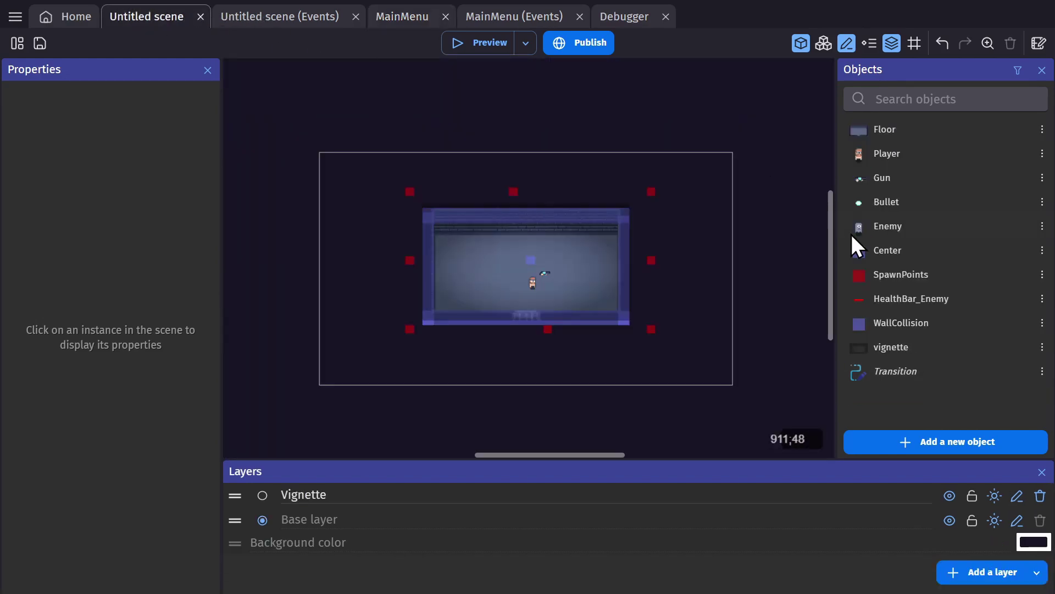
pyautogui.moveTo(899, 373); pyautogui.dragTo(766, 143)
pyautogui.click(977, 575)
pyautogui.write('transition')
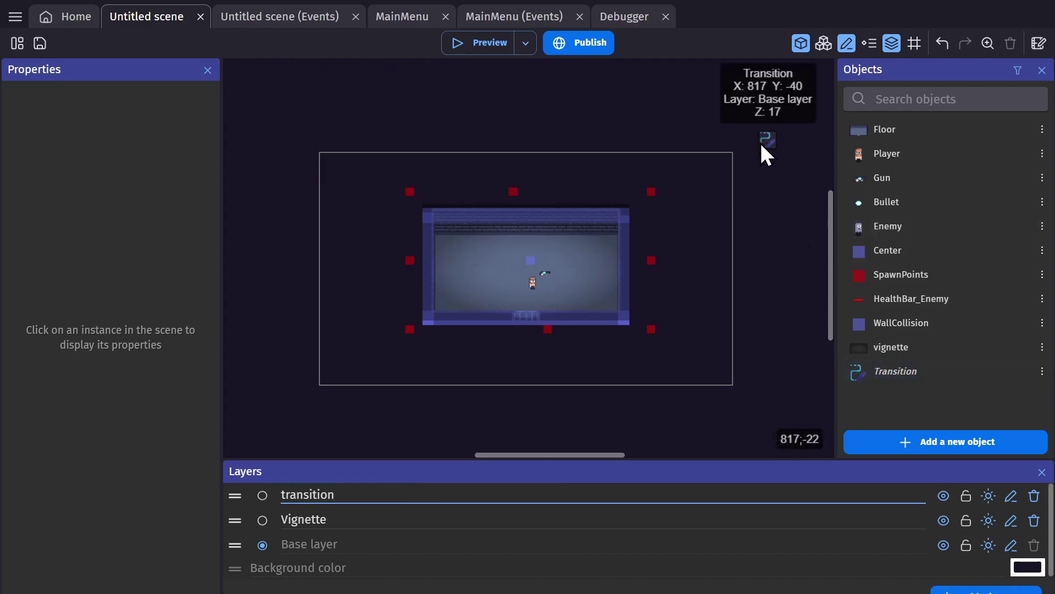
pyautogui.click(767, 140)
pyautogui.click(82, 399)
pyautogui.click(73, 443)
pyautogui.click(771, 269)
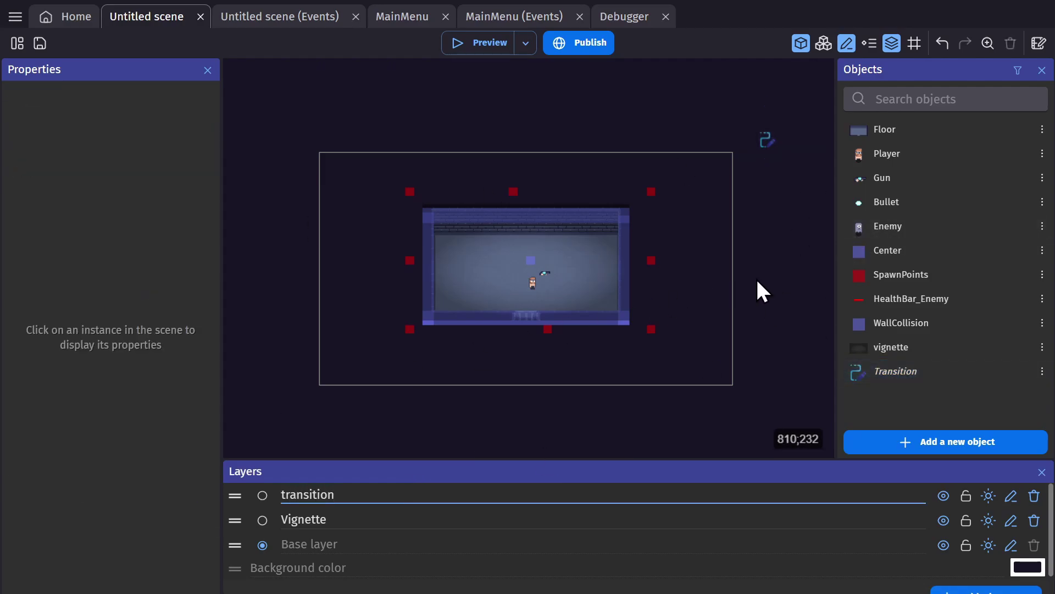
# Copy the main menu's 1.5 camera zoom action for the transition layer into the game scene's beginning-of-scene event
pyautogui.click(318, 19)
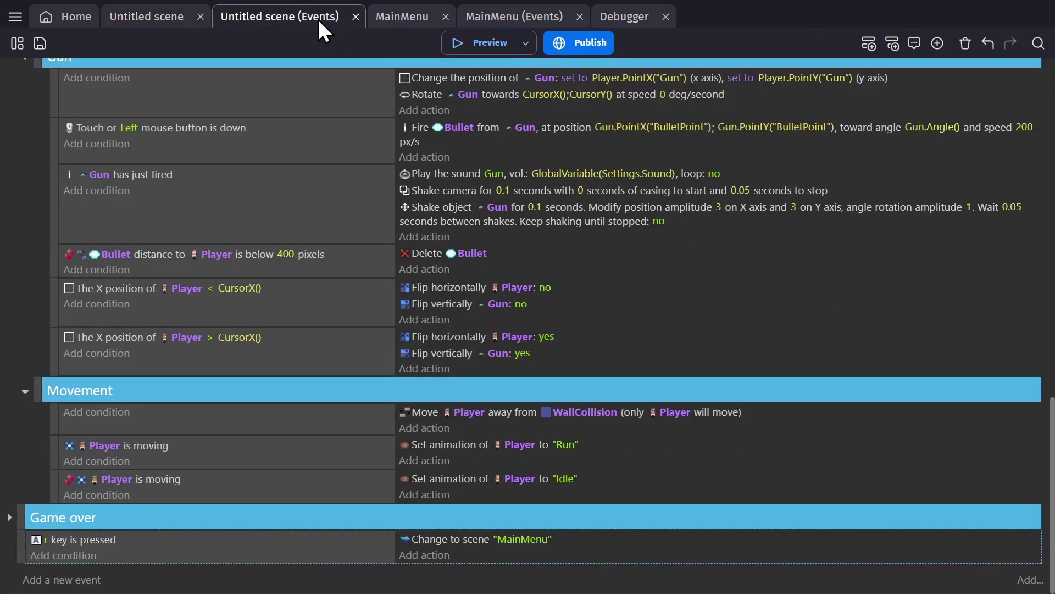
pyautogui.scroll(10, 298, 162)
pyautogui.click(511, 17)
pyautogui.click(156, 17)
pyautogui.click(253, 15)
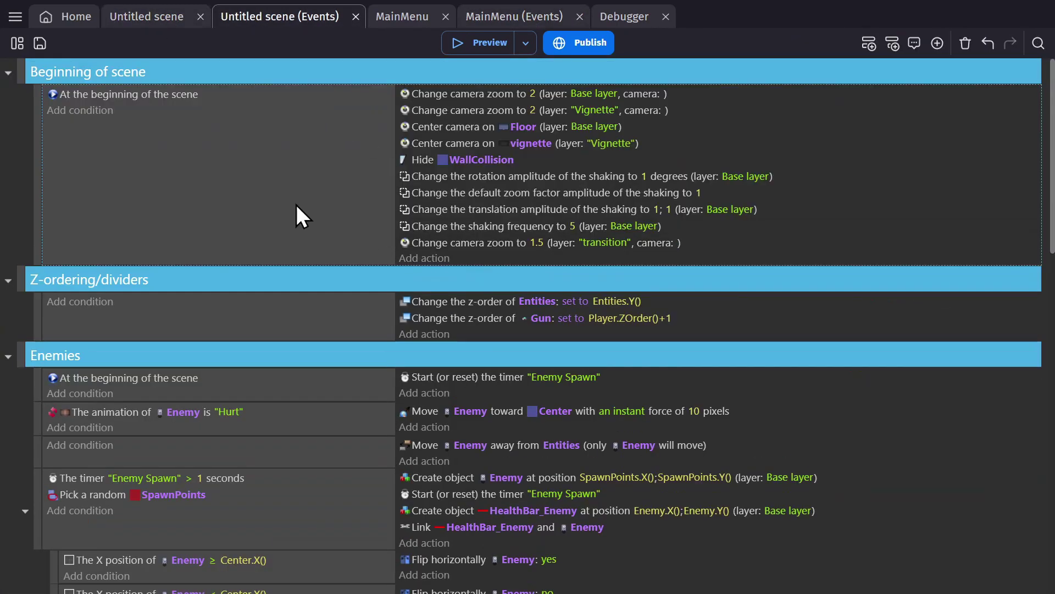
# Add a Paint Effect action for Transition to the game scene's beginning event, with color "0;0;0" and duration 1000
pyautogui.click(418, 257)
pyautogui.write('transition')
pyautogui.click(105, 366)
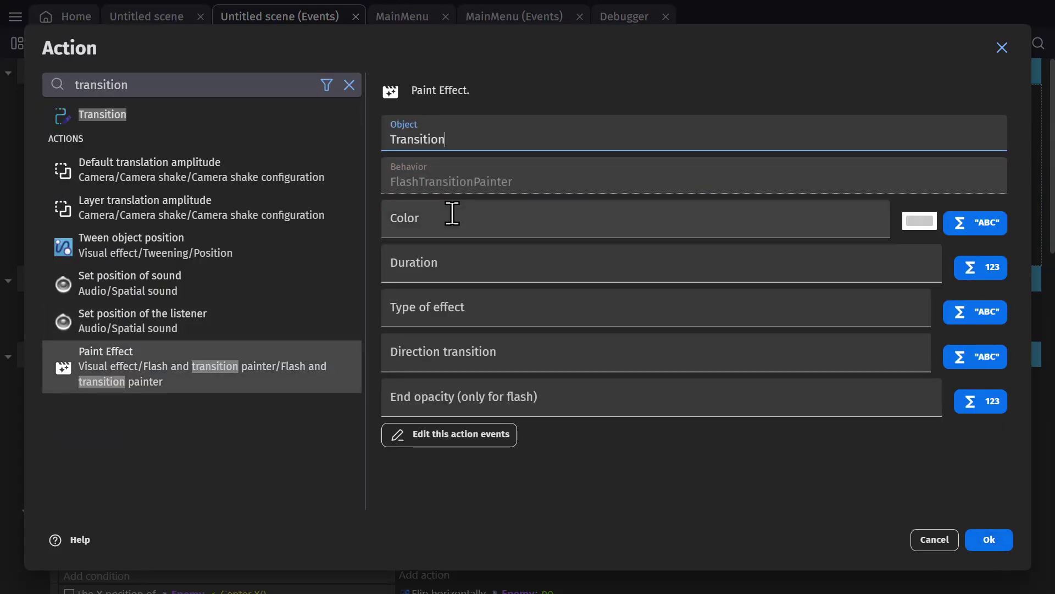
pyautogui.click(919, 220)
pyautogui.click(895, 316)
pyautogui.click(530, 299)
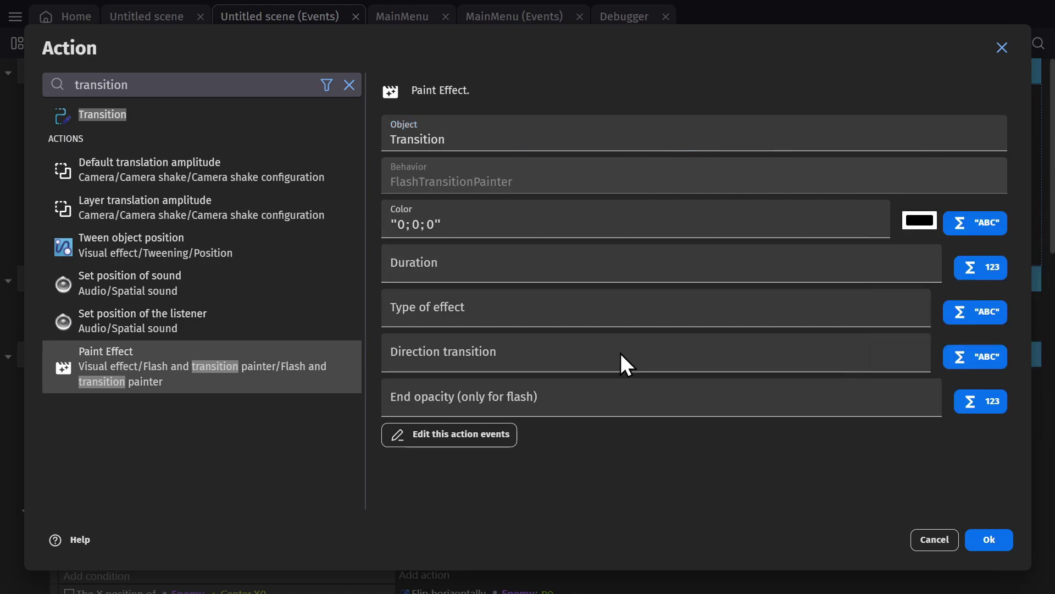
pyautogui.click(465, 262)
pyautogui.write('1000')
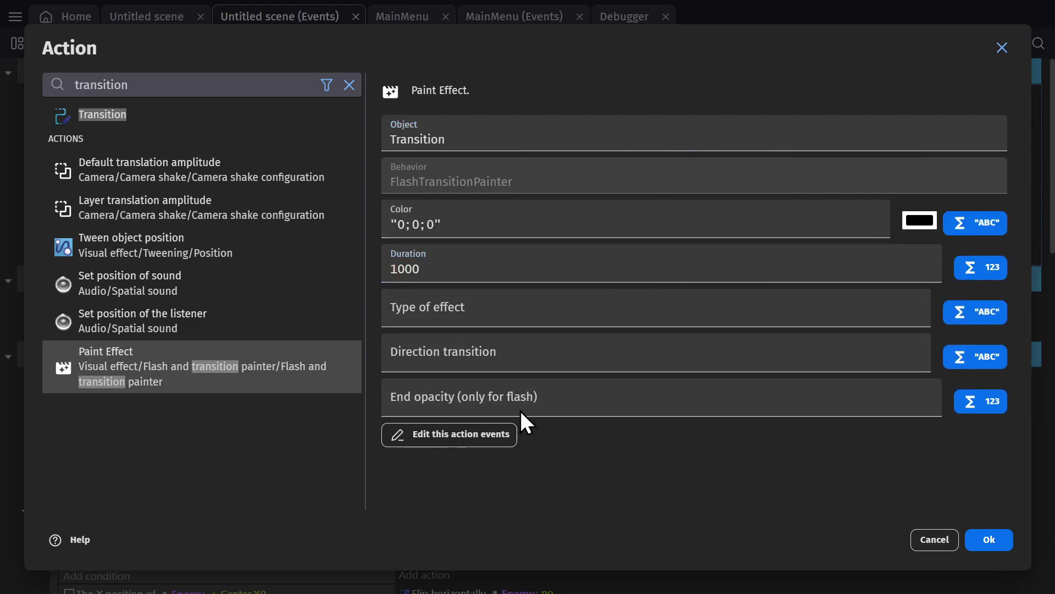
# Set the paint effect's type to "Circular" and its direction to "Backward", and accept the action
pyautogui.click(472, 317)
pyautogui.click(435, 378)
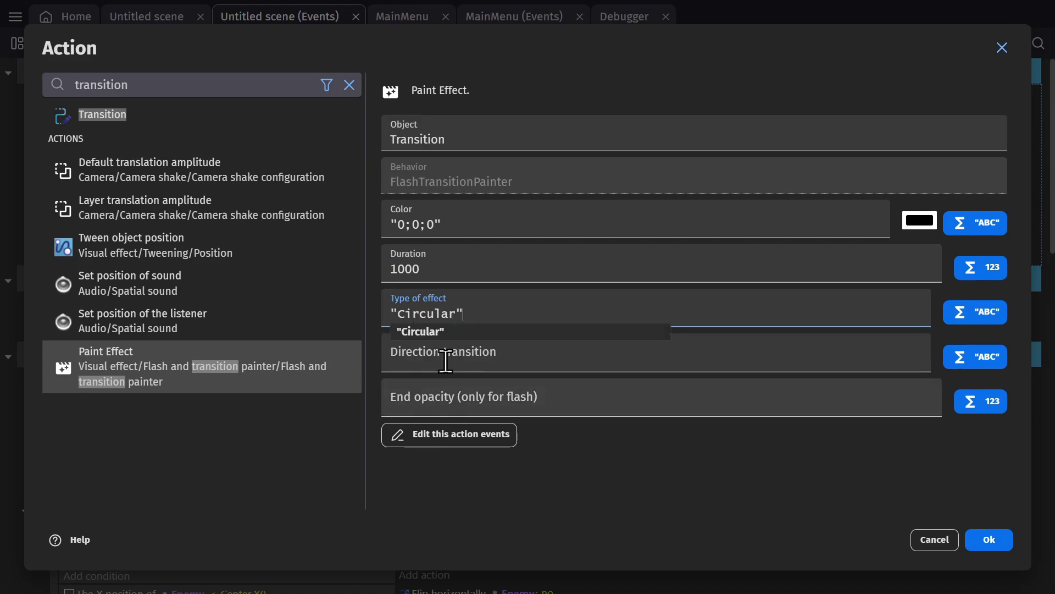
pyautogui.click(451, 354)
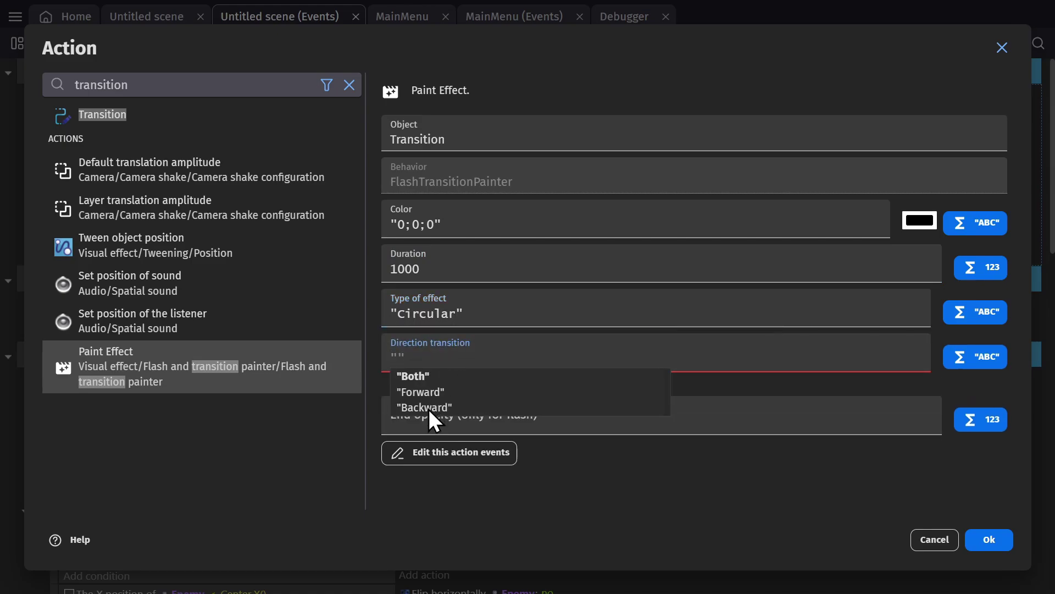
pyautogui.click(429, 412)
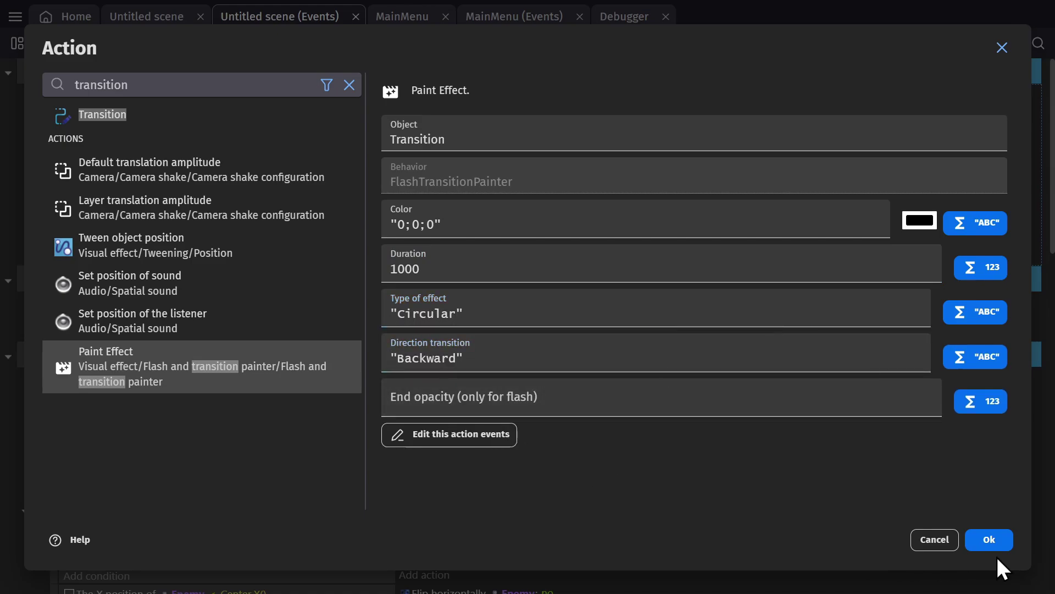
pyautogui.click(989, 542)
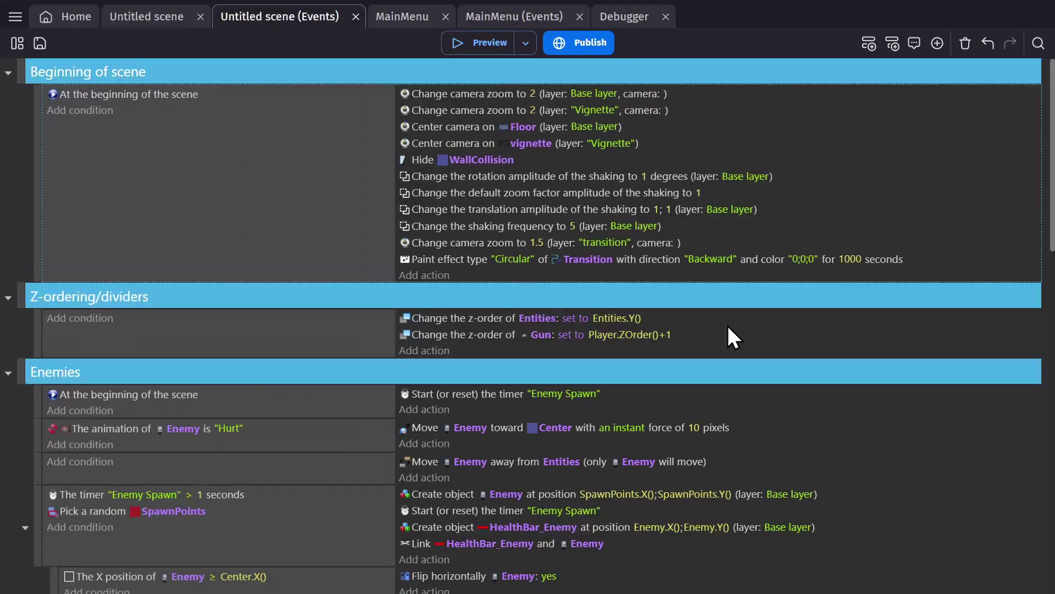
# Preview the game scene's opening transition and set its paint effect duration to 1 second
pyautogui.click(481, 47)
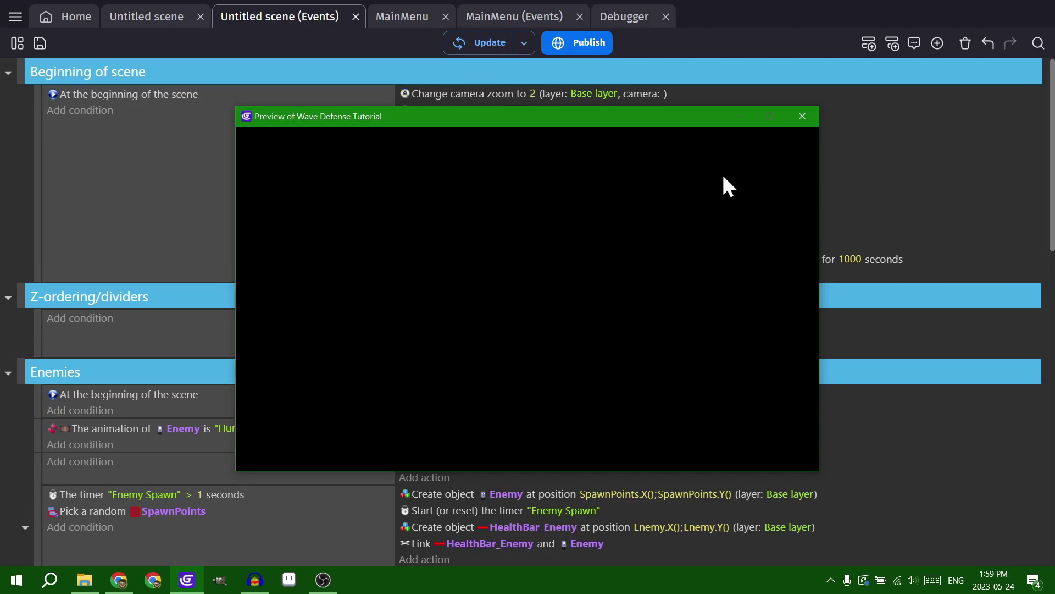
pyautogui.click(804, 116)
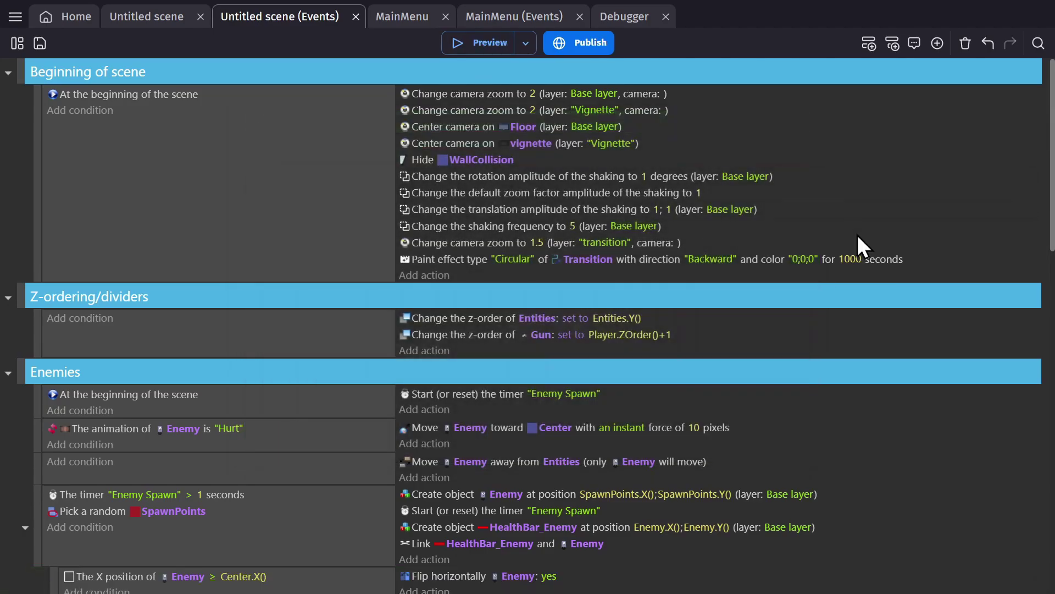
pyautogui.click(856, 260)
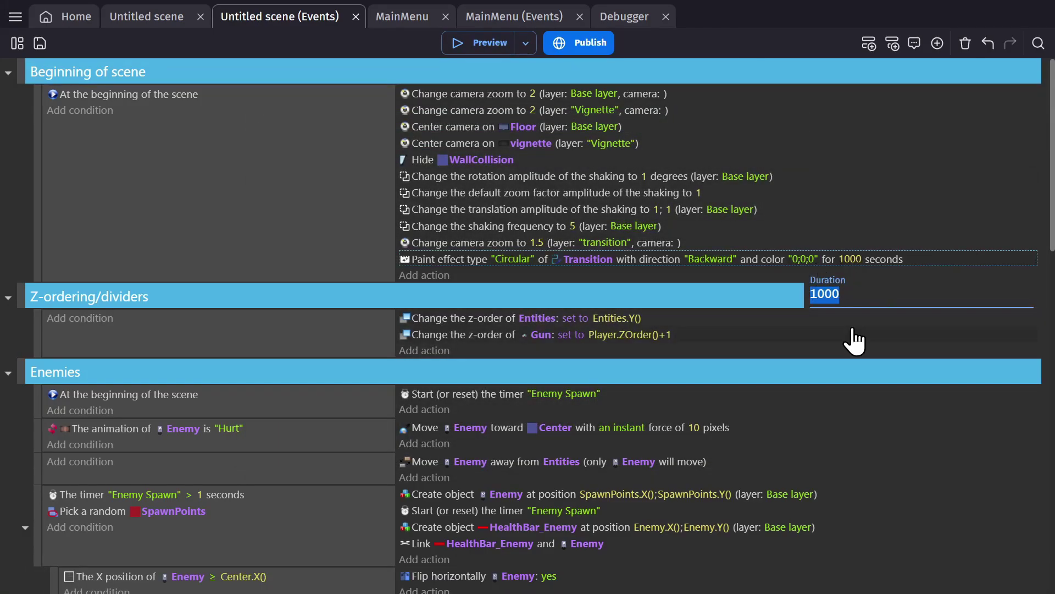
pyautogui.write('1')
pyautogui.click(249, 204)
# Preview the game scene's opening transition, and preview the main menu and start the game with Play
pyautogui.click(484, 43)
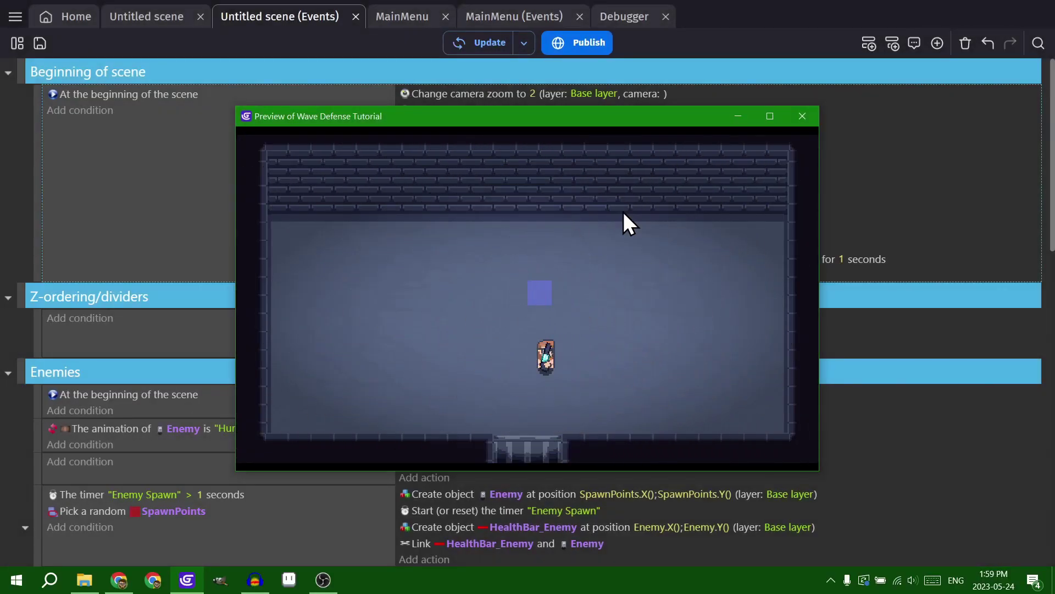
pyautogui.click(802, 116)
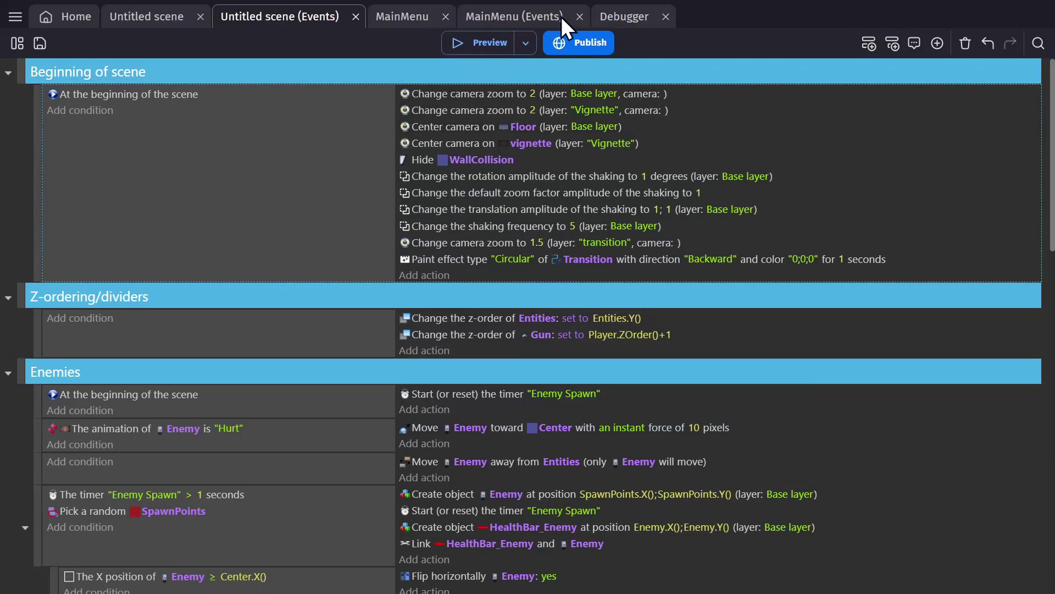
pyautogui.click(536, 15)
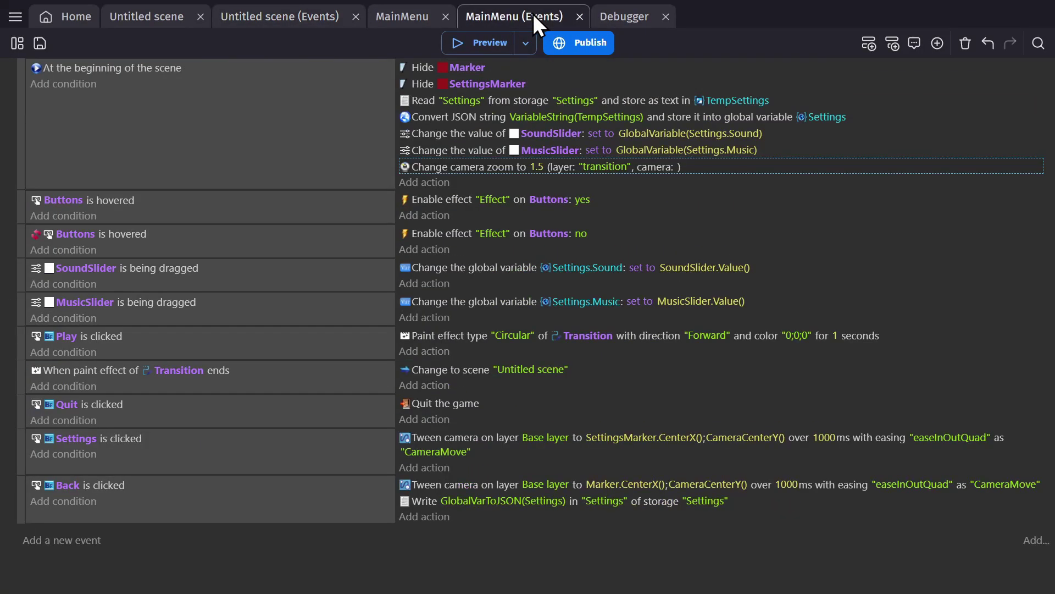
pyautogui.click(479, 43)
pyautogui.click(514, 290)
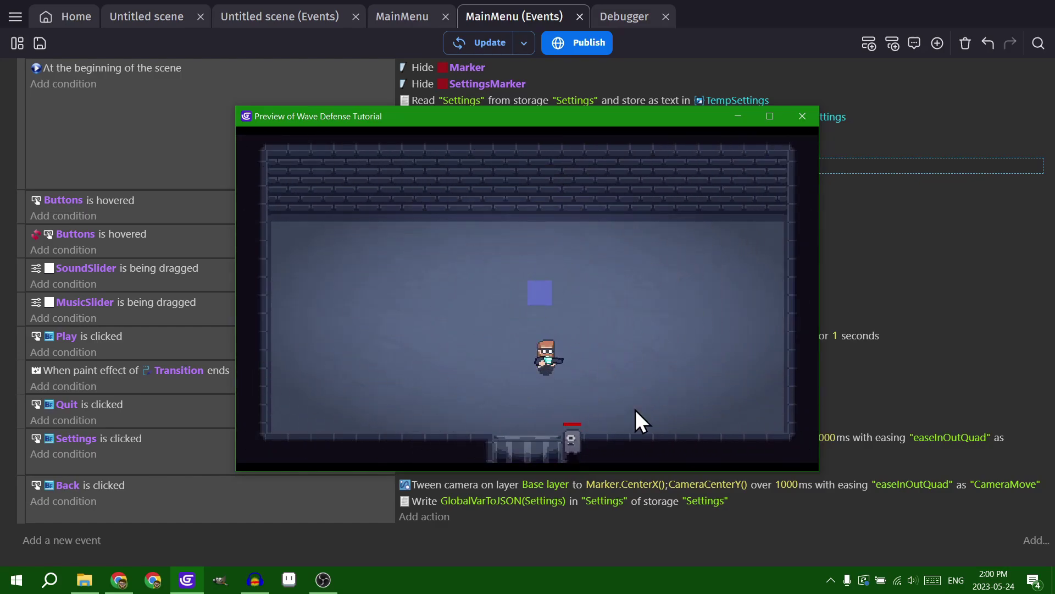
# Playtest the game scene by moving the player and shooting at the approaching enemies
pyautogui.press('w')
pyautogui.press('a')
pyautogui.click(568, 435)
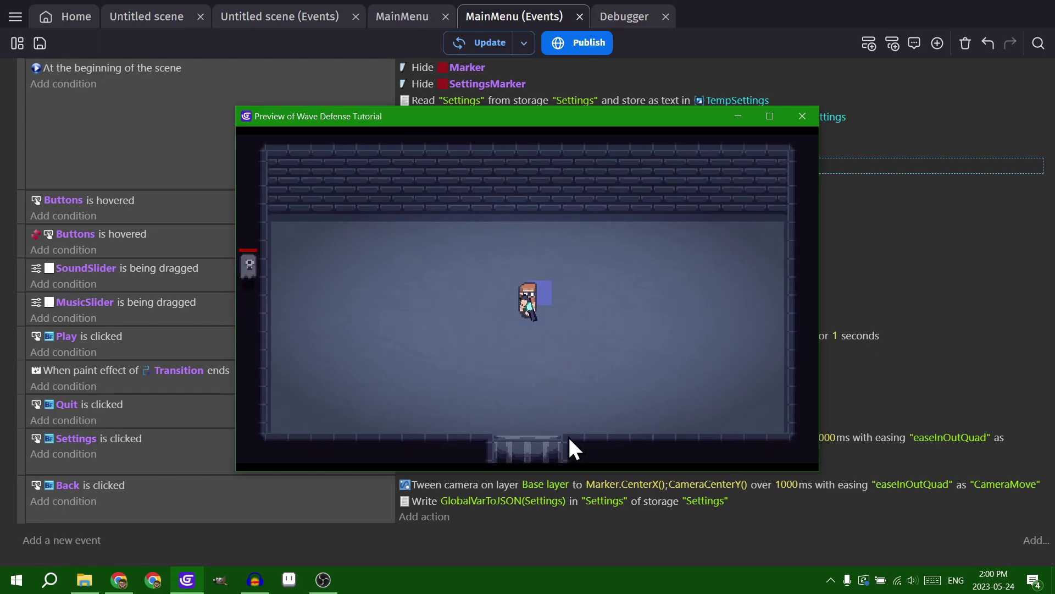
pyautogui.click(716, 229)
pyautogui.click(492, 181)
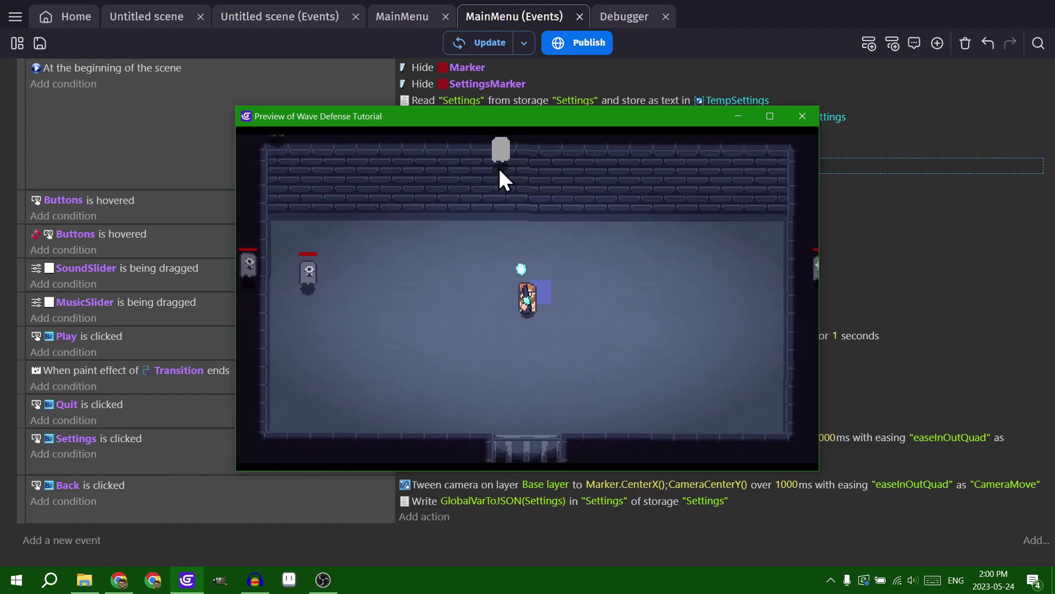
# Return to the main menu from the game and open its settings to try the sound volume slider
pyautogui.press('Escape')
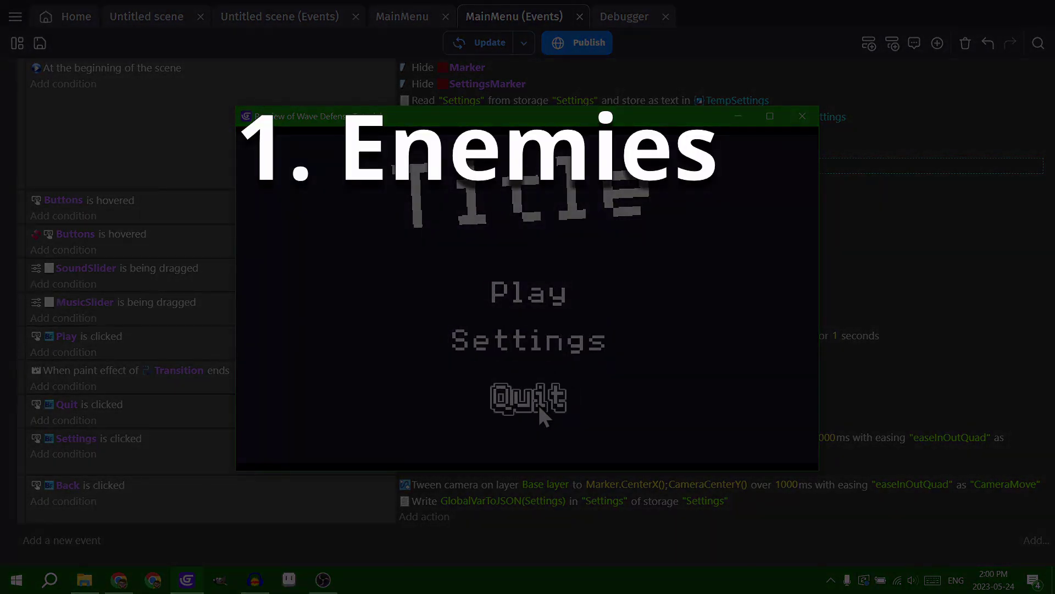
pyautogui.click(545, 358)
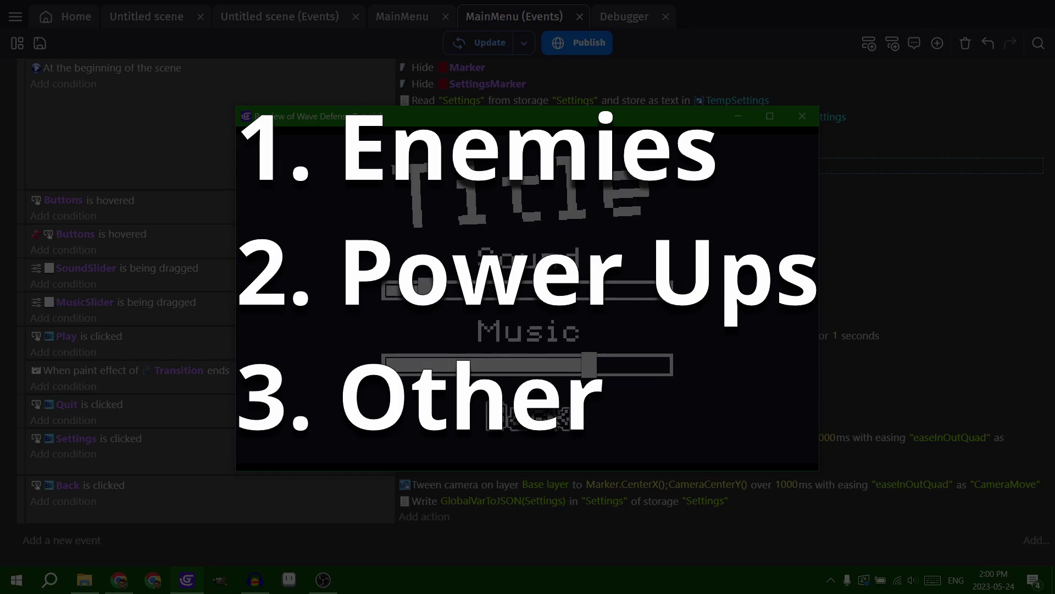
pyautogui.moveTo(432, 298)
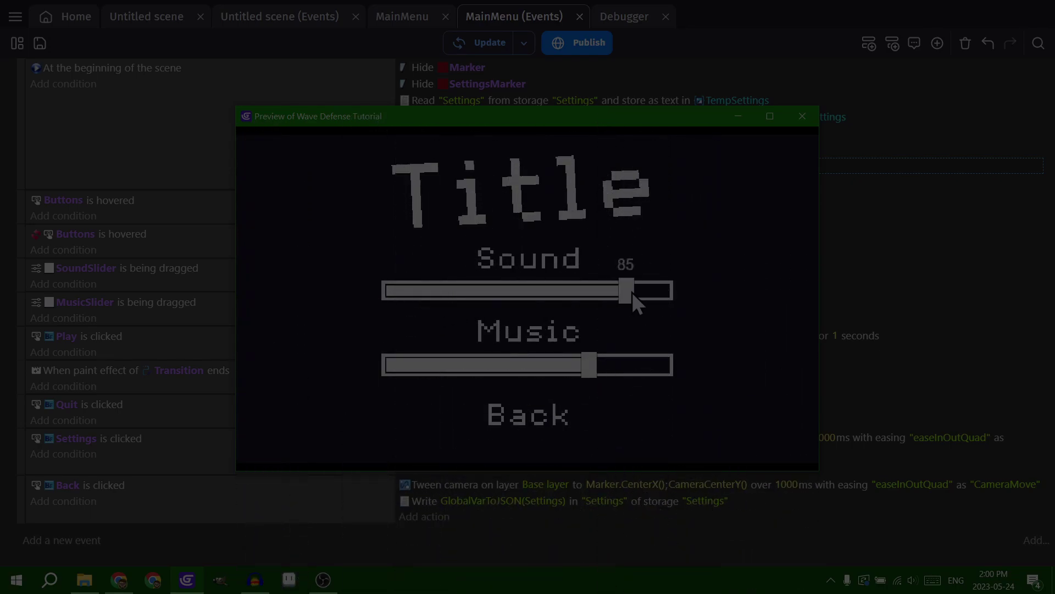